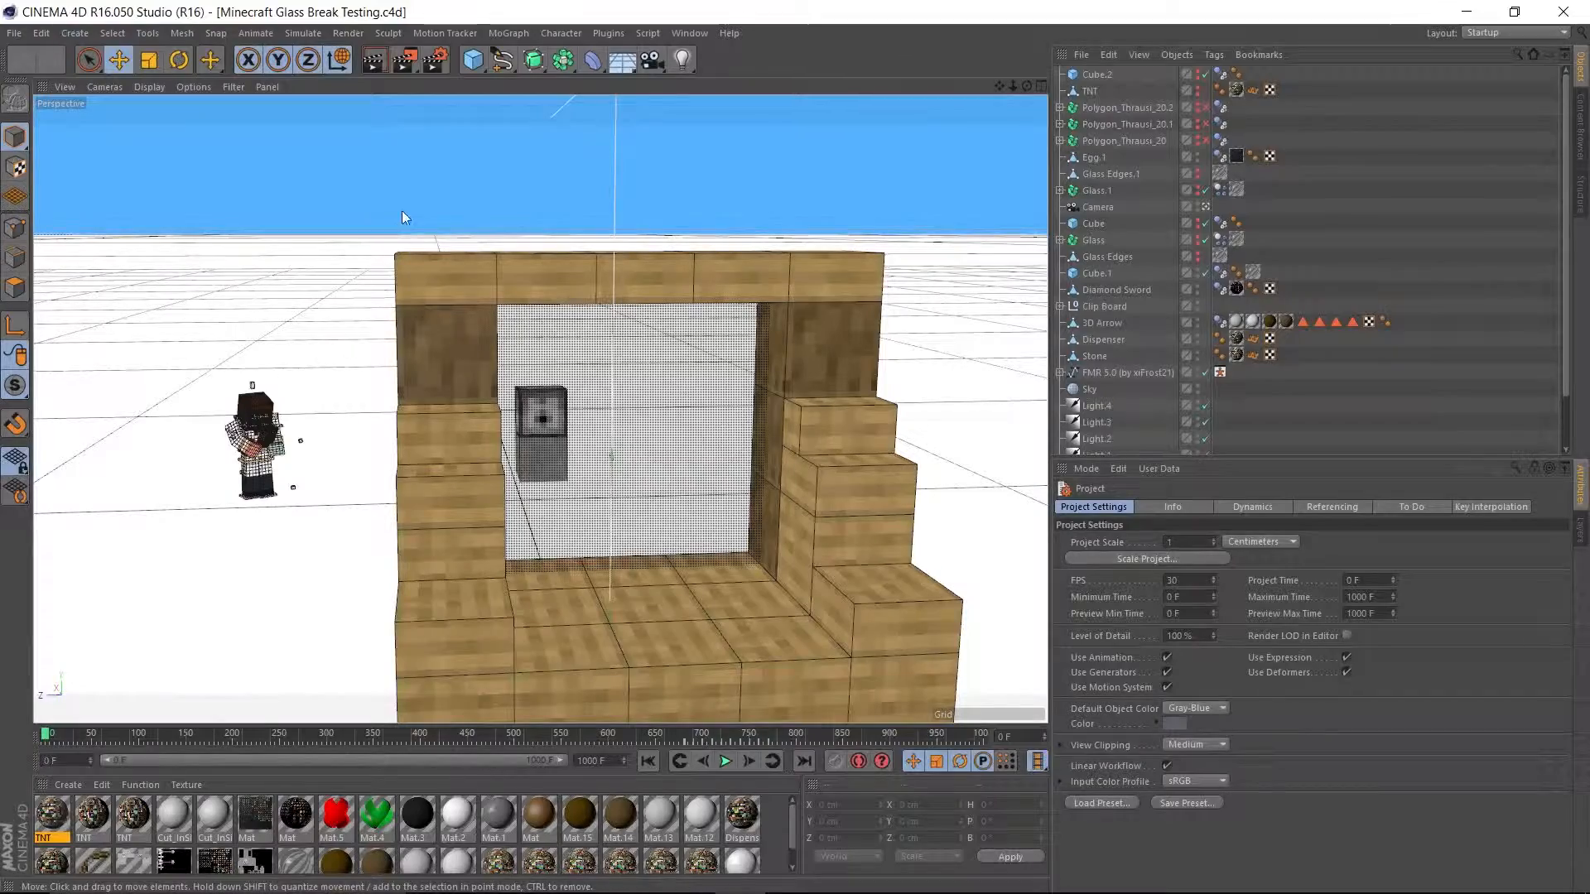
Leave the scene camera's view and survey the character, dispenser and wooden window set in the perspective view.
left_click(1204, 209)
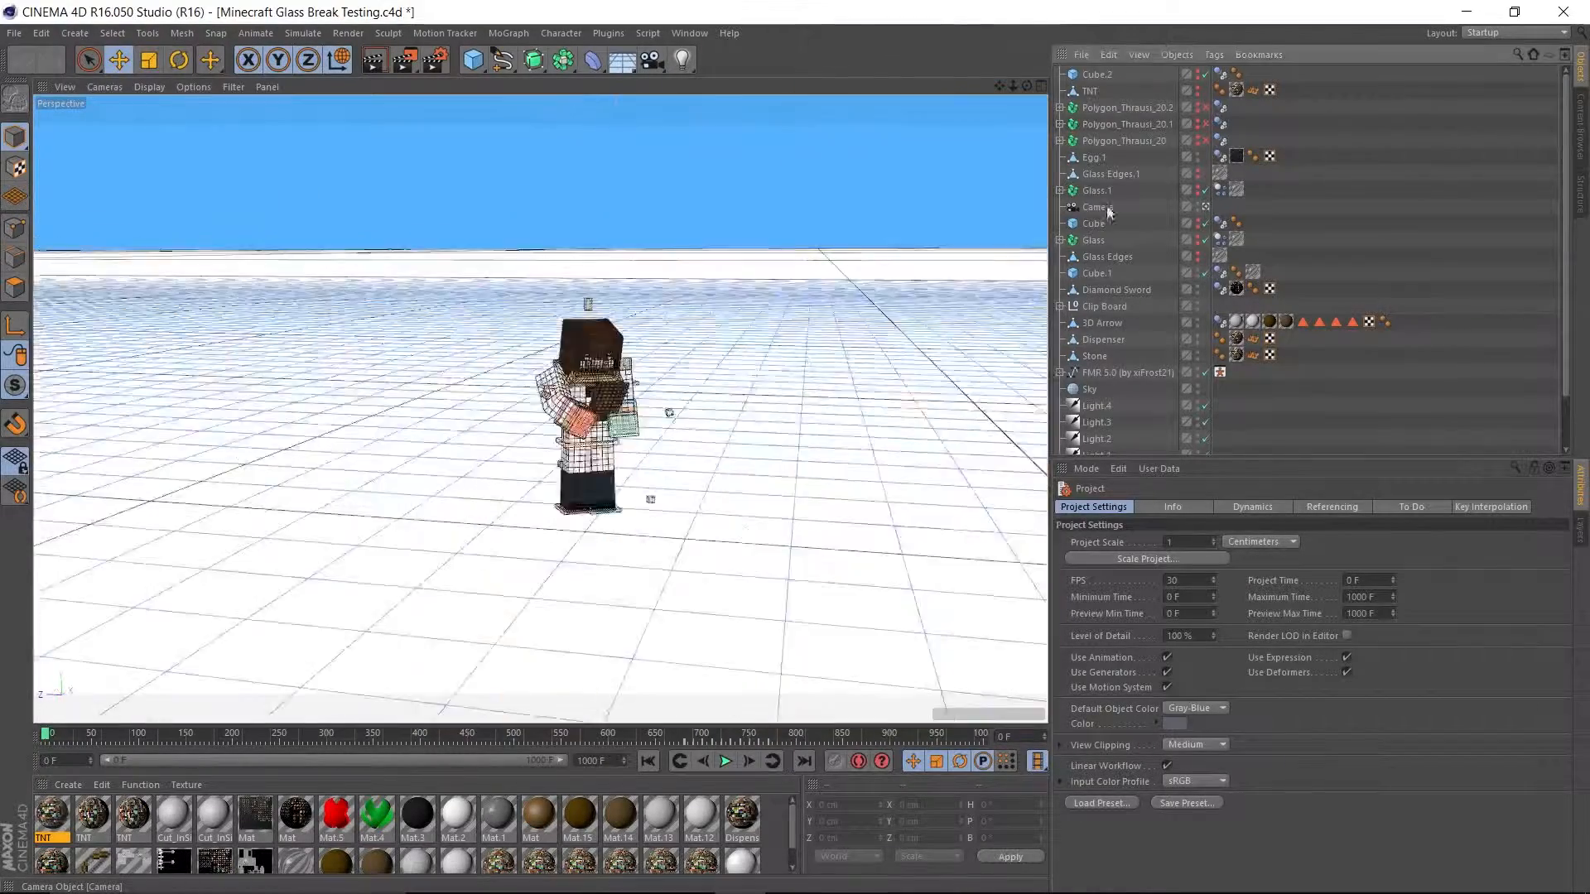
scroll(284, 369, "up", 5)
left_click_drag(284, 369, 786, 274, "alt")
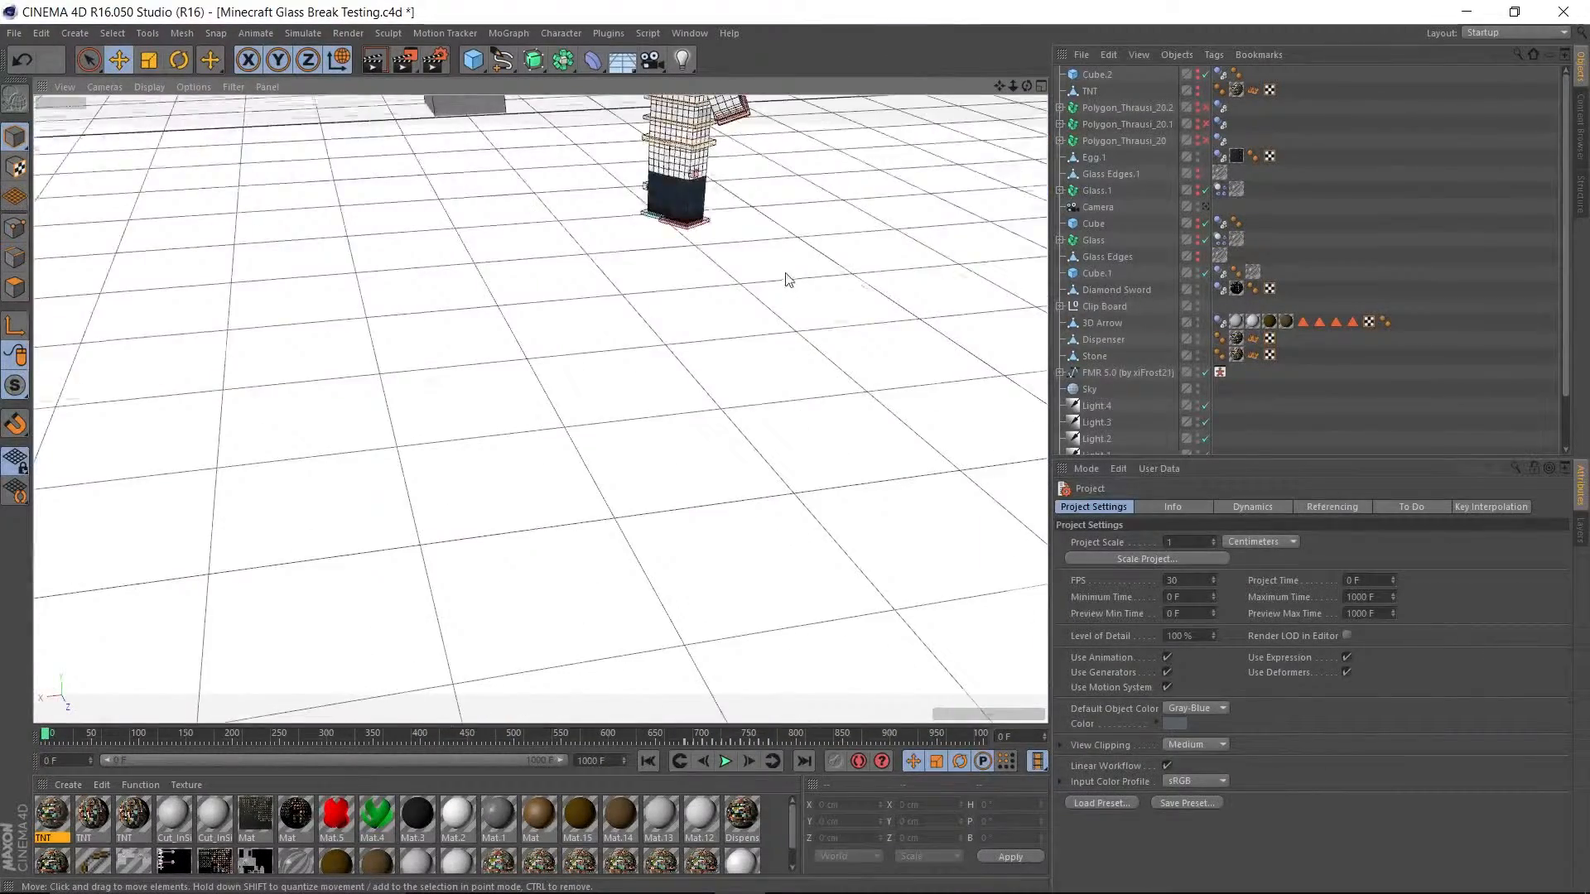
scroll(789, 267, "down", 6)
left_click_drag(916, 173, 777, 485, "alt")
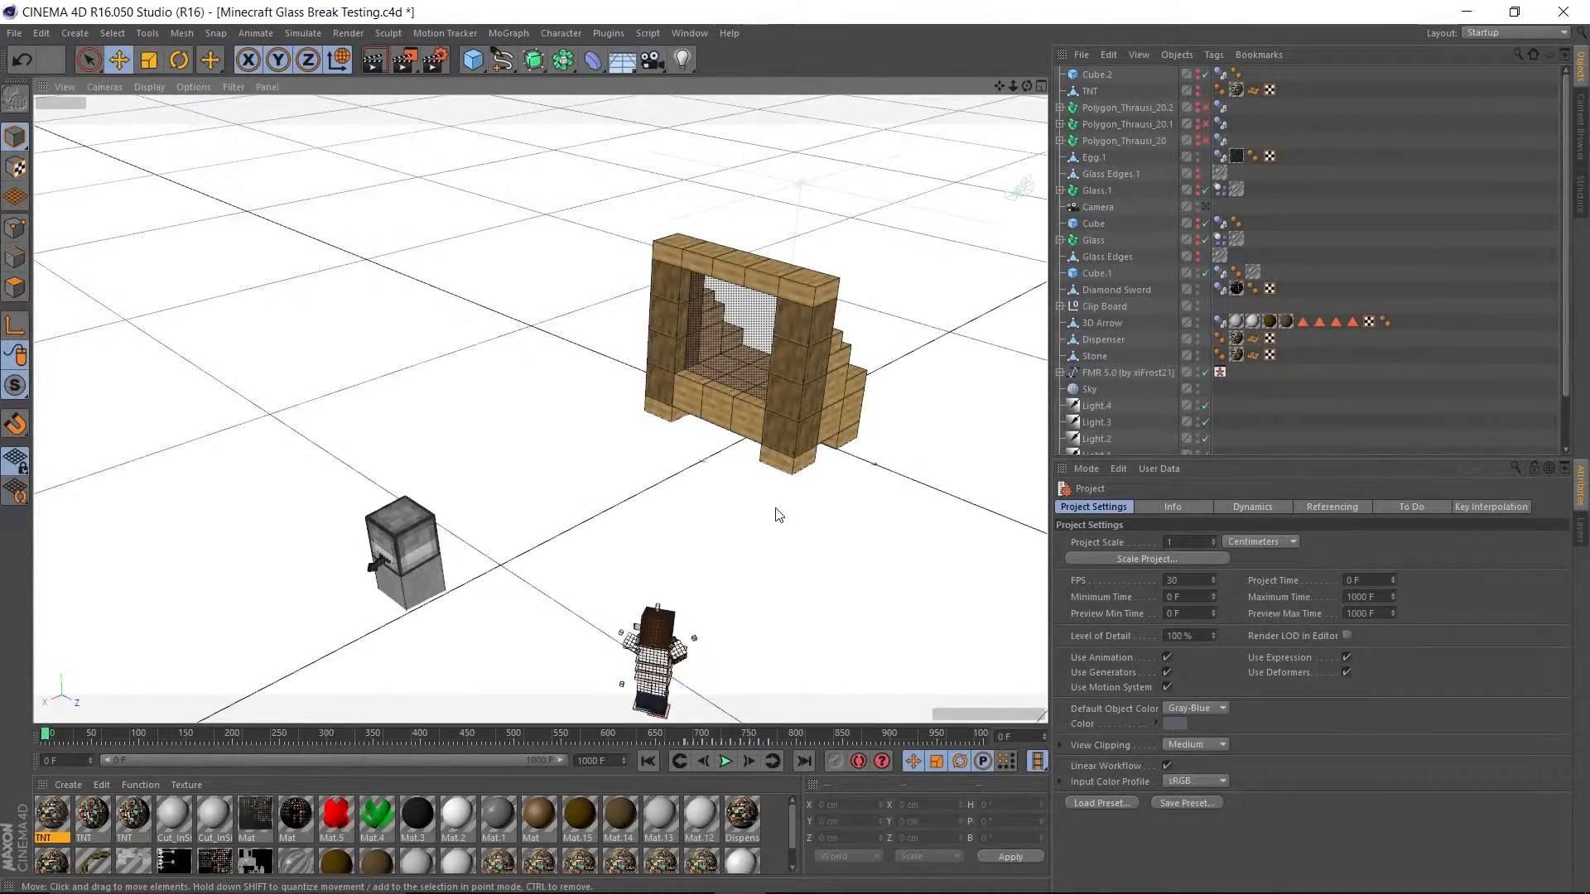
left_click_drag(778, 515, 588, 468, "alt")
scroll(367, 382, "up", 3)
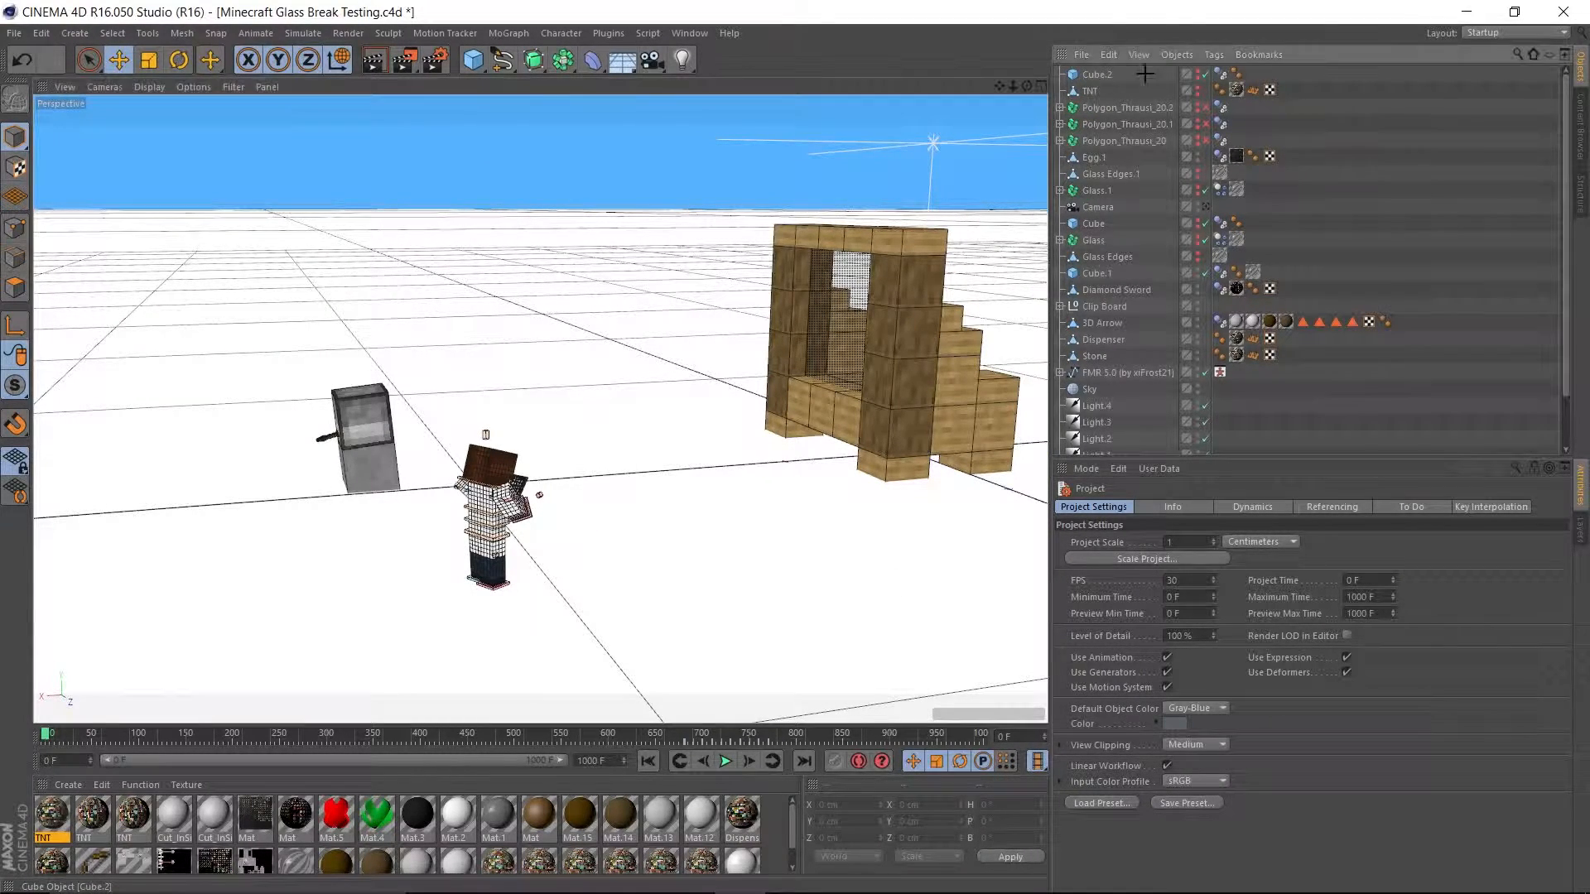
left_click_drag(1097, 182, 1154, 160)
scroll(1157, 157, "up", 1)
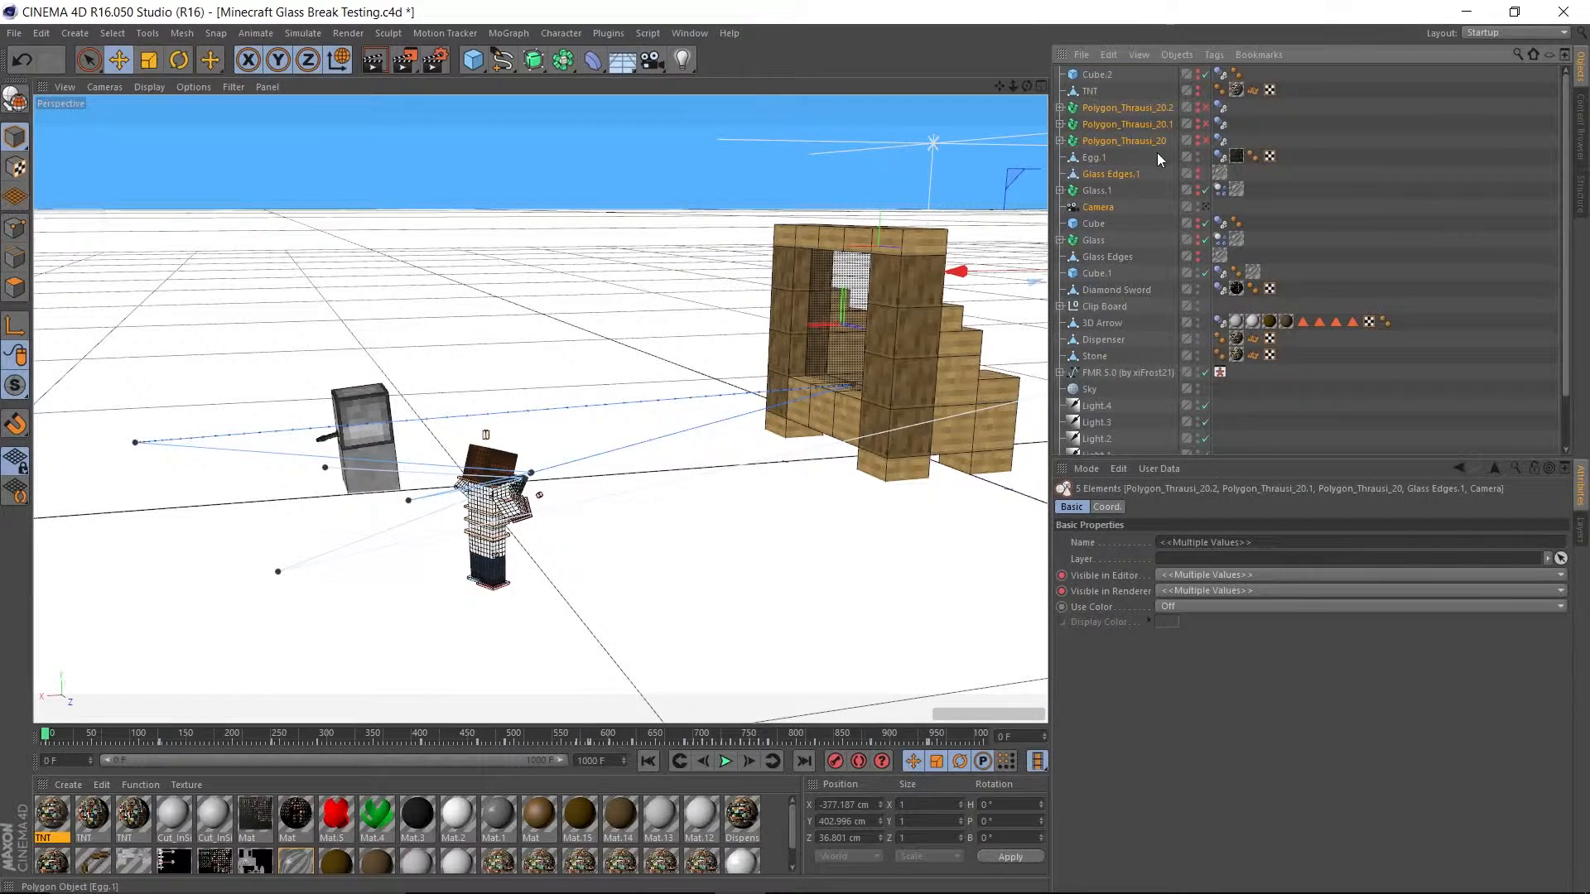
left_click(1145, 194)
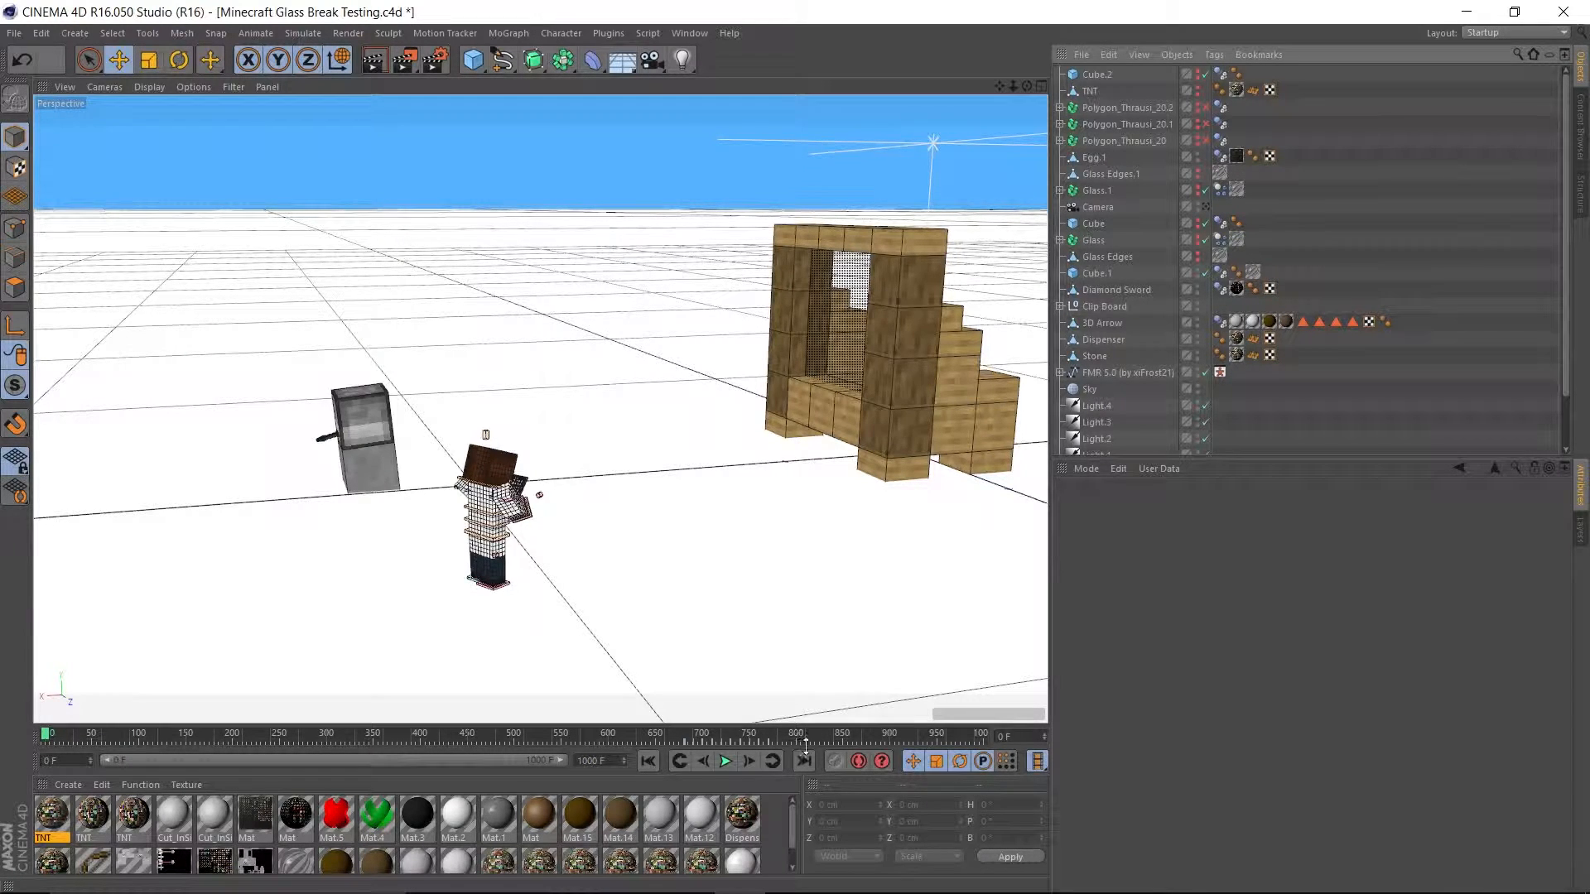
left_click_drag(804, 746, 805, 613)
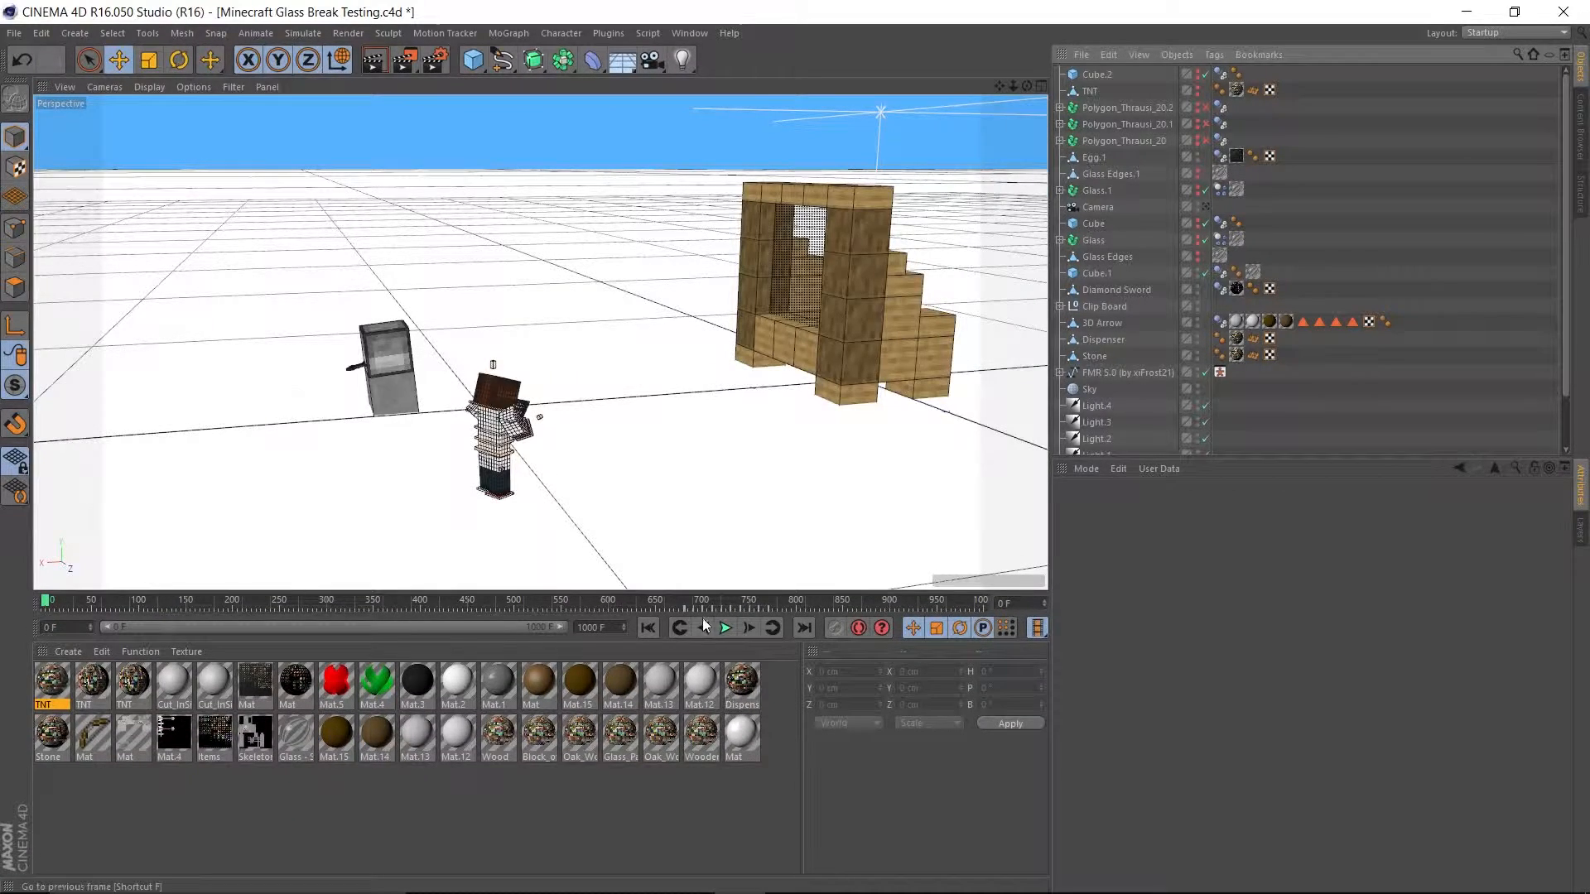
left_click_drag(707, 612, 685, 799)
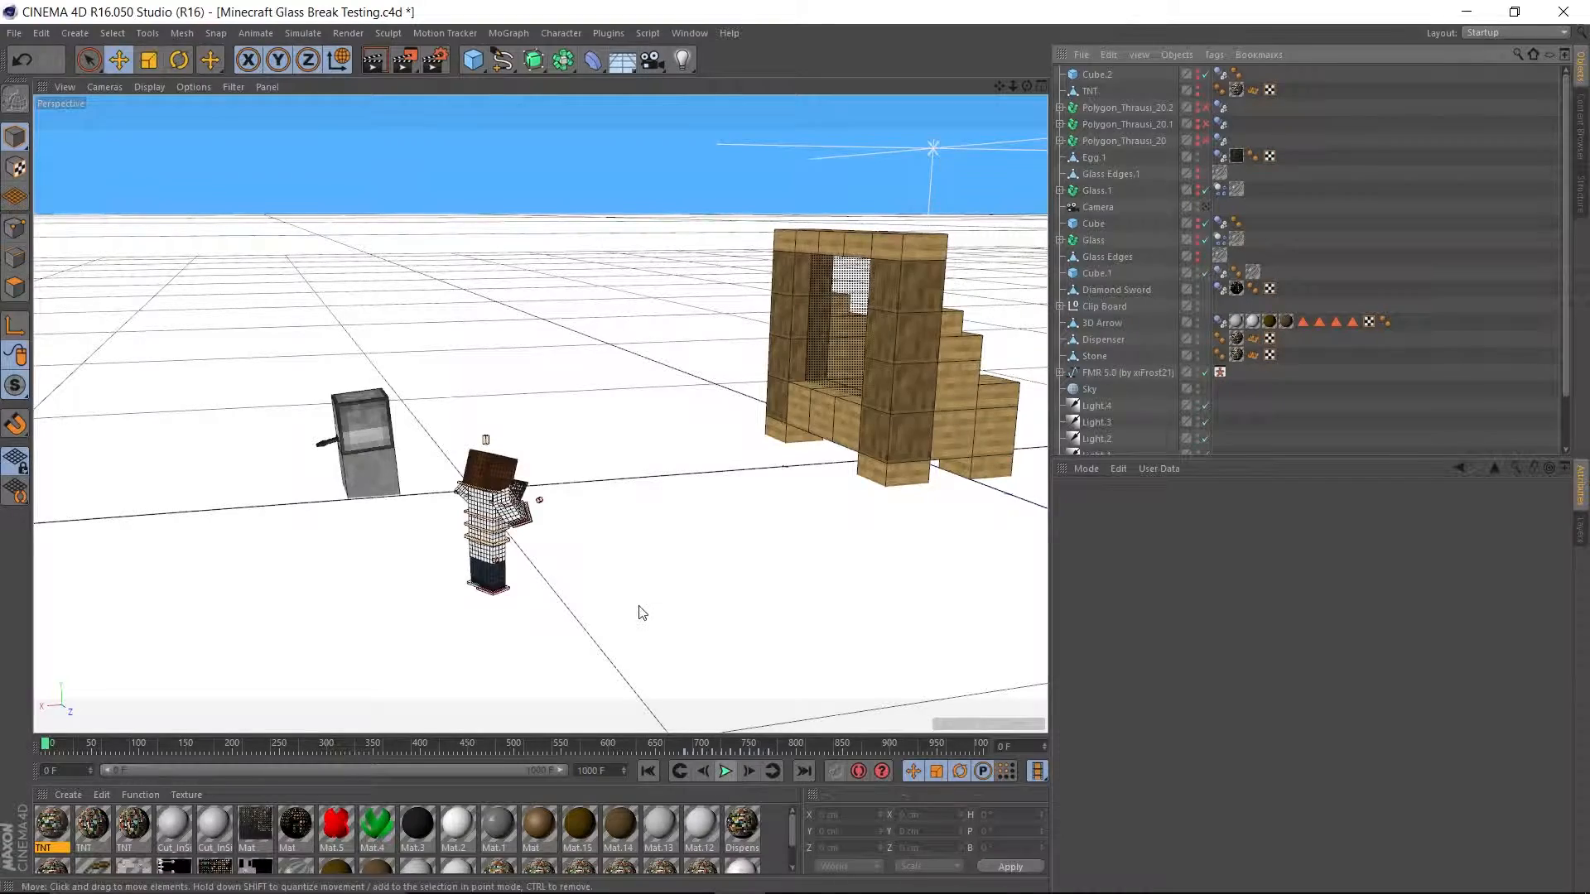
Play the animation from frame 0 while viewing the dispenser and window, and pause it at frame 382.
left_click_drag(643, 613, 204, 662, "alt")
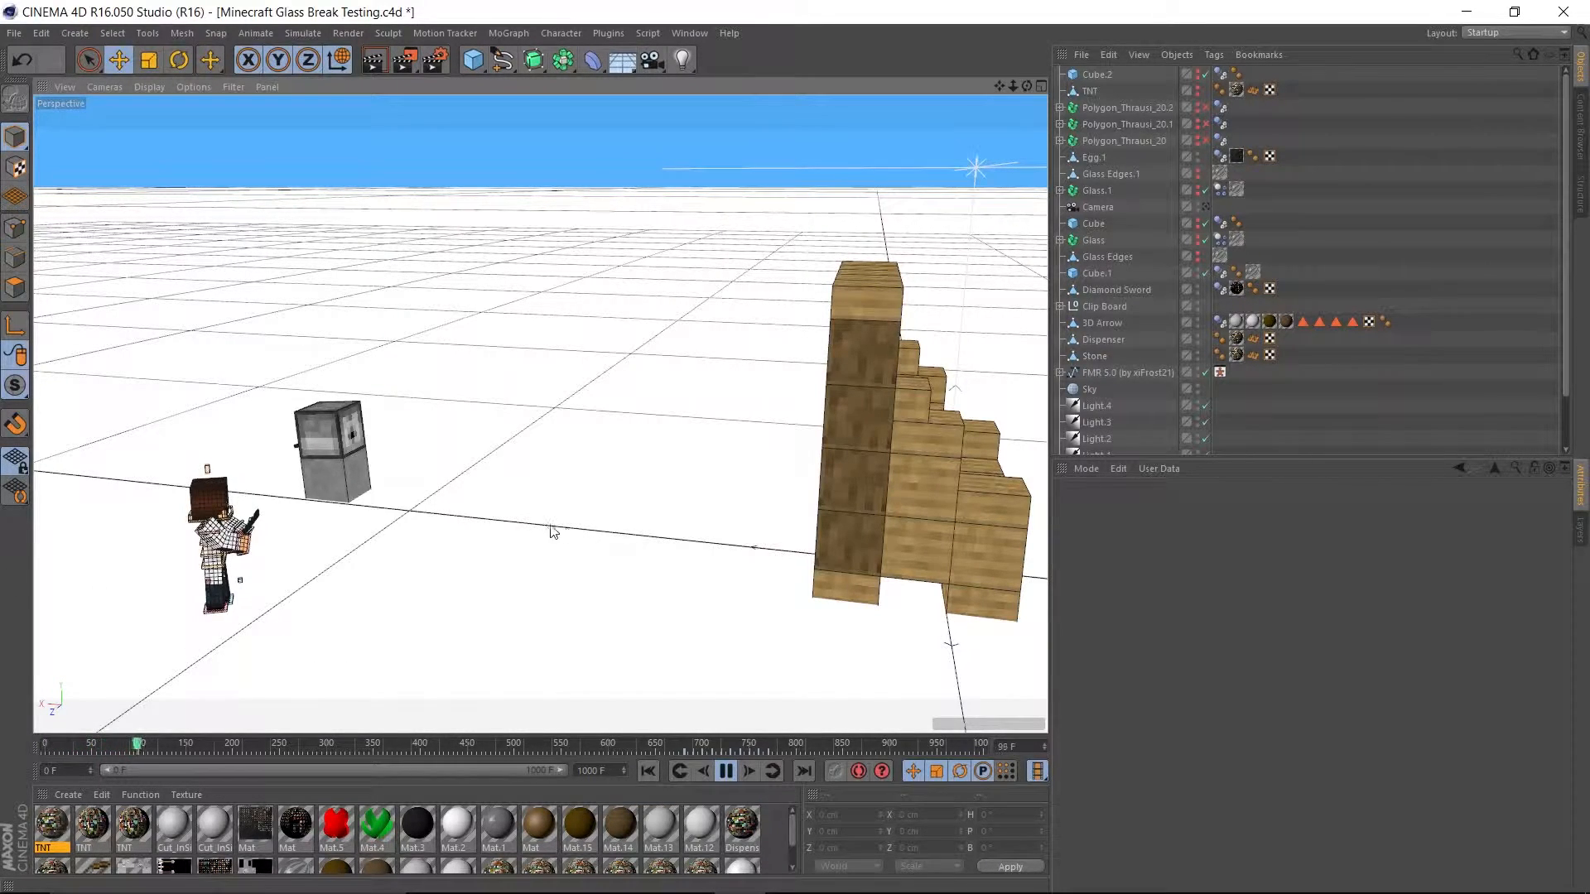
left_click_drag(568, 532, 637, 524, "alt")
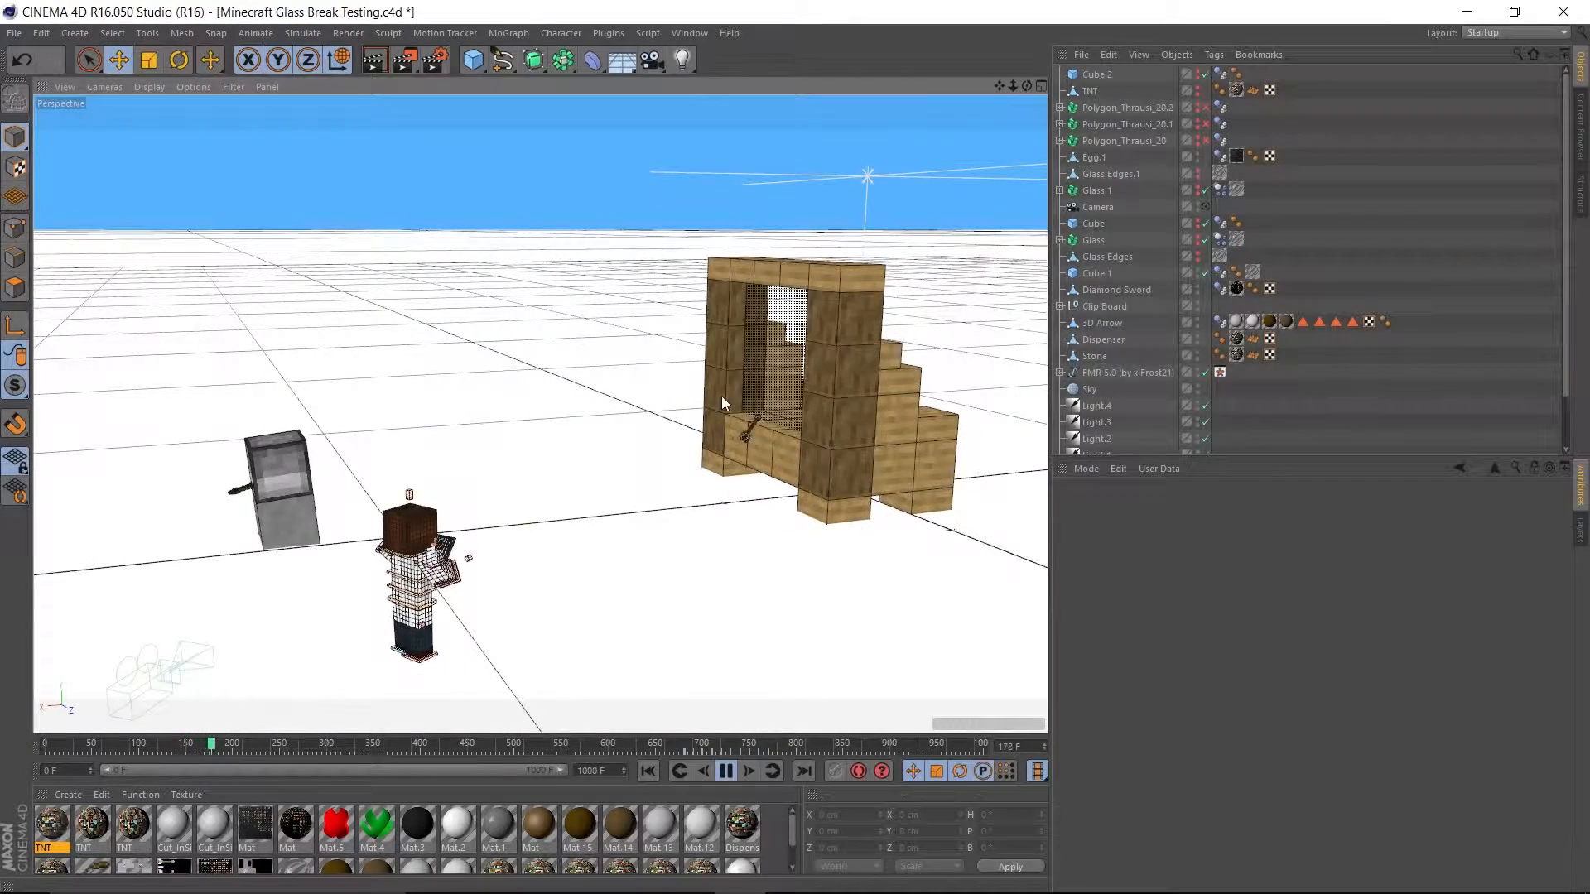
scroll(722, 396, "up", 2)
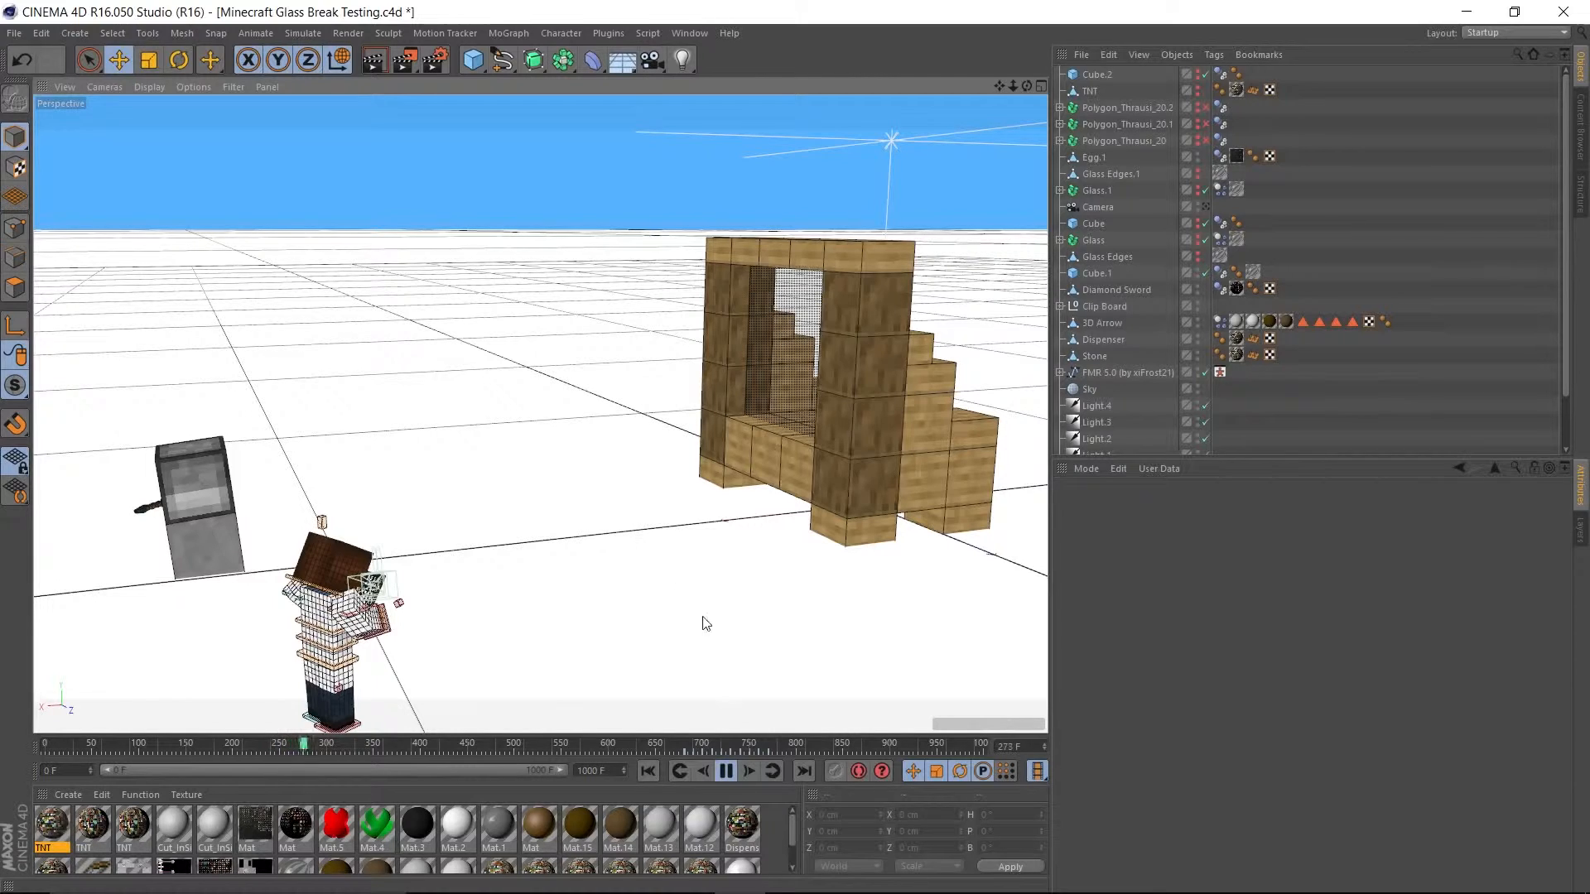
left_click(728, 774)
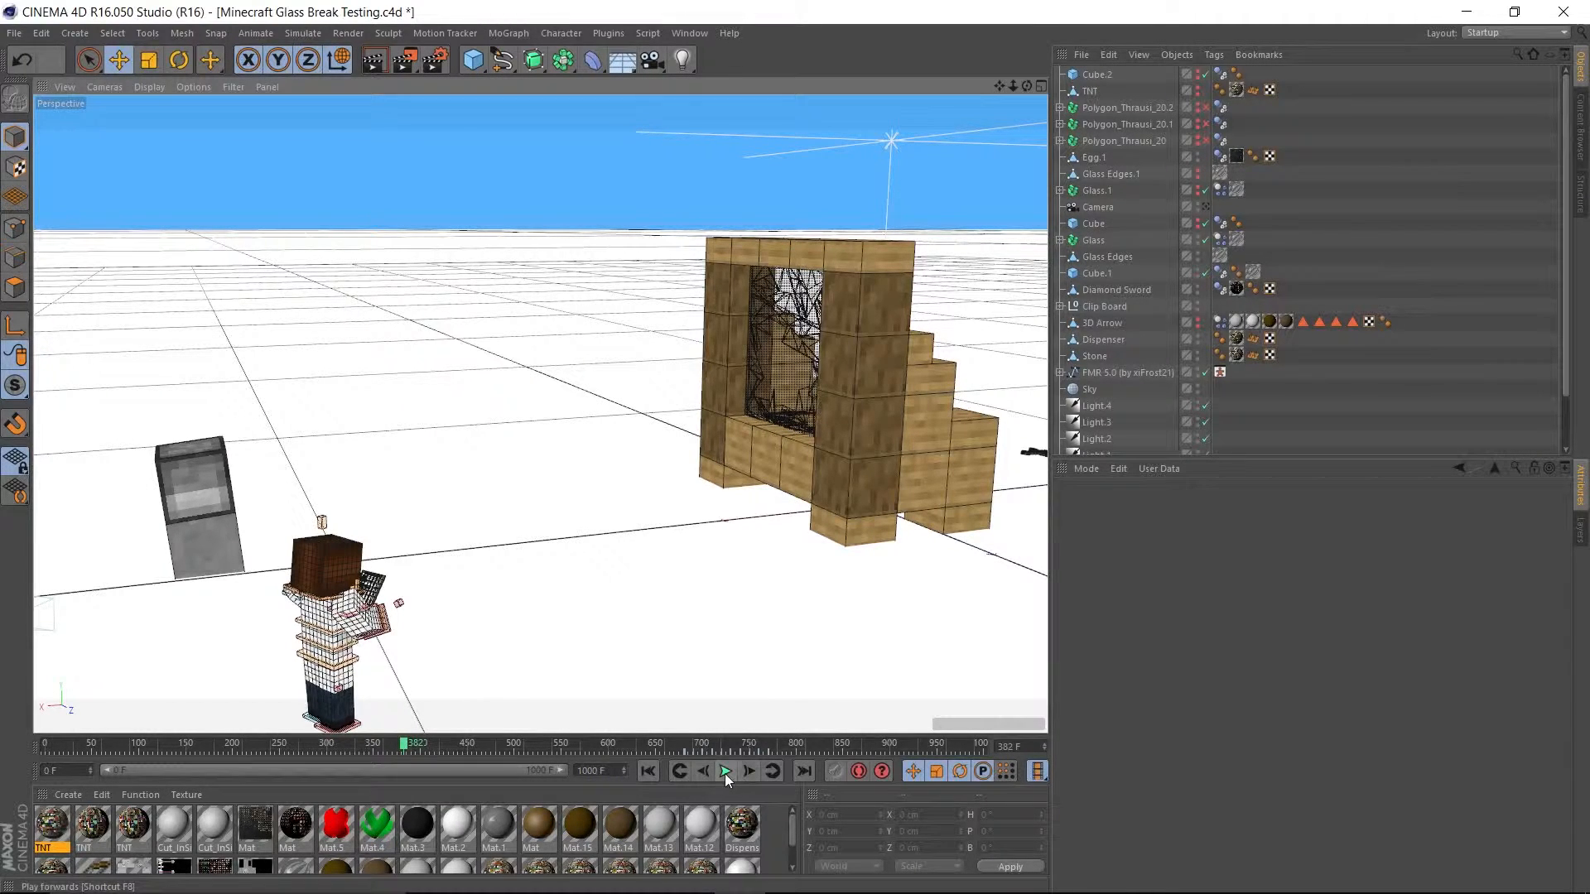
Examine the shattered glass pane from both sides of the window, and resume playback until frame 436.
left_click_drag(850, 417, 287, 479, "alt")
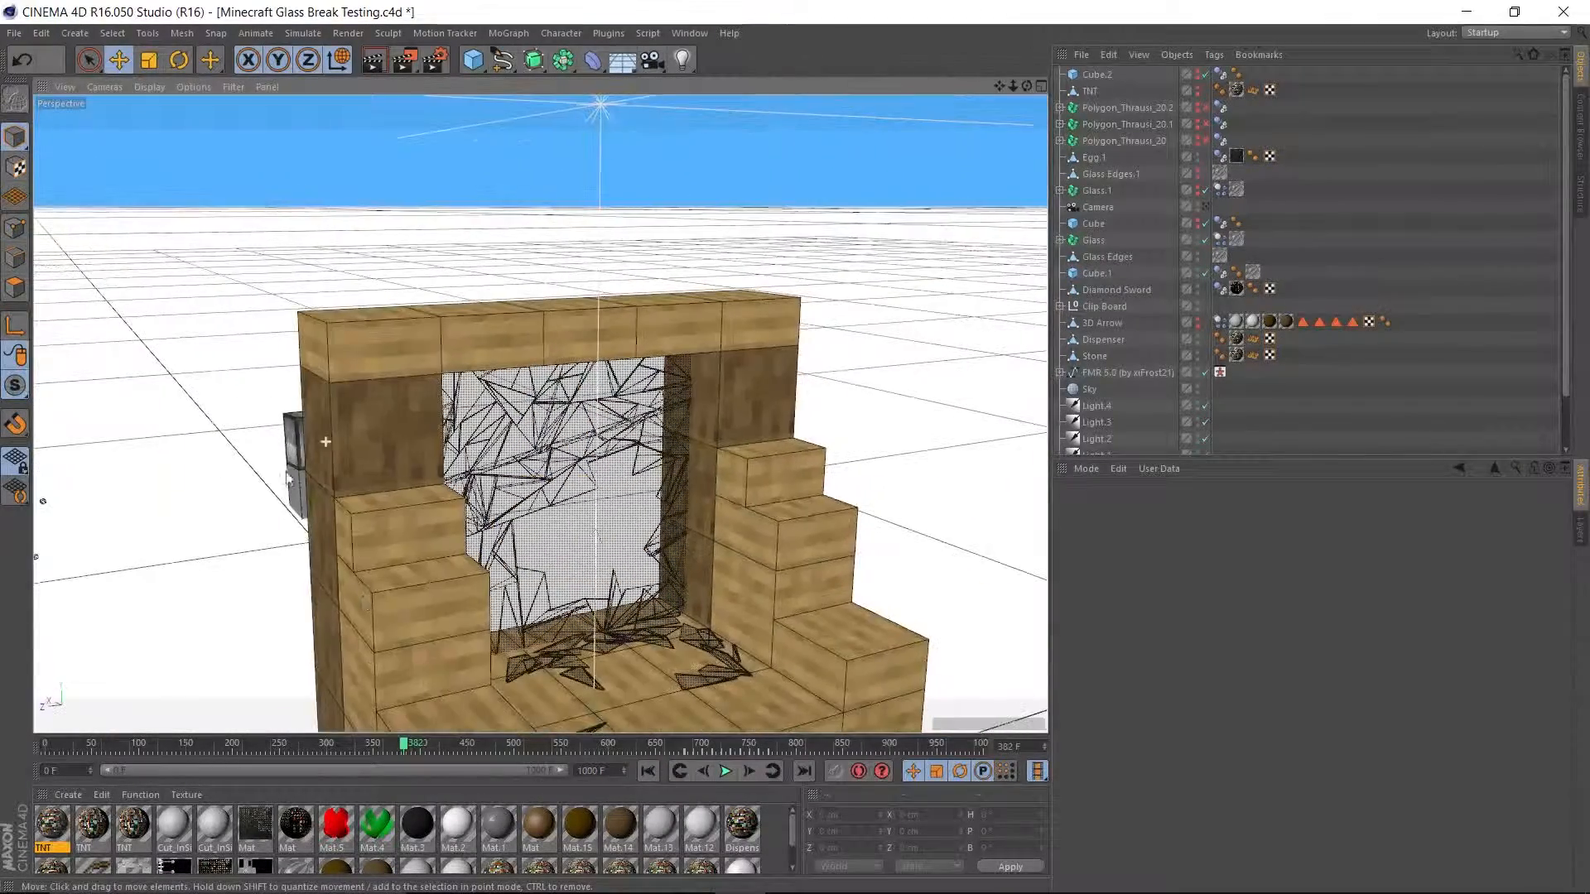
left_click_drag(195, 585, 606, 421, "alt")
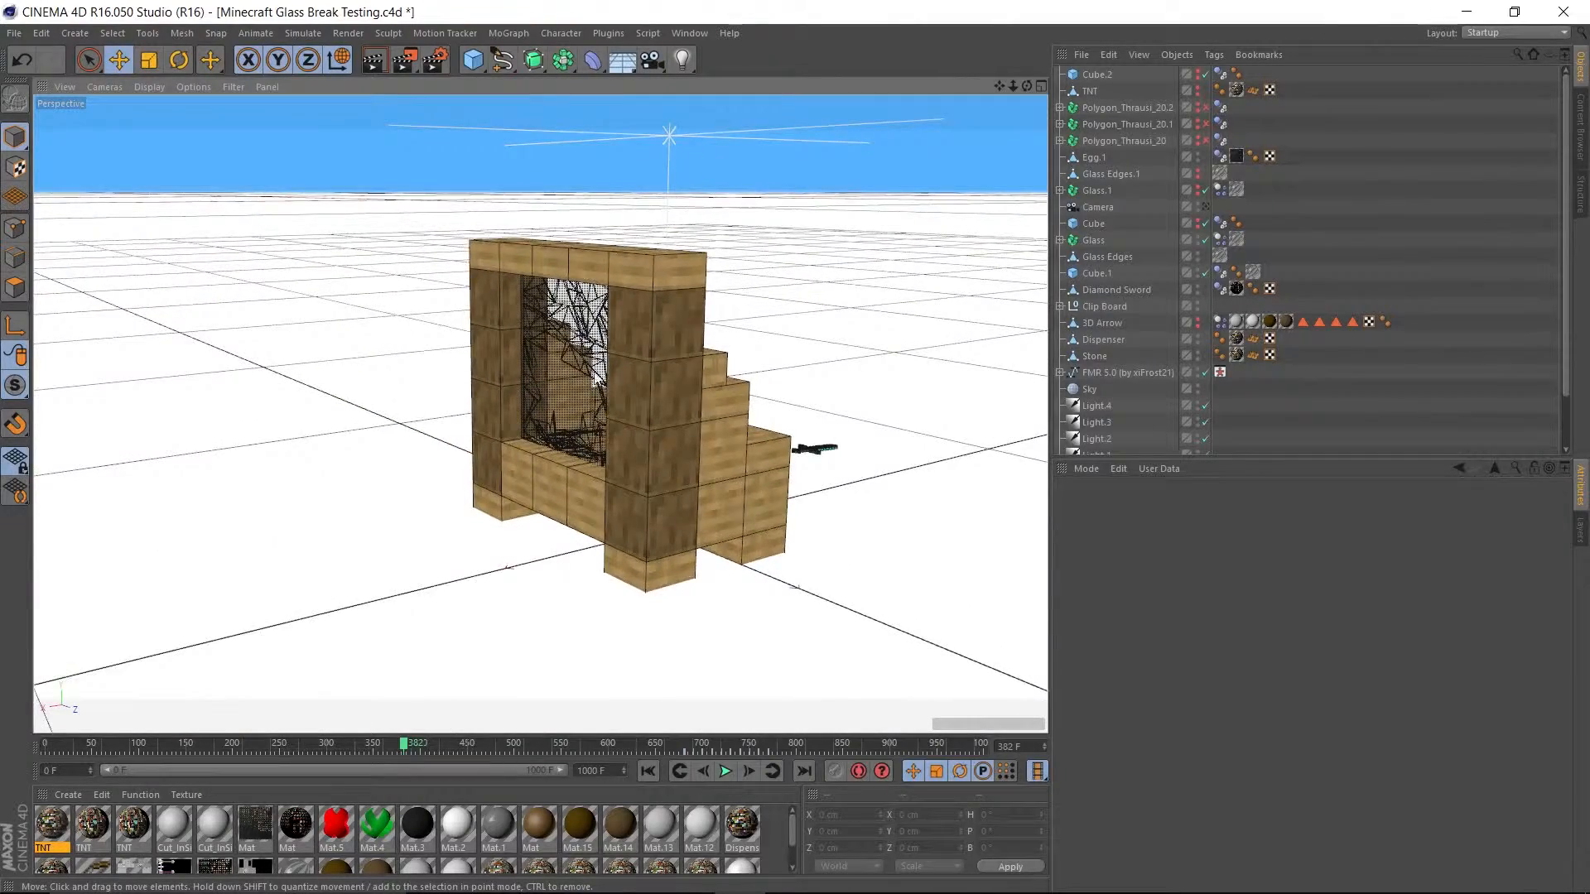
middle_click_drag(594, 370, 815, 385, "alt")
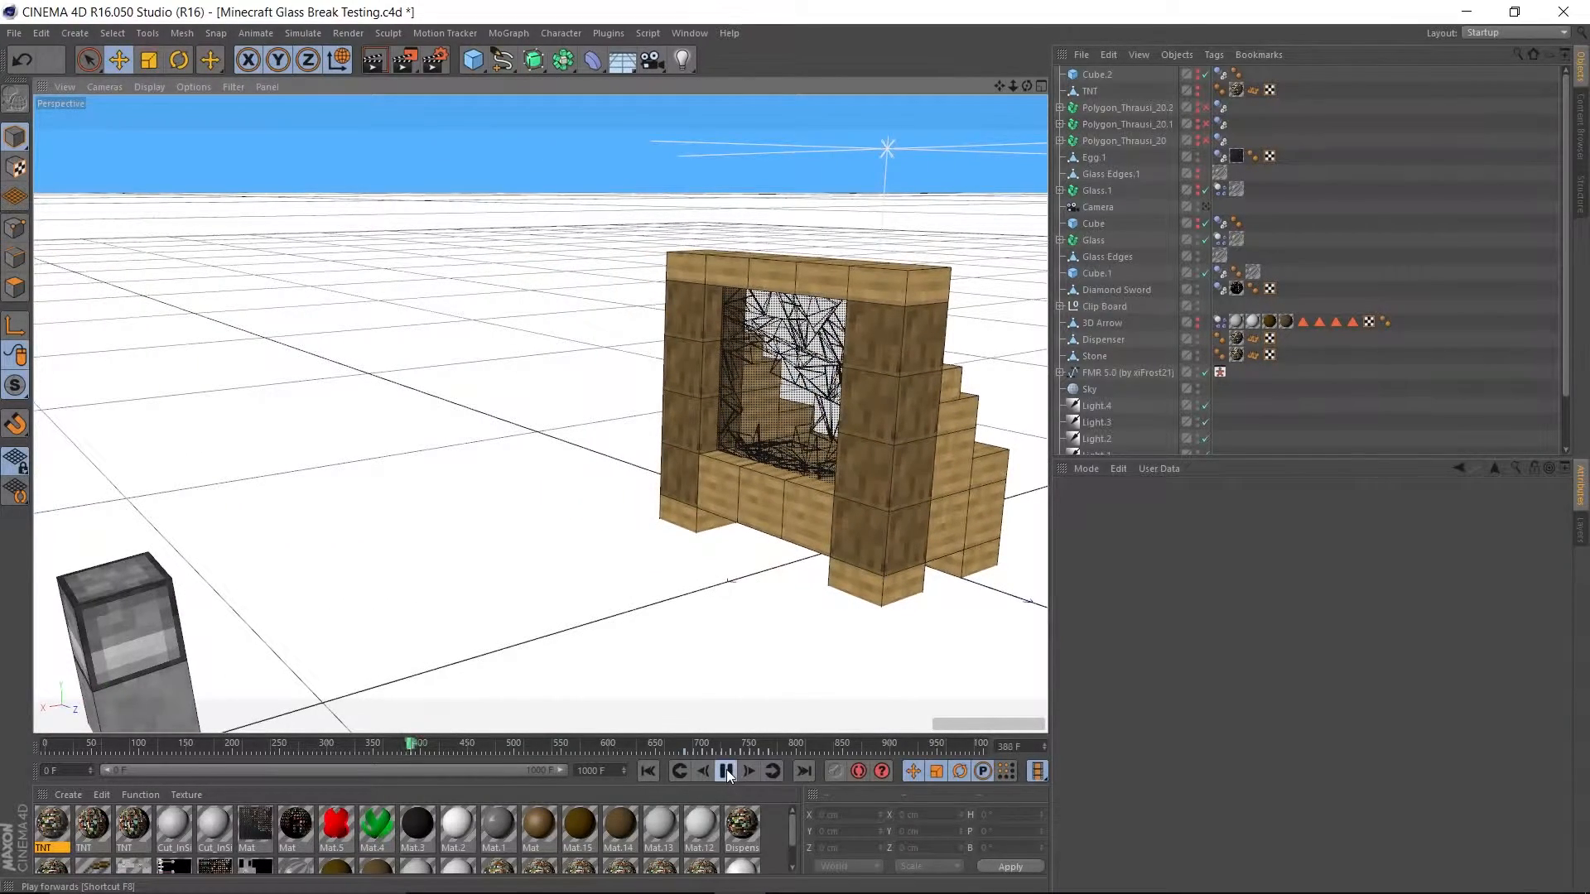
left_click(727, 772)
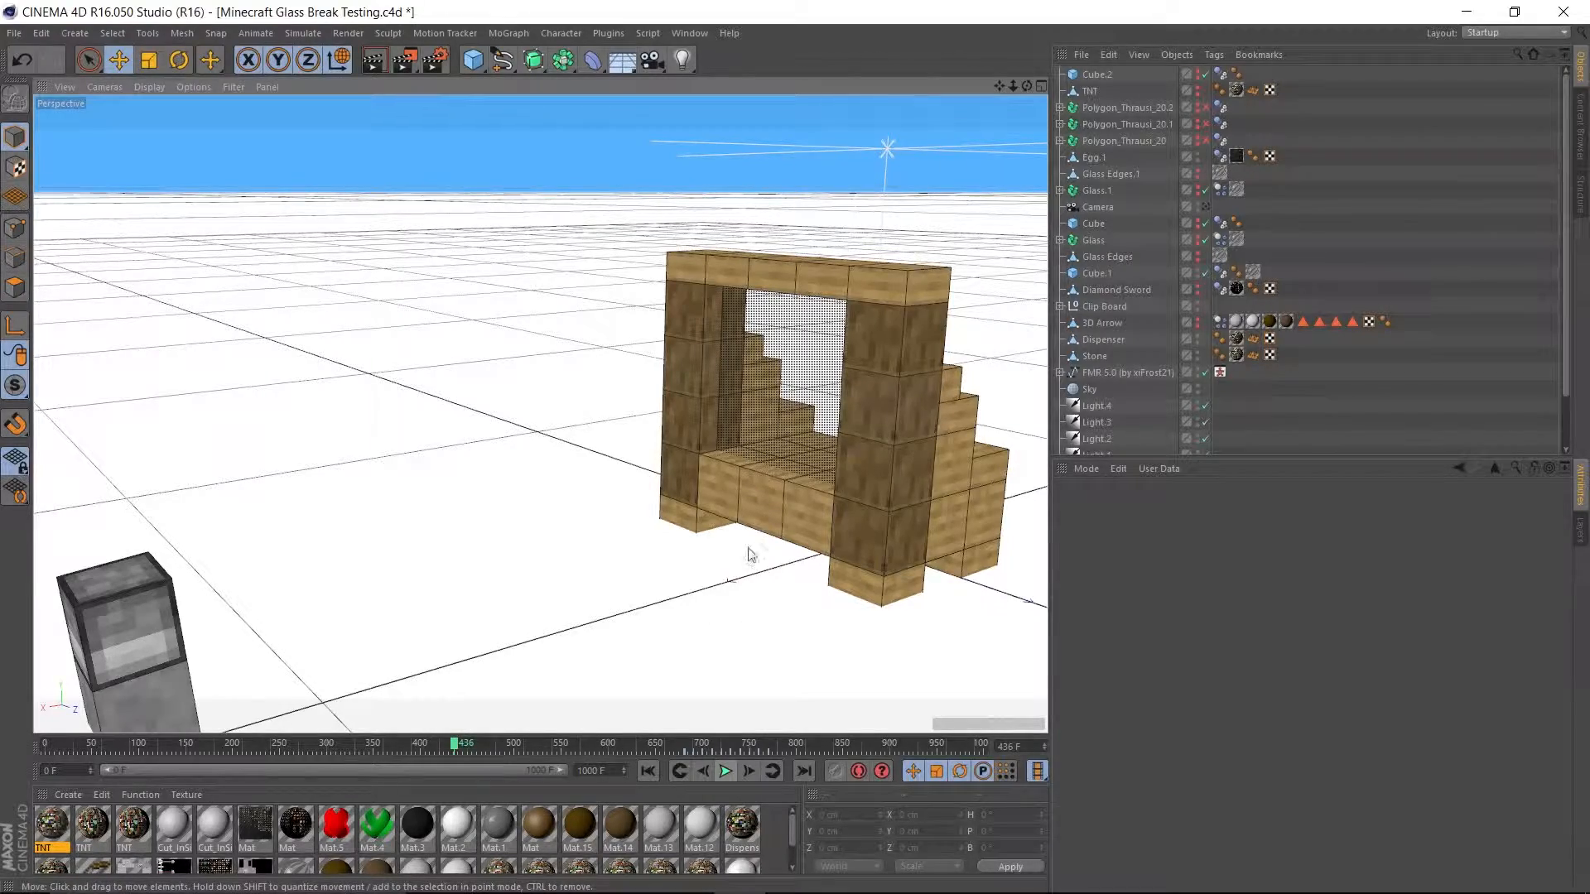
Examine the character rig and its clipboard up close, and return to a view of the whole set.
middle_click_drag(719, 512, 667, 323, "alt")
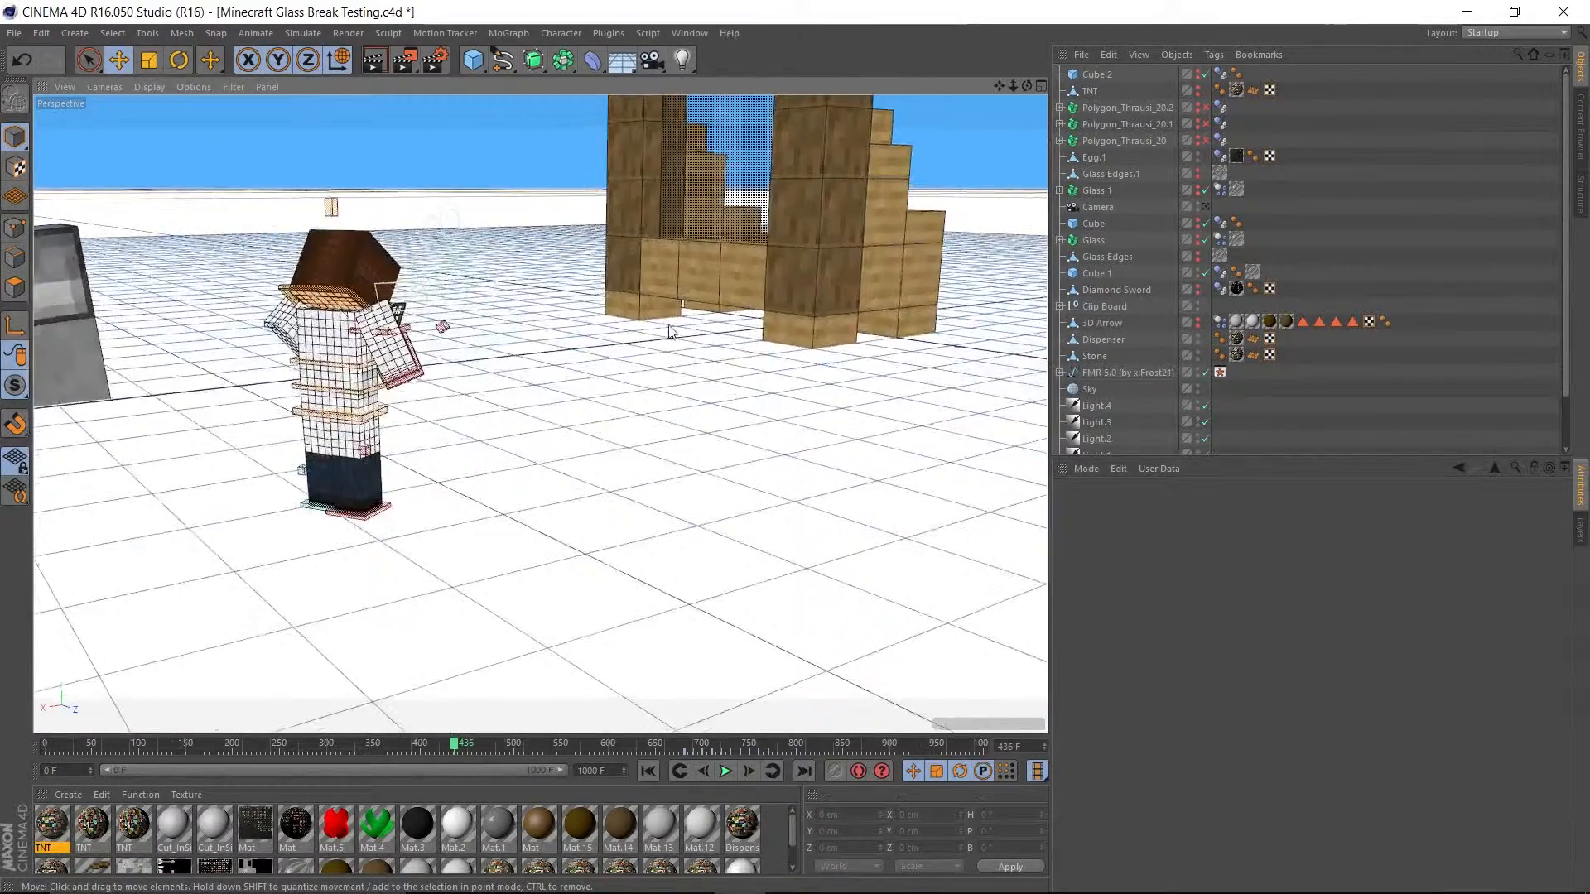
scroll(354, 263, "up", 6)
scroll(354, 264, "up", 3)
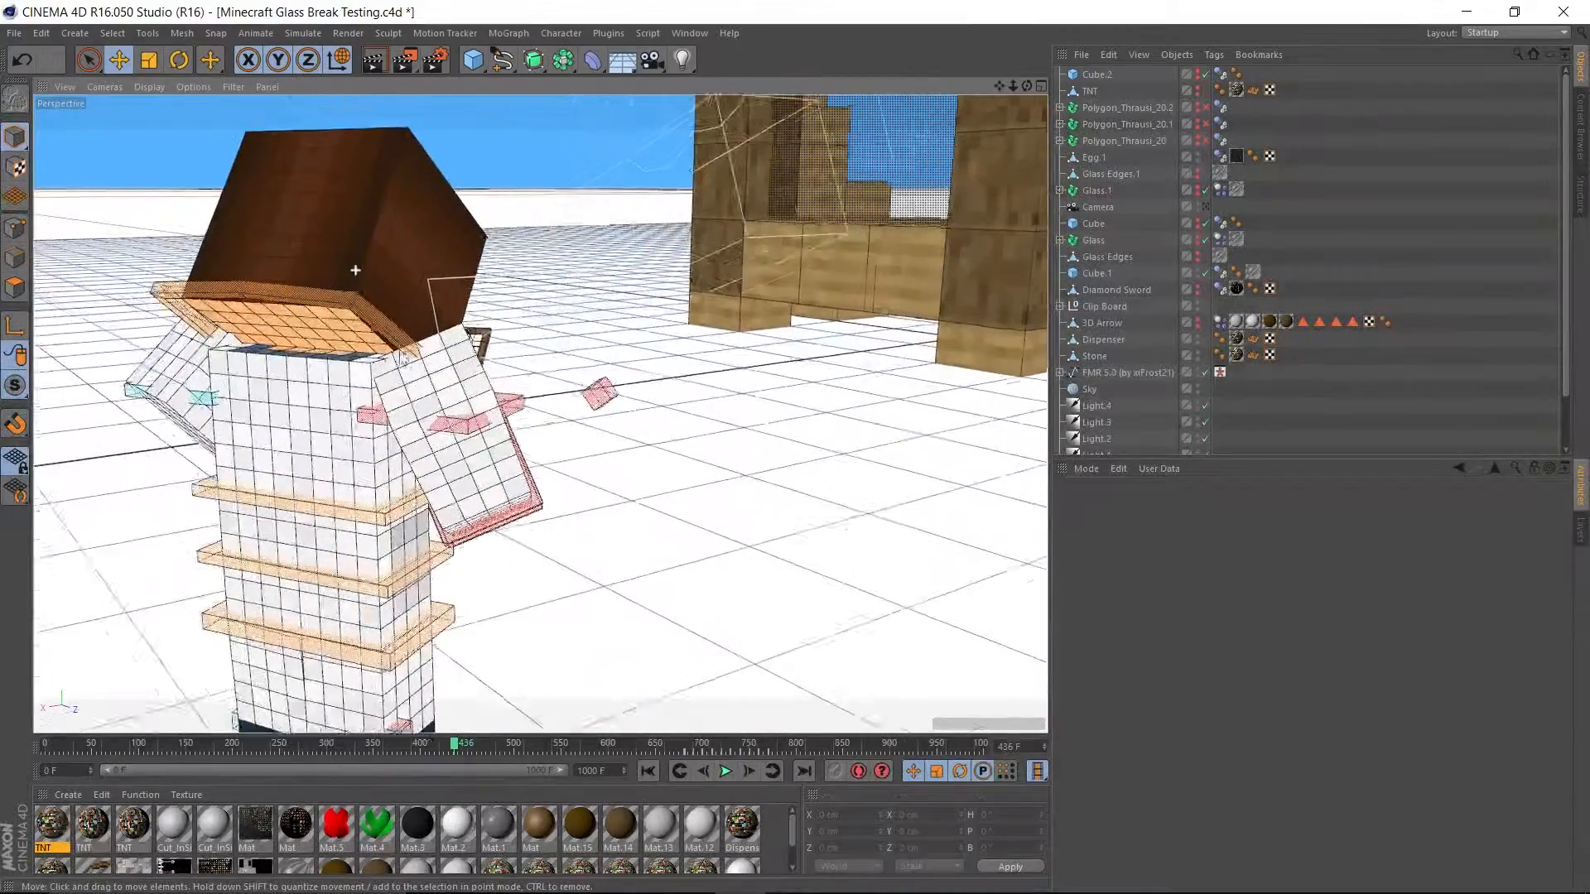
left_click_drag(354, 263, 445, 407, "alt")
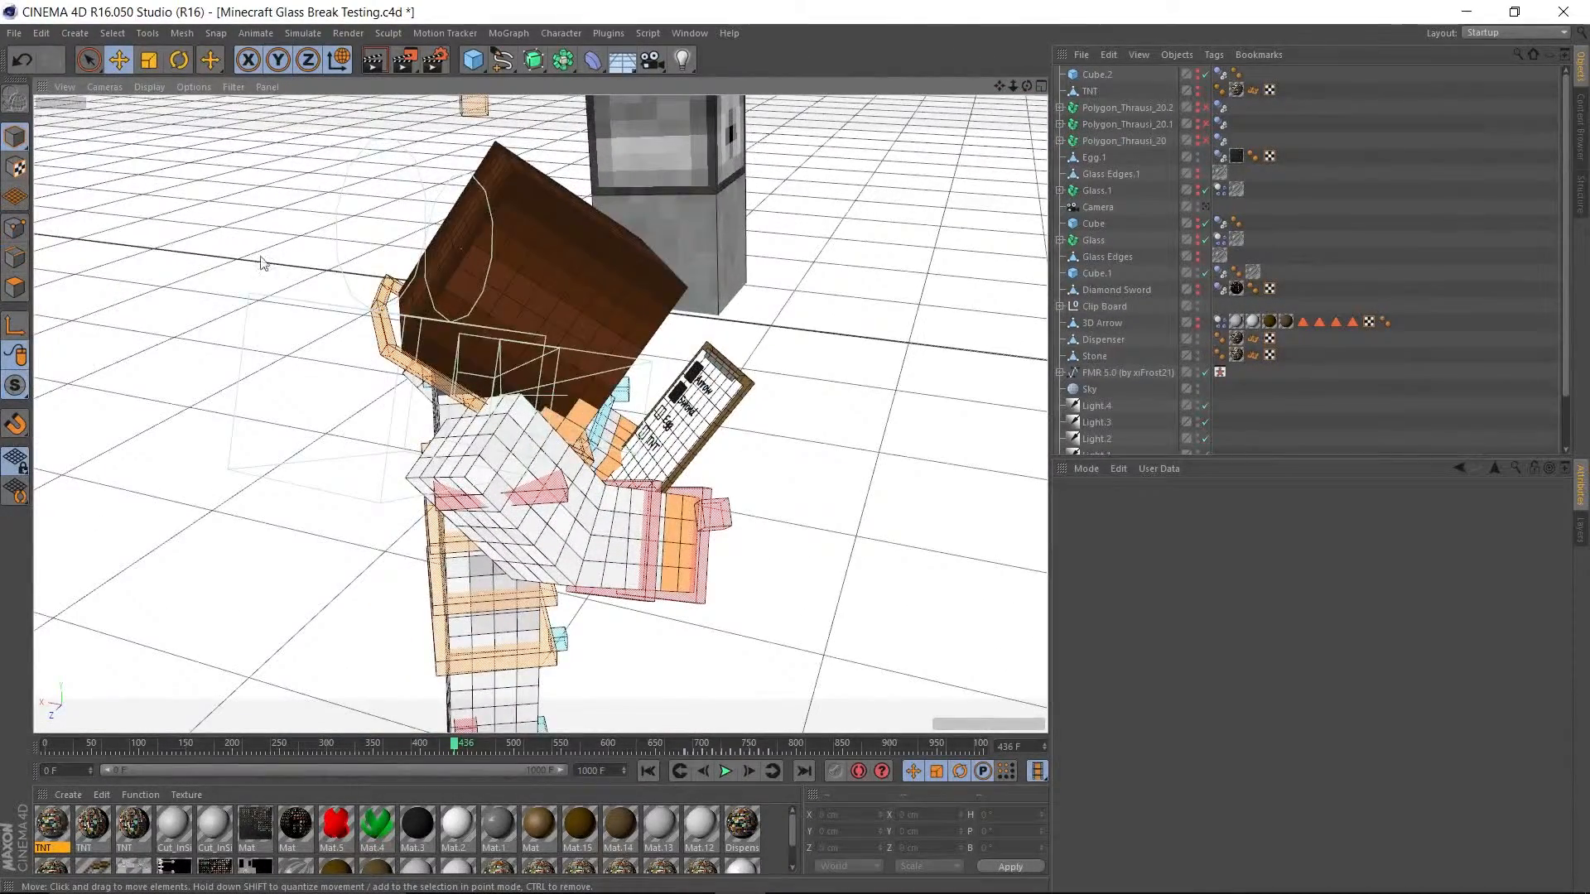
left_click_drag(261, 263, 365, 270, "alt")
scroll(734, 241, "down", 6)
left_click_drag(916, 210, 798, 255, "alt")
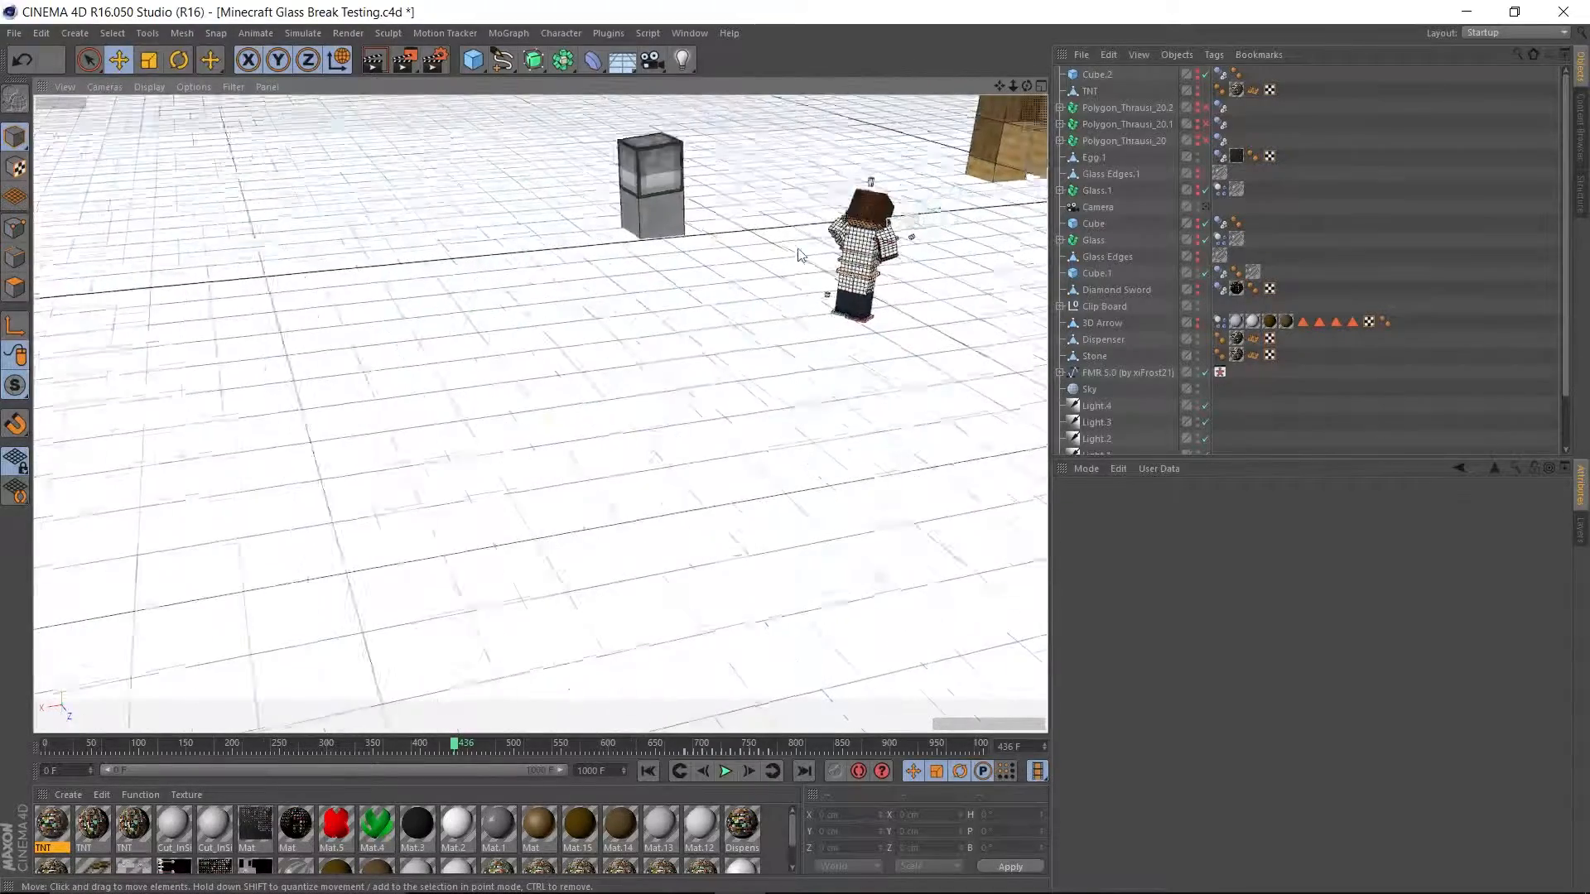
middle_click_drag(798, 255, 547, 525, "alt")
left_click_drag(546, 525, 734, 391, "alt")
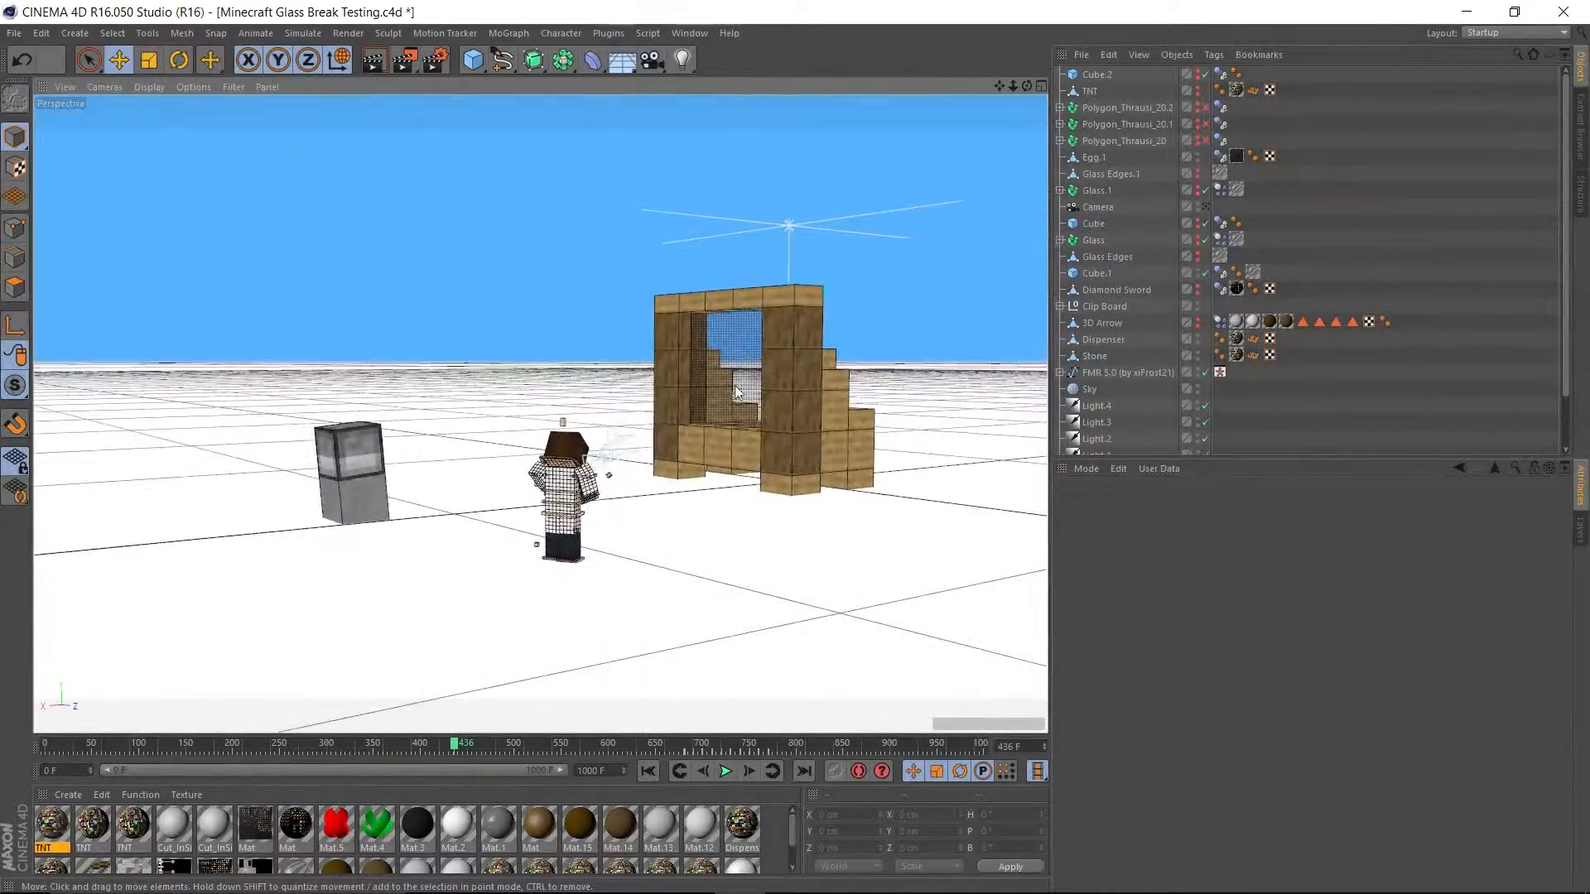
Play the animation on to frame 487 and scrub back to frame 330 to inspect the glass pane.
scroll(735, 392, "up", 3)
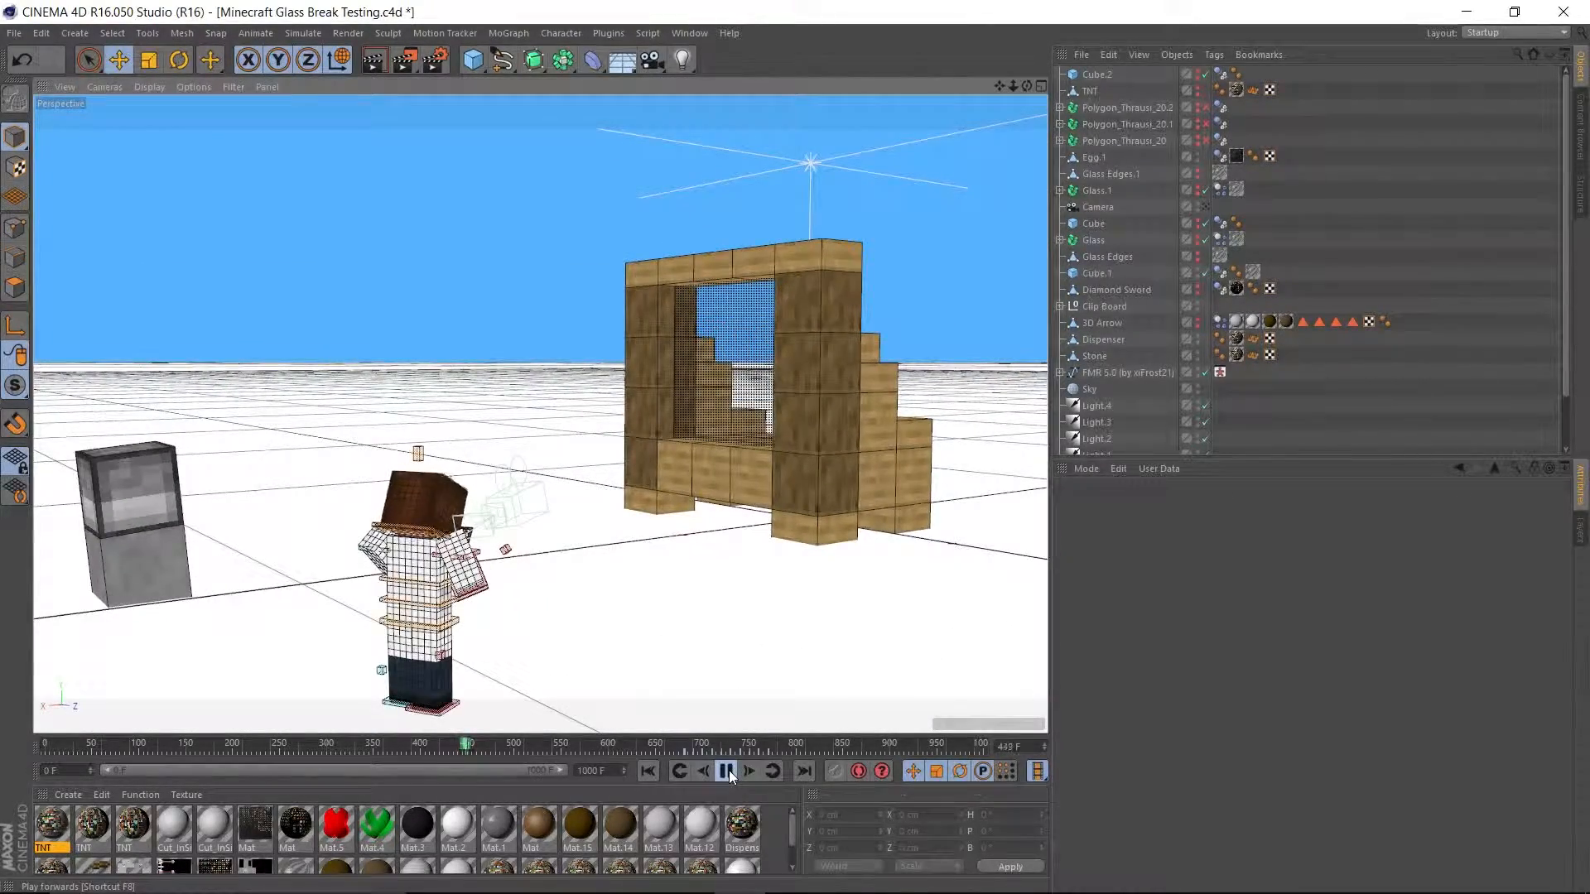
left_click(726, 770)
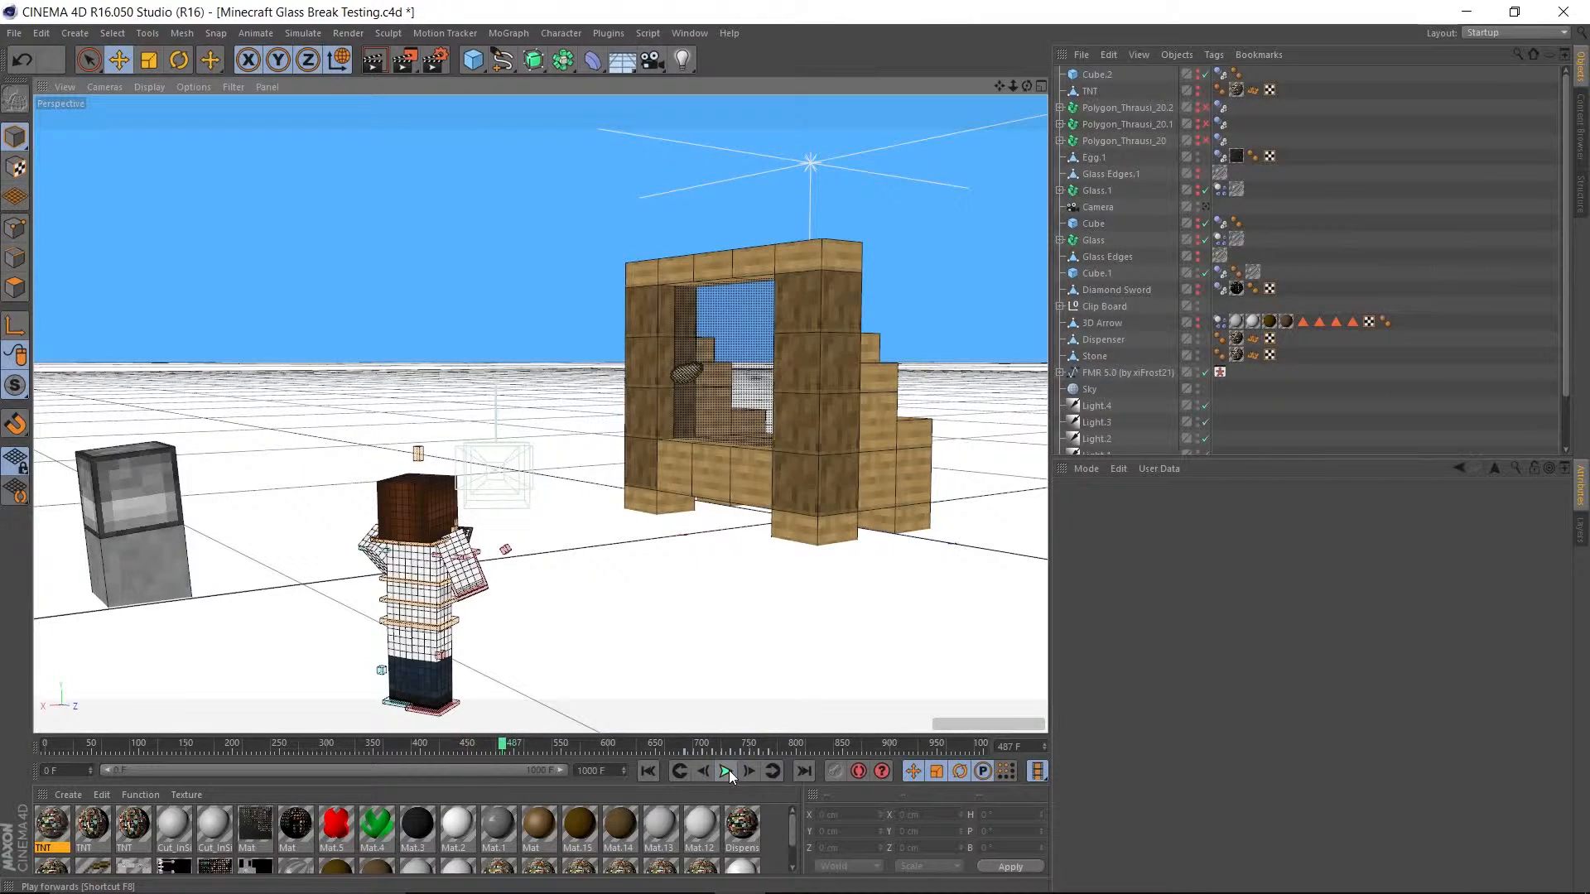
left_click(495, 742)
left_click_drag(495, 742, 355, 735)
scroll(783, 472, "up", 2)
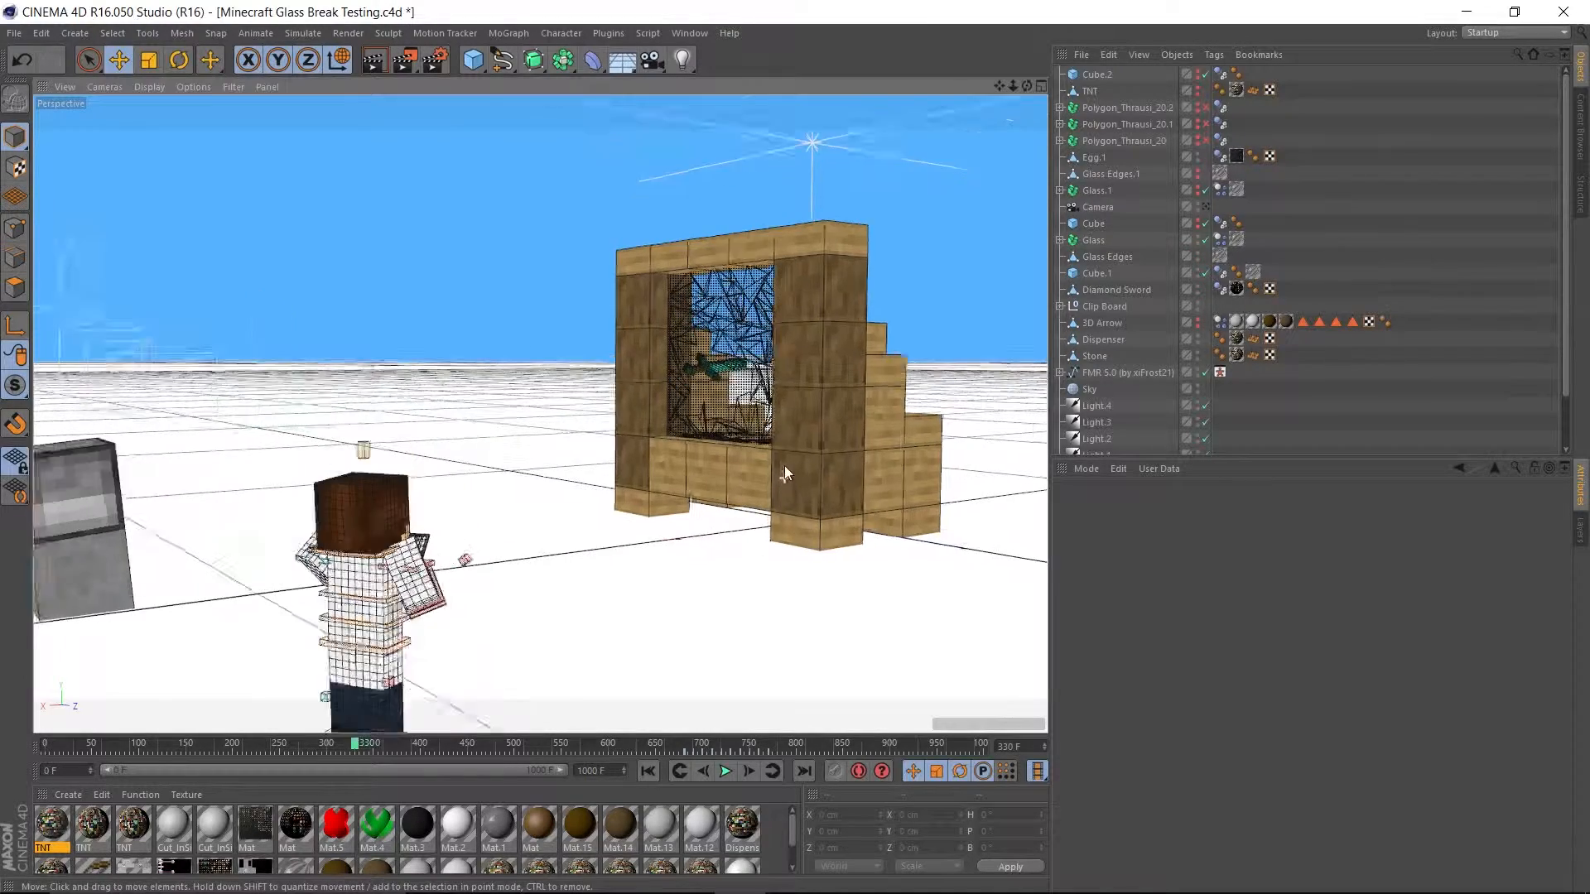
scroll(783, 472, "up", 2)
Replay the animation from the first frame with the window in close view, and pause at frame 445.
left_click(648, 771)
left_click(726, 771)
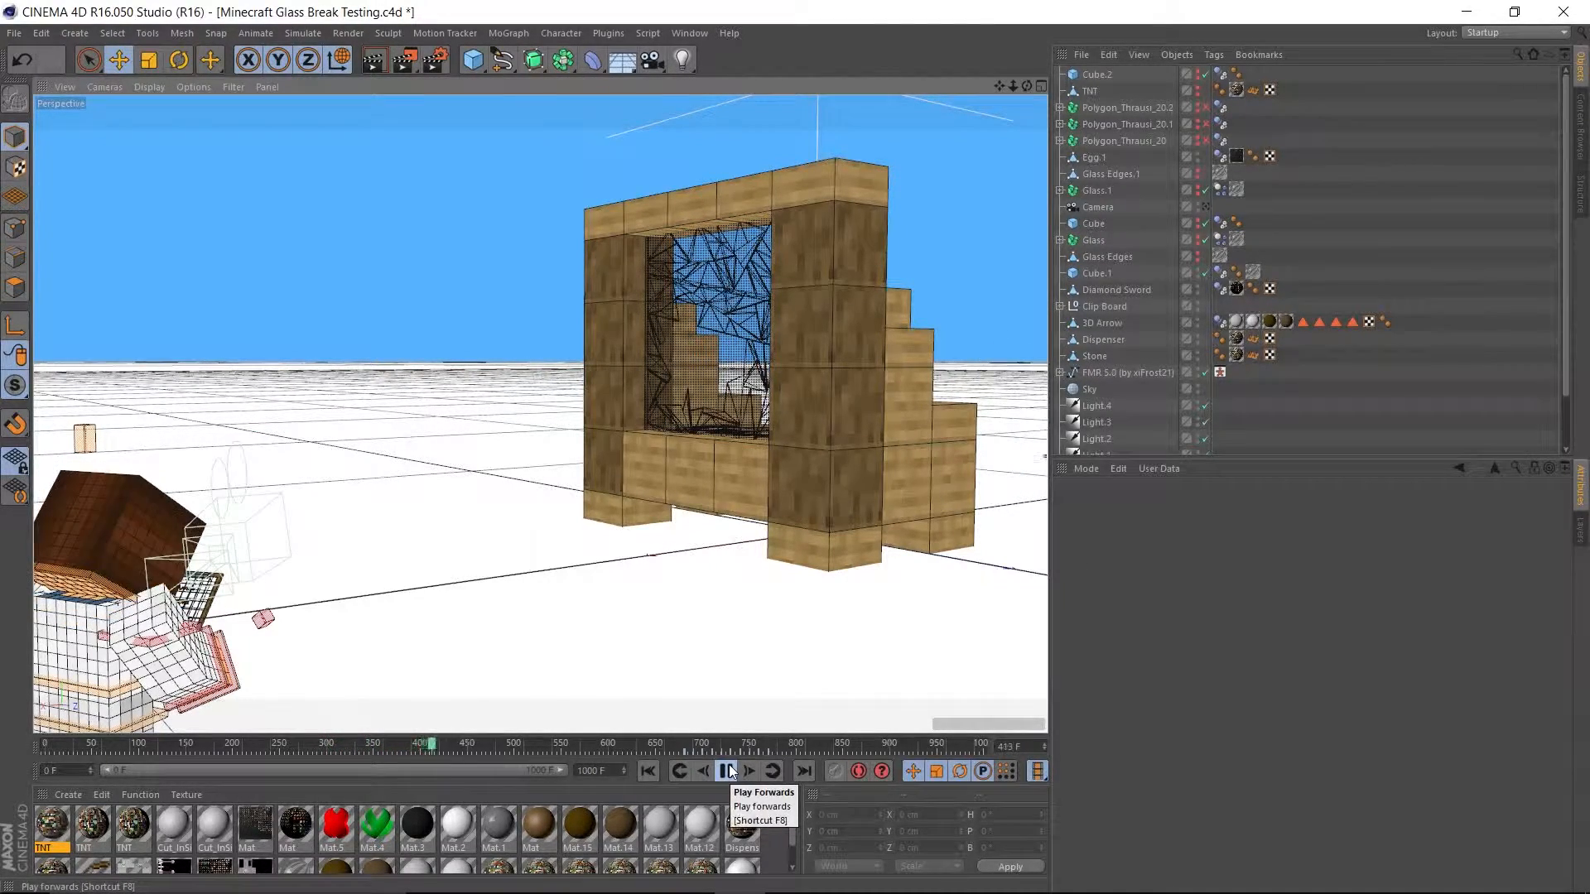
left_click(729, 770)
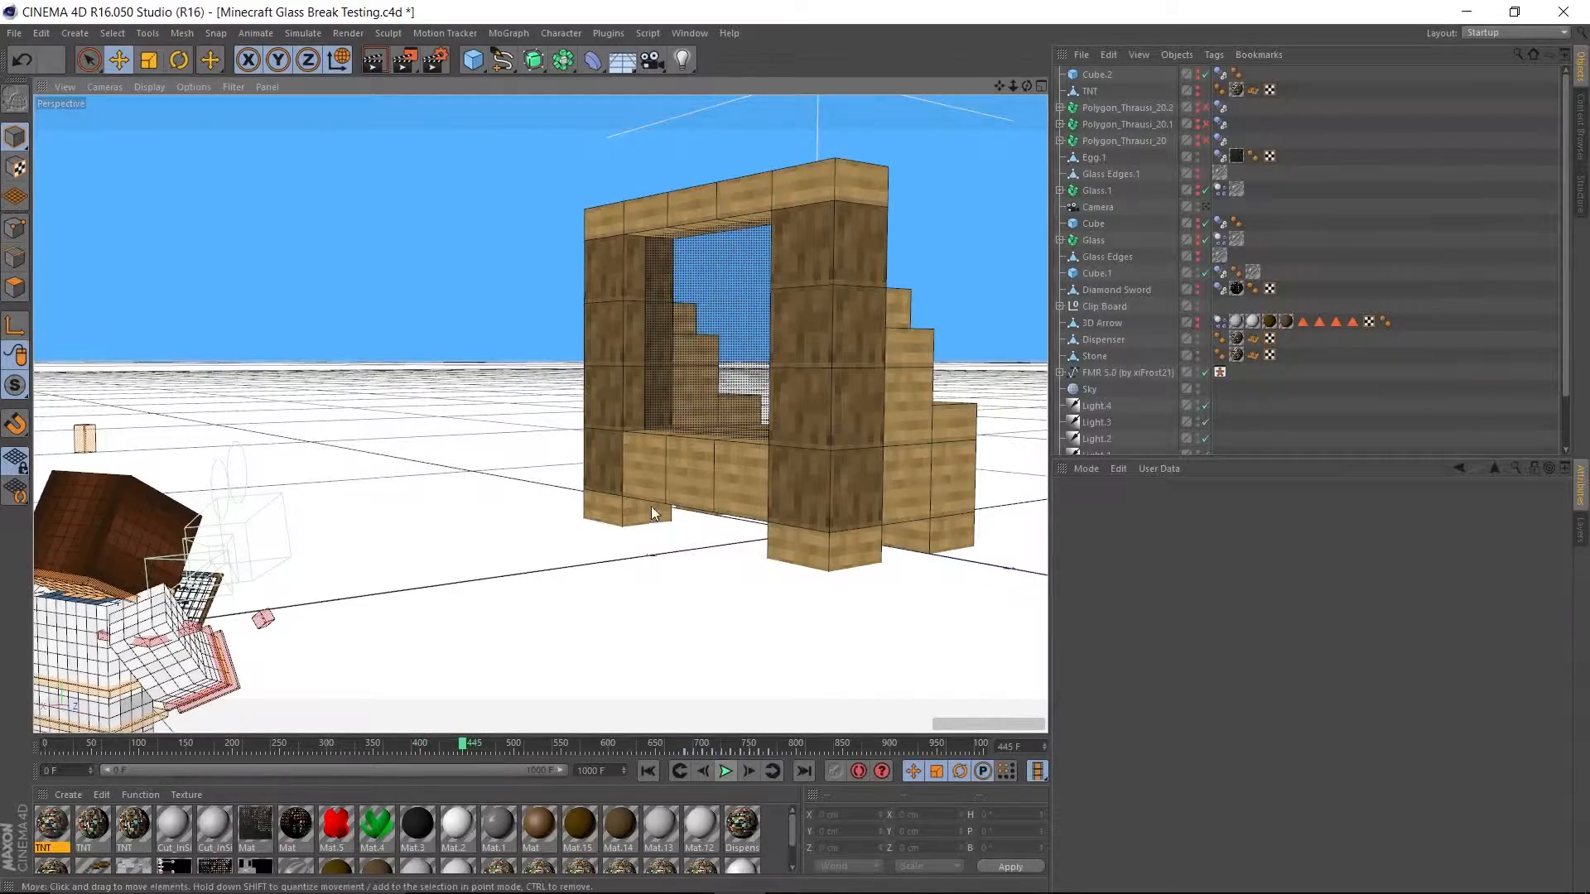
Inspect the wooden window frame from the front and side, and play the animation on to frame 503.
left_click_drag(655, 505, 770, 542, "alt")
scroll(760, 389, "up", 5)
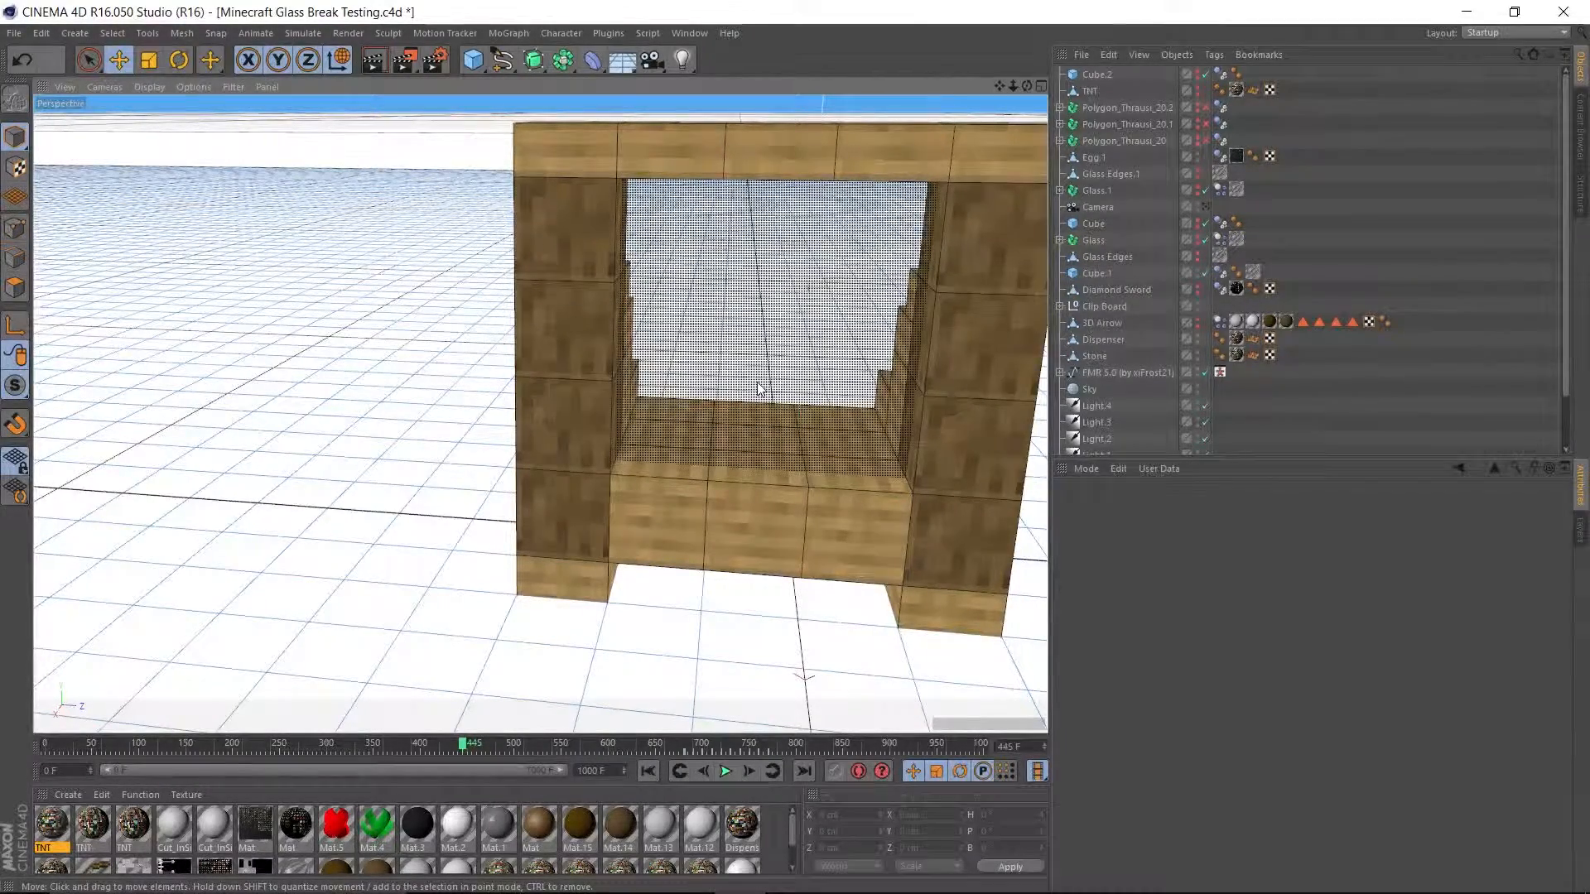
left_click_drag(760, 389, 543, 376, "alt")
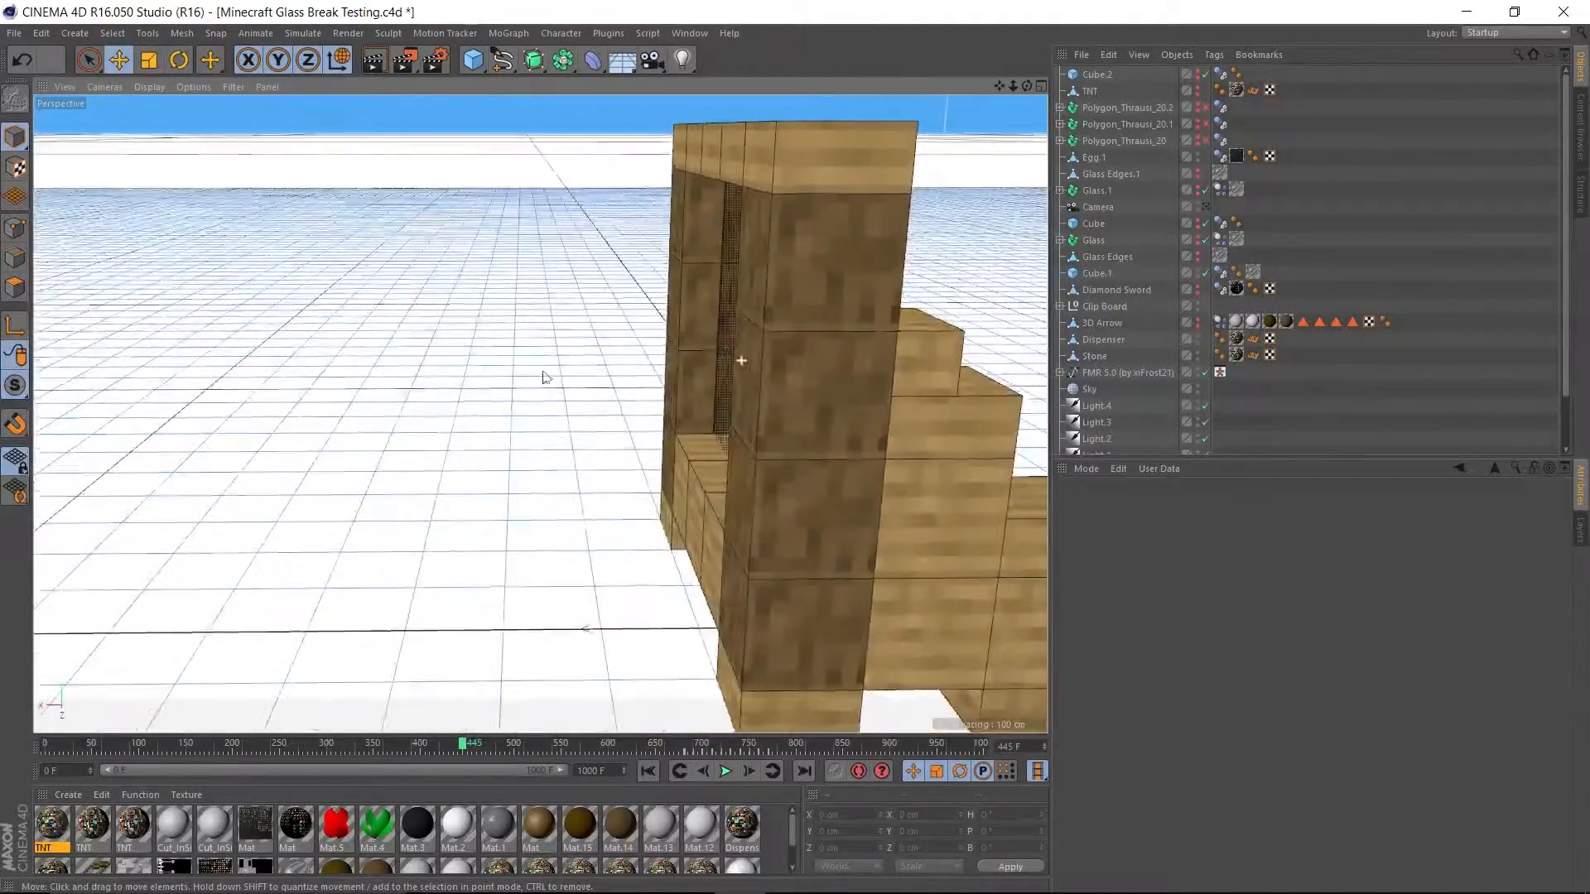
left_click(727, 778)
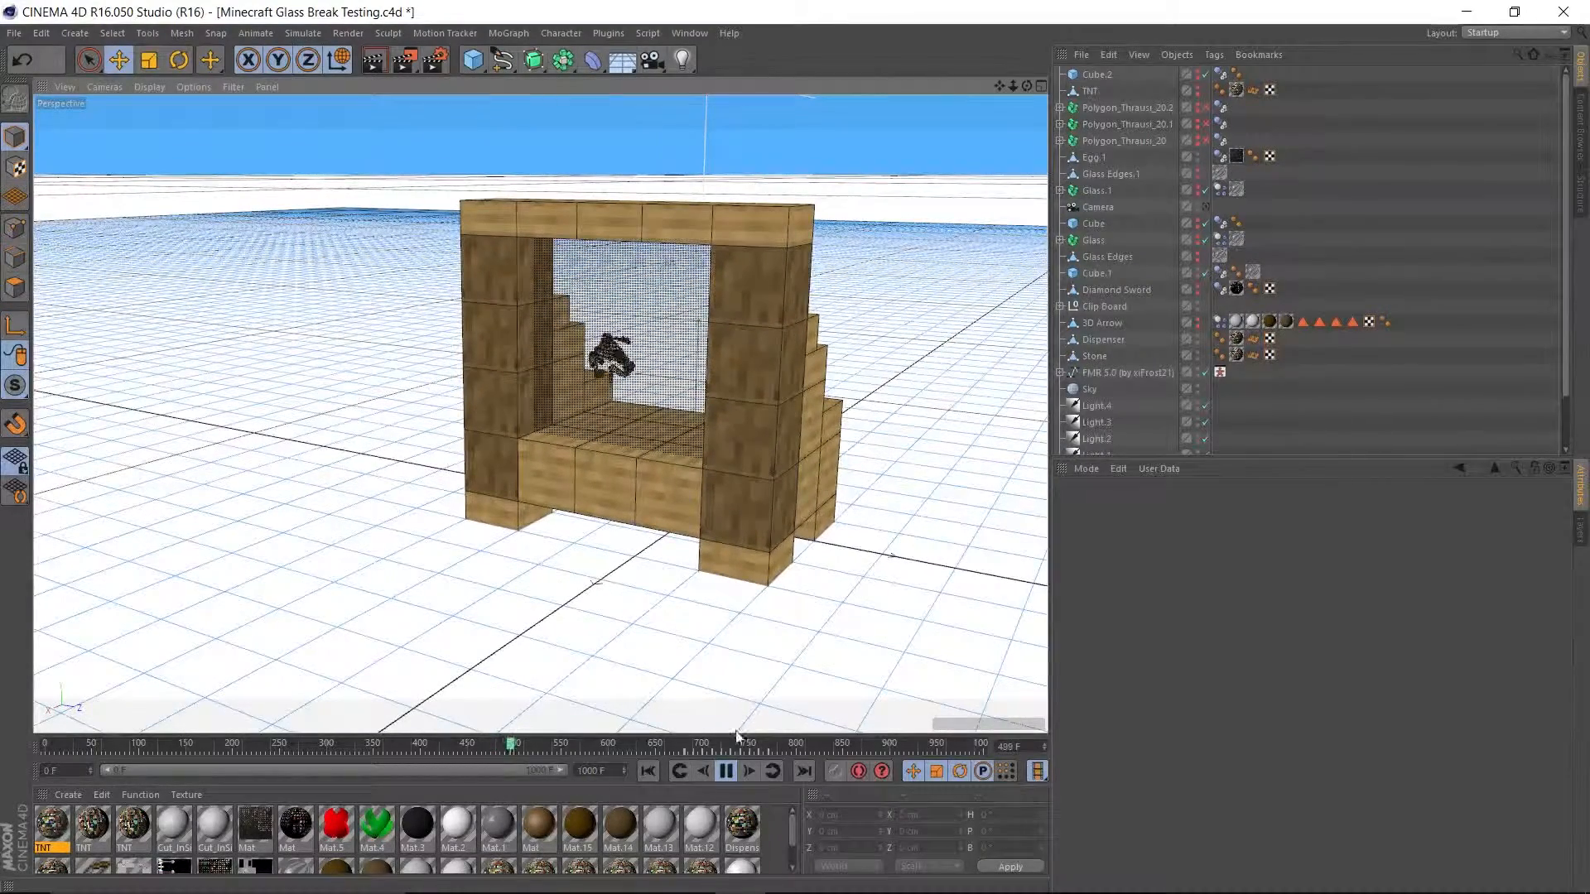
left_click(726, 771)
Scrub back to about frame 480 and replay the egg hitting the glass up close, pausing at about frame 490.
scroll(609, 437, "up", 5)
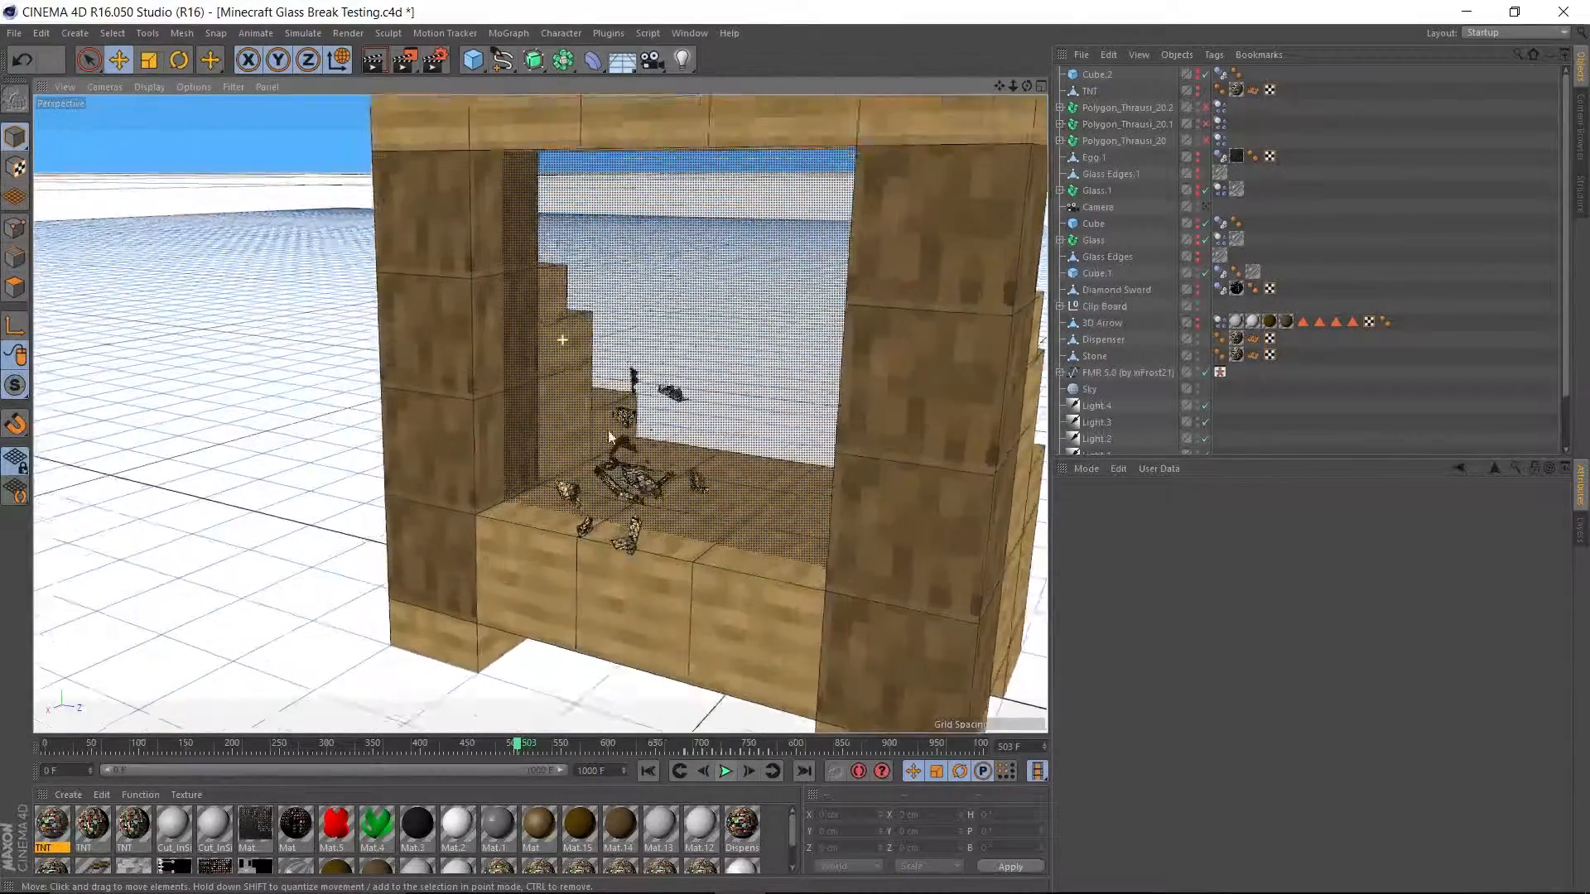
scroll(610, 436, "up", 3)
left_click(501, 744)
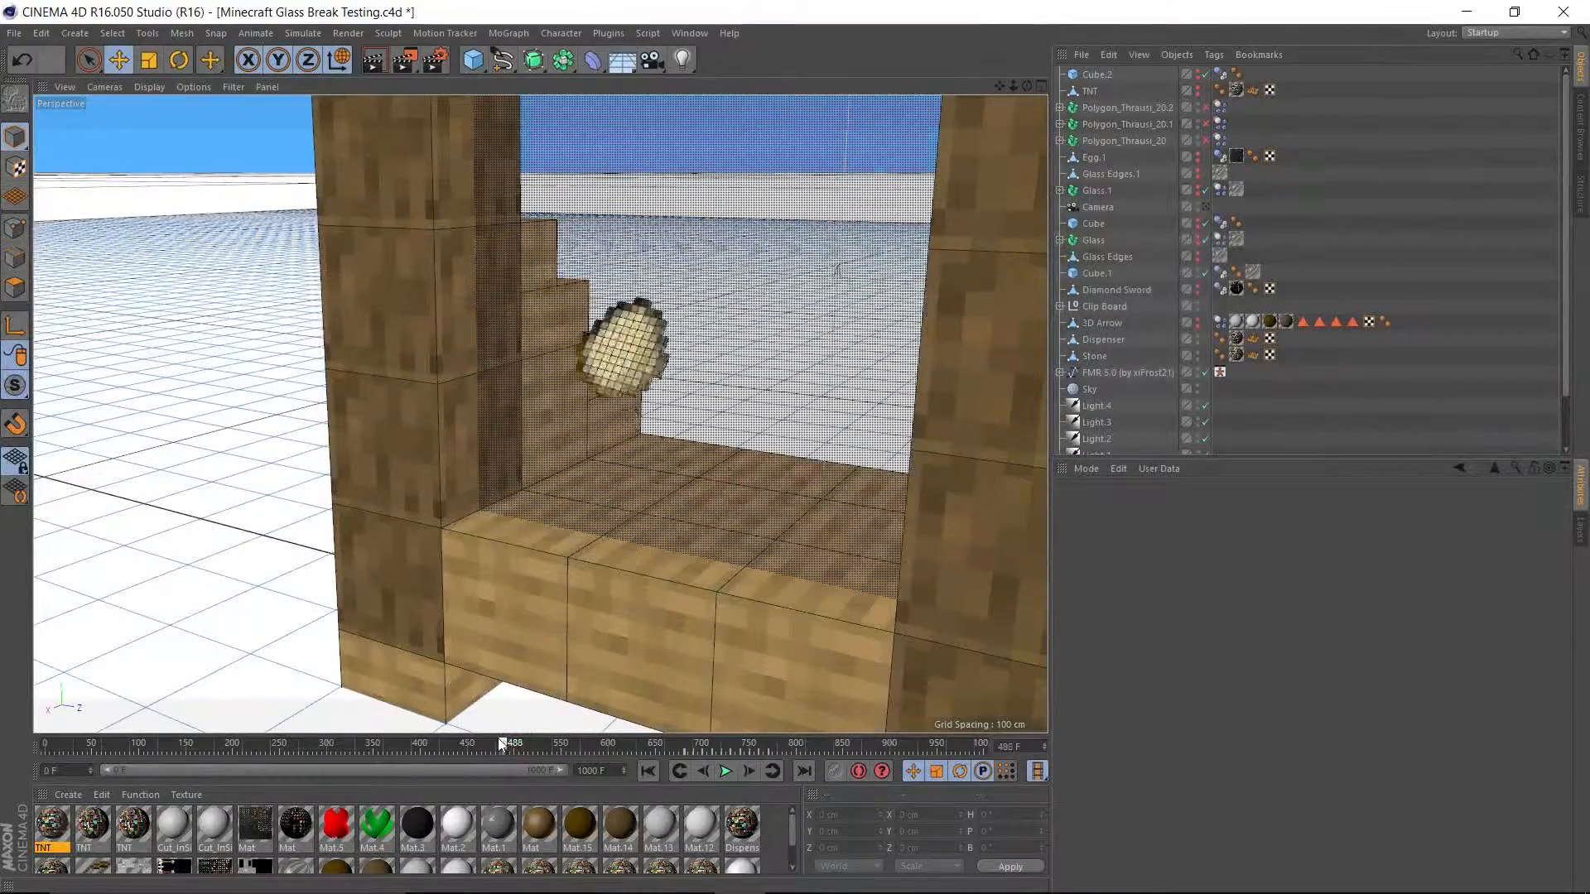
left_click_drag(501, 743, 495, 743)
left_click(726, 771)
left_click(725, 771)
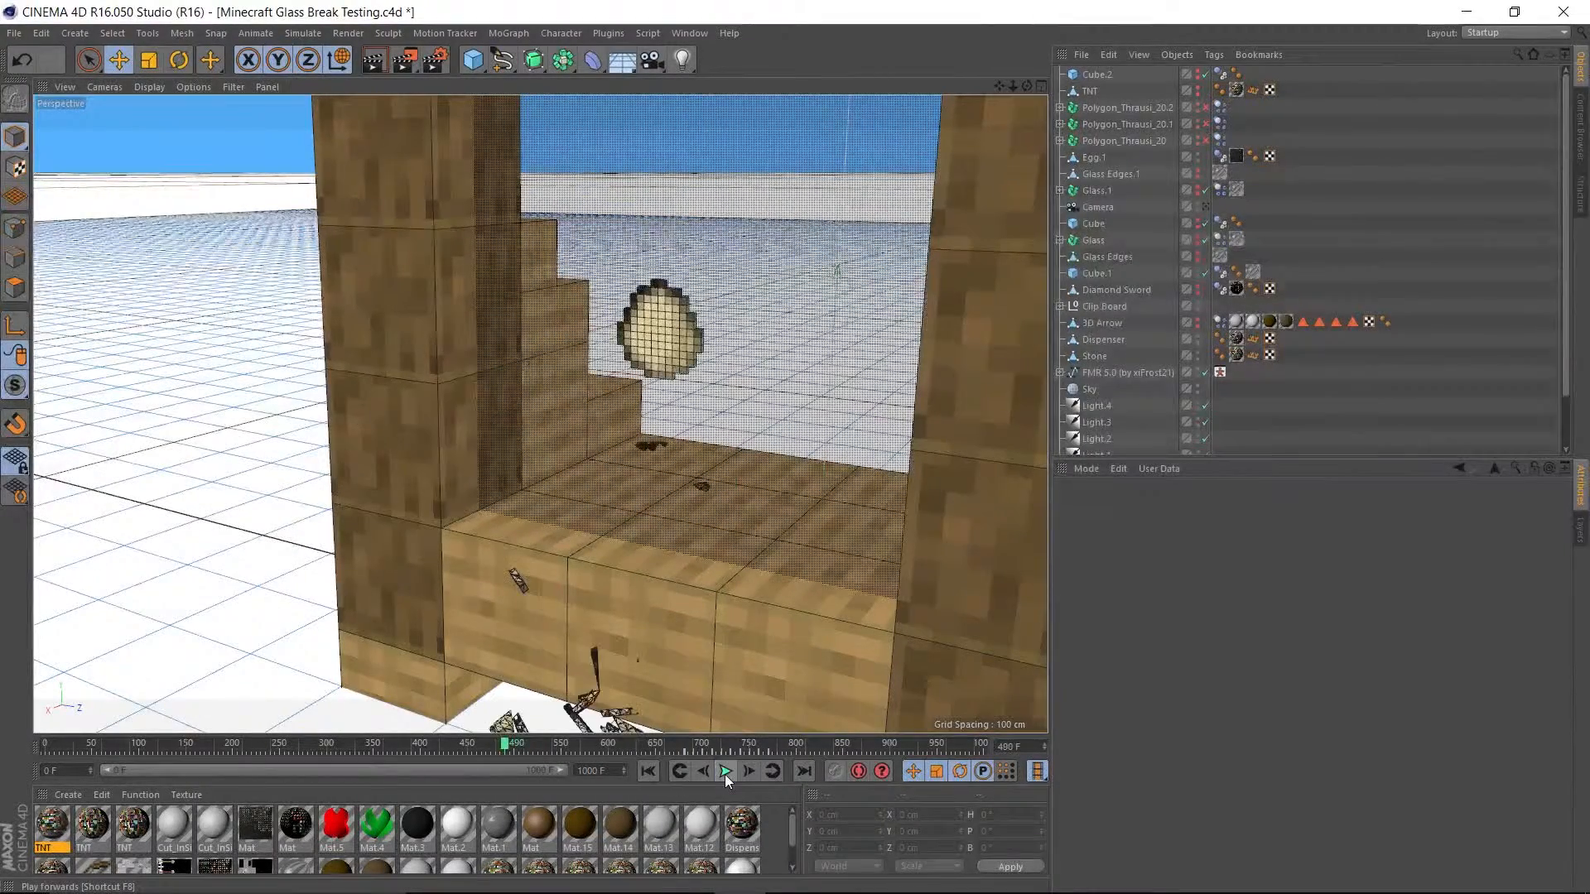
Replay the animation from the first frame, moving from the window close-up to a side view that includes the dispenser.
left_click_drag(653, 658, 667, 689, "alt")
left_click(648, 770)
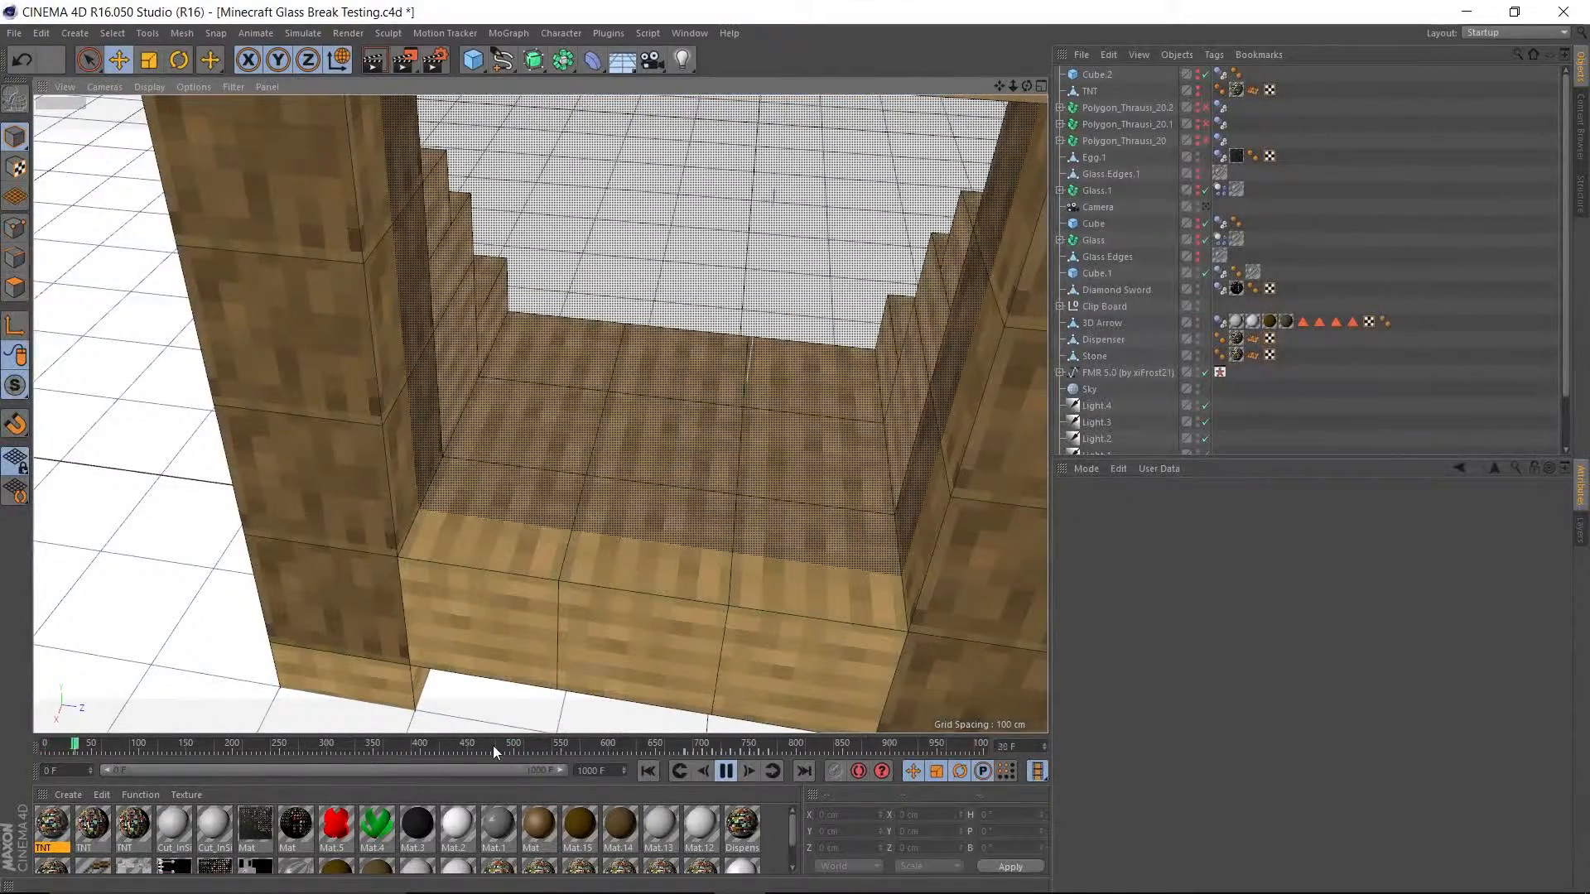
left_click_drag(499, 603, 295, 575, "alt")
middle_click_drag(397, 572, 1077, 499, "alt")
scroll(339, 570, "down", 5)
middle_click_drag(266, 591, 540, 544, "alt")
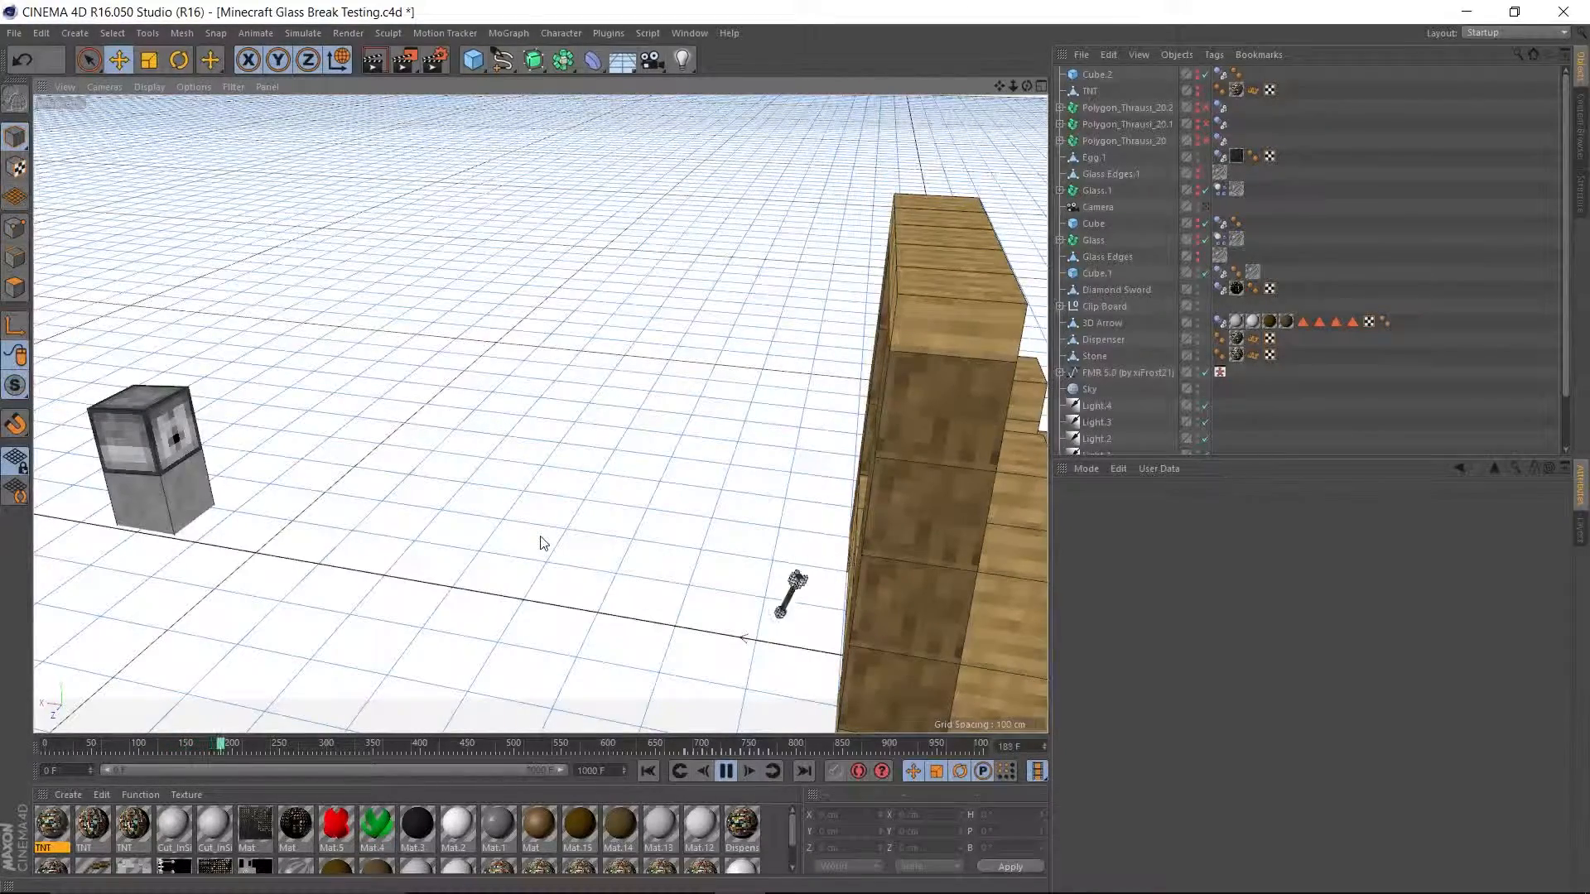
Follow the arrow's flight and watch the window glass shatter up close, pausing at frame 531.
scroll(810, 607, "up", 5)
scroll(659, 571, "down", 3)
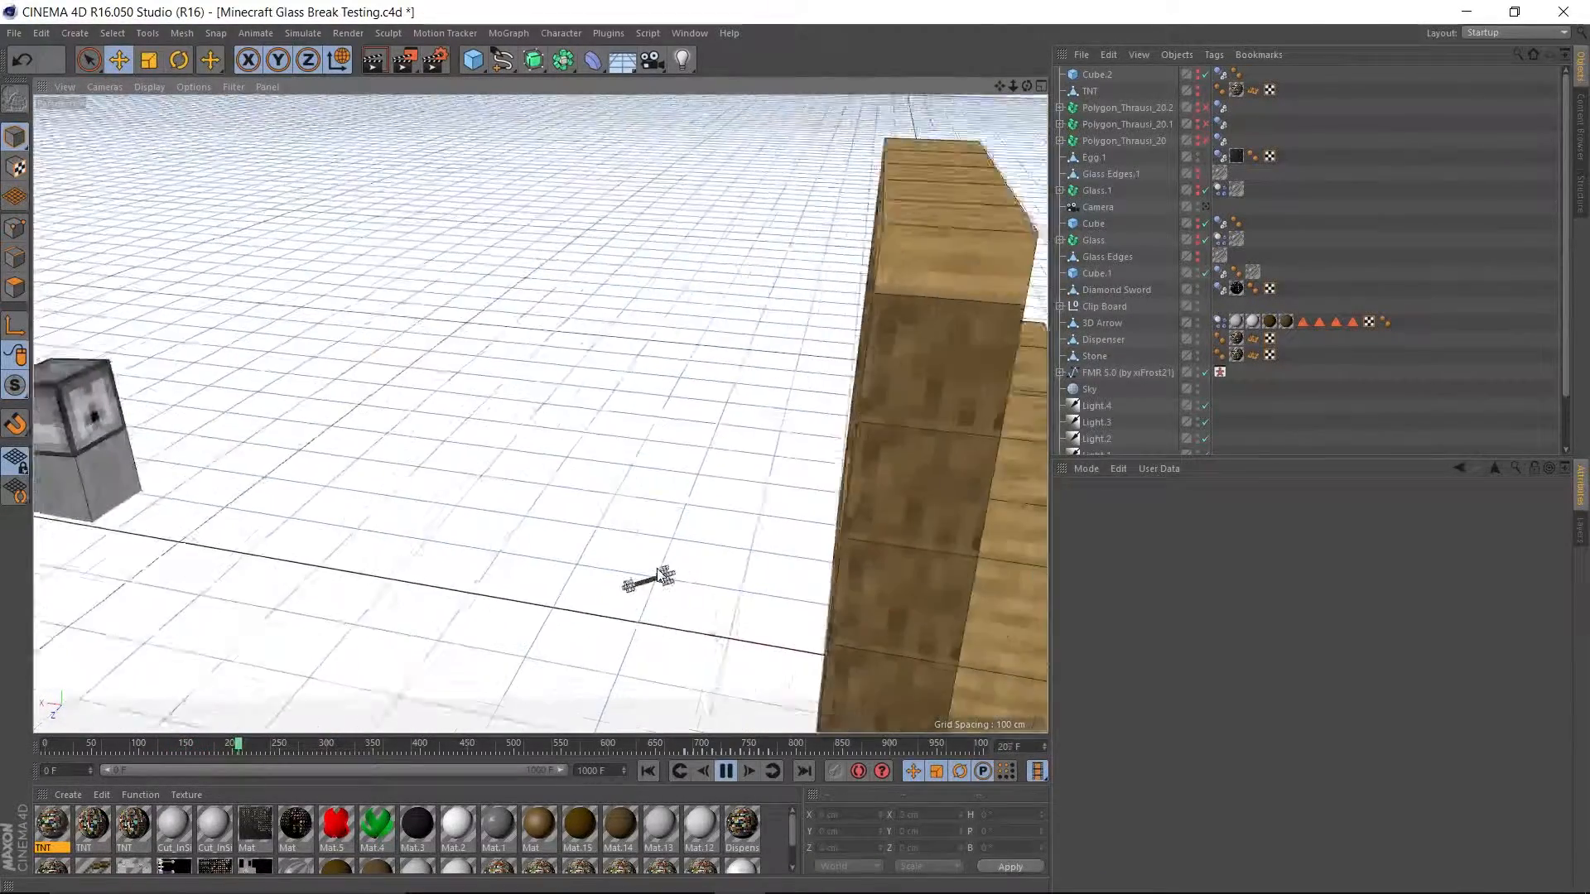
left_click_drag(586, 551, 682, 542, "alt")
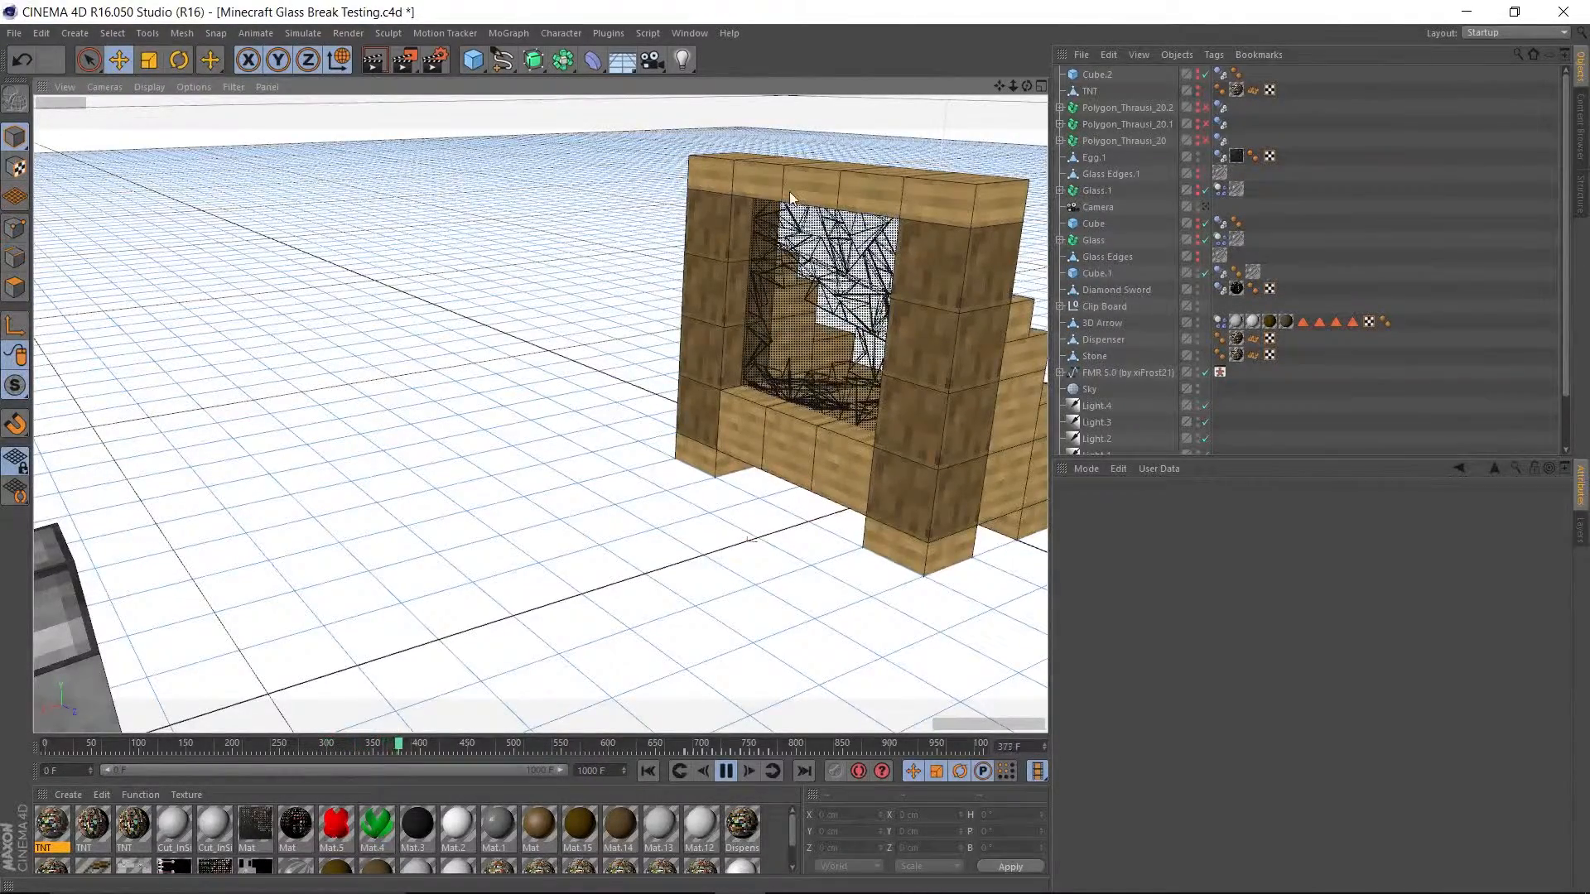
scroll(789, 195, "up", 6)
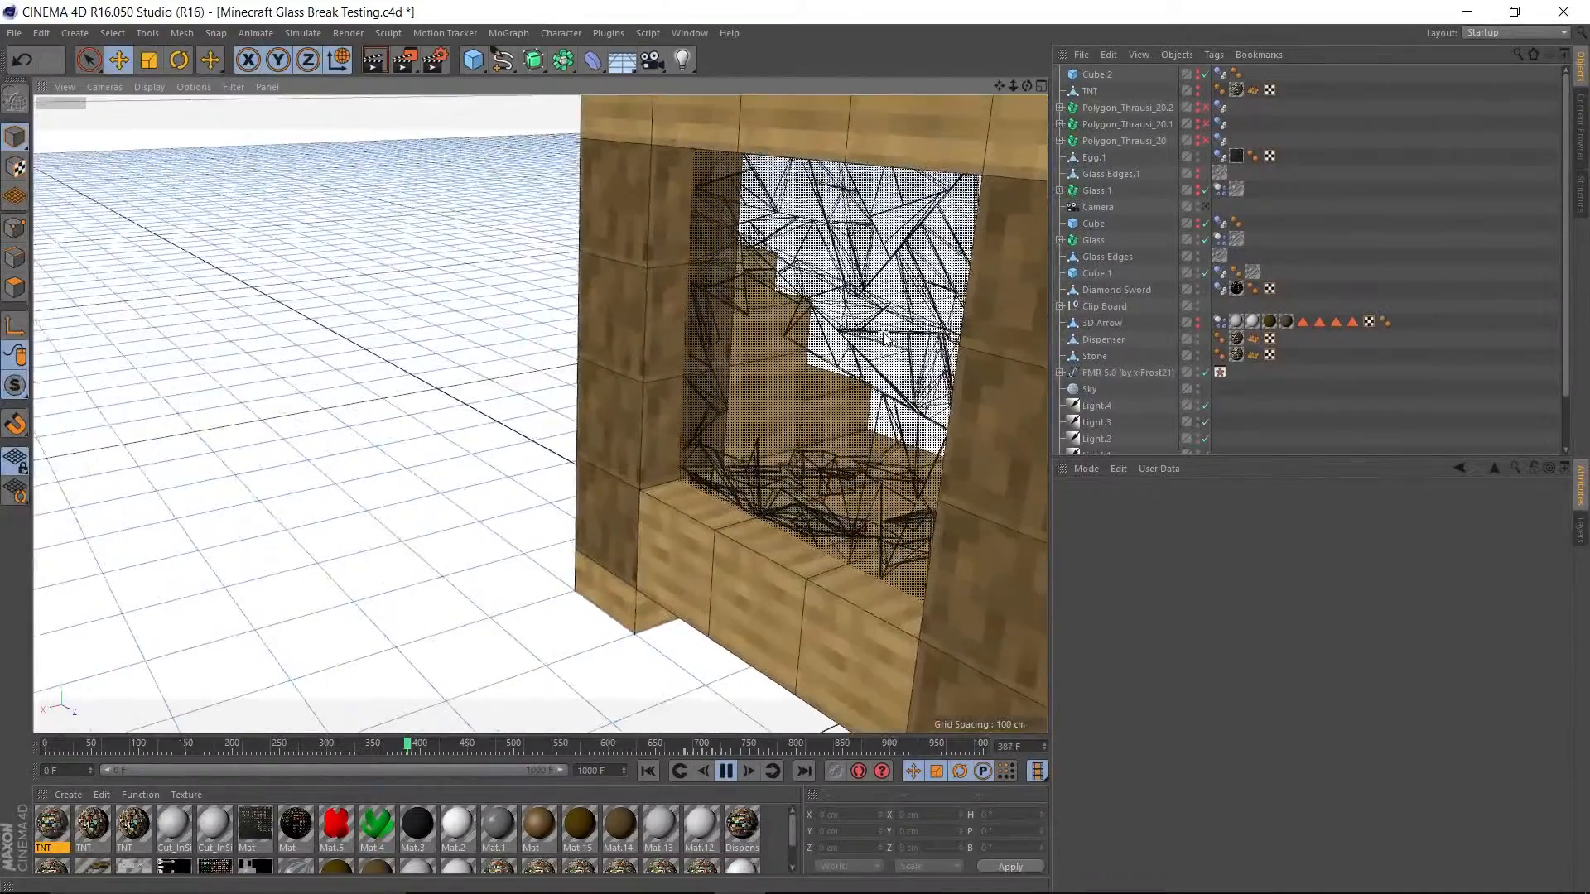
scroll(884, 336, "up", 2)
left_click_drag(815, 356, 728, 680, "alt")
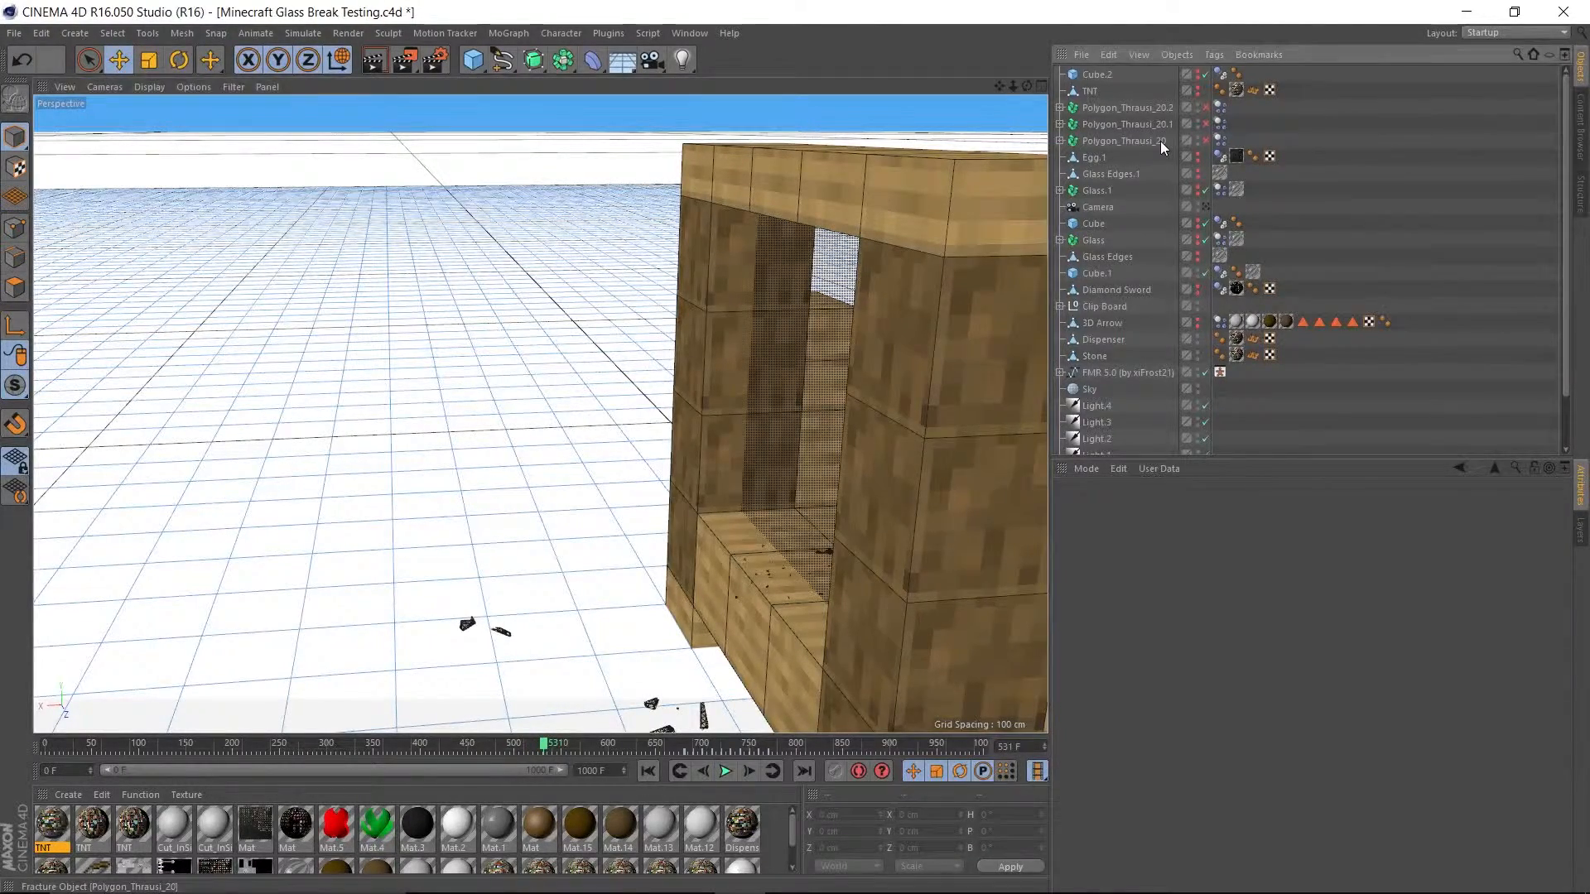
Look through the scene's object list and resume playback from frame 531 with the character, dispenser and window in view.
scroll(1159, 141, "down", 3)
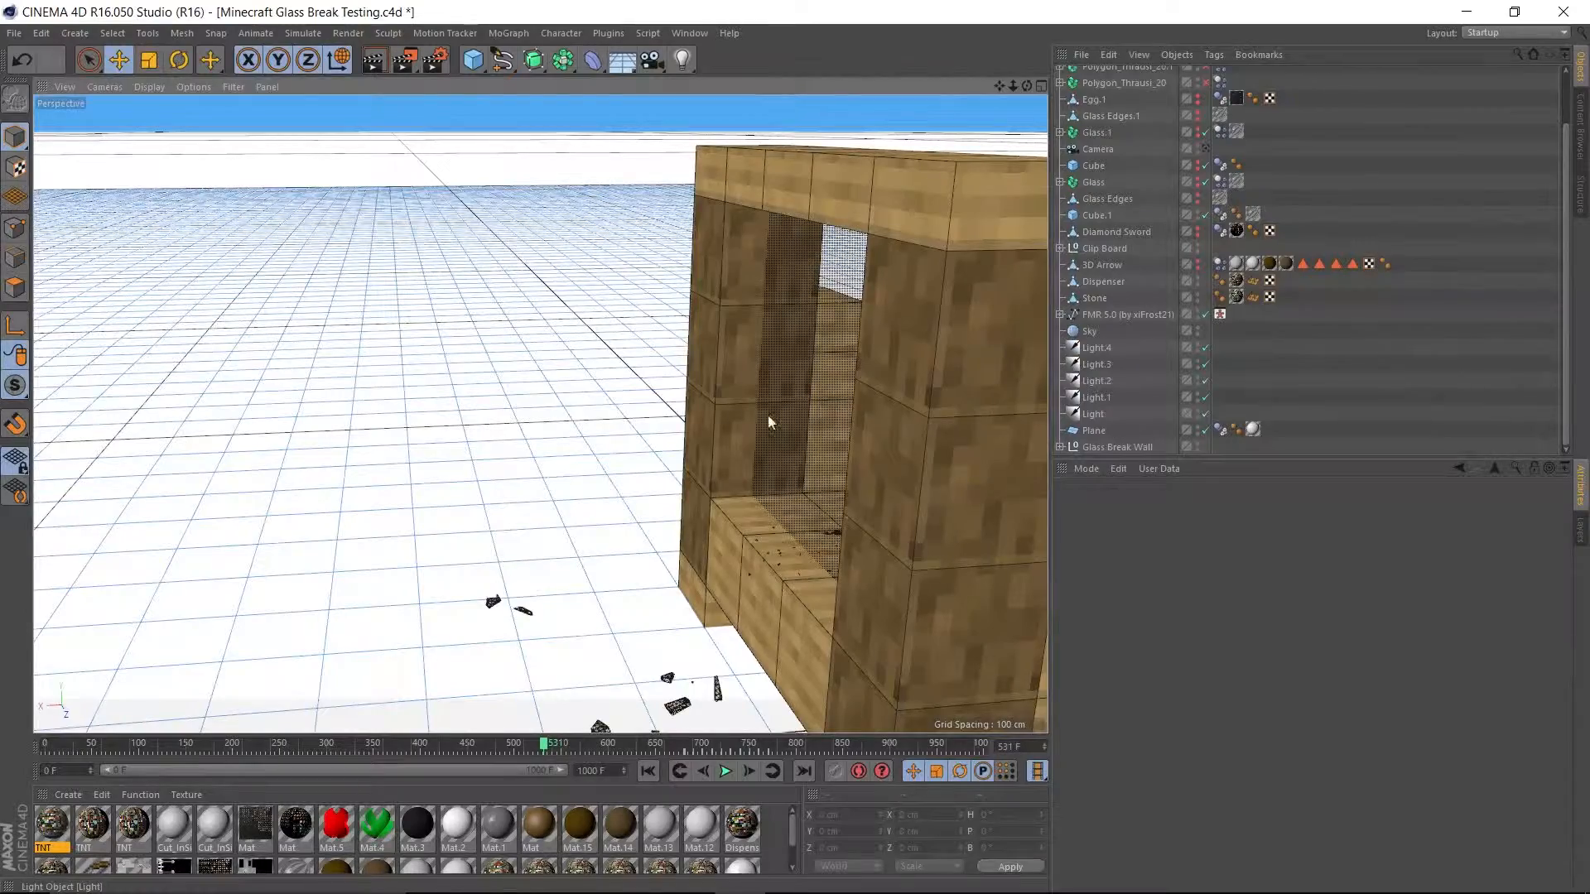
scroll(728, 414, "down", 9)
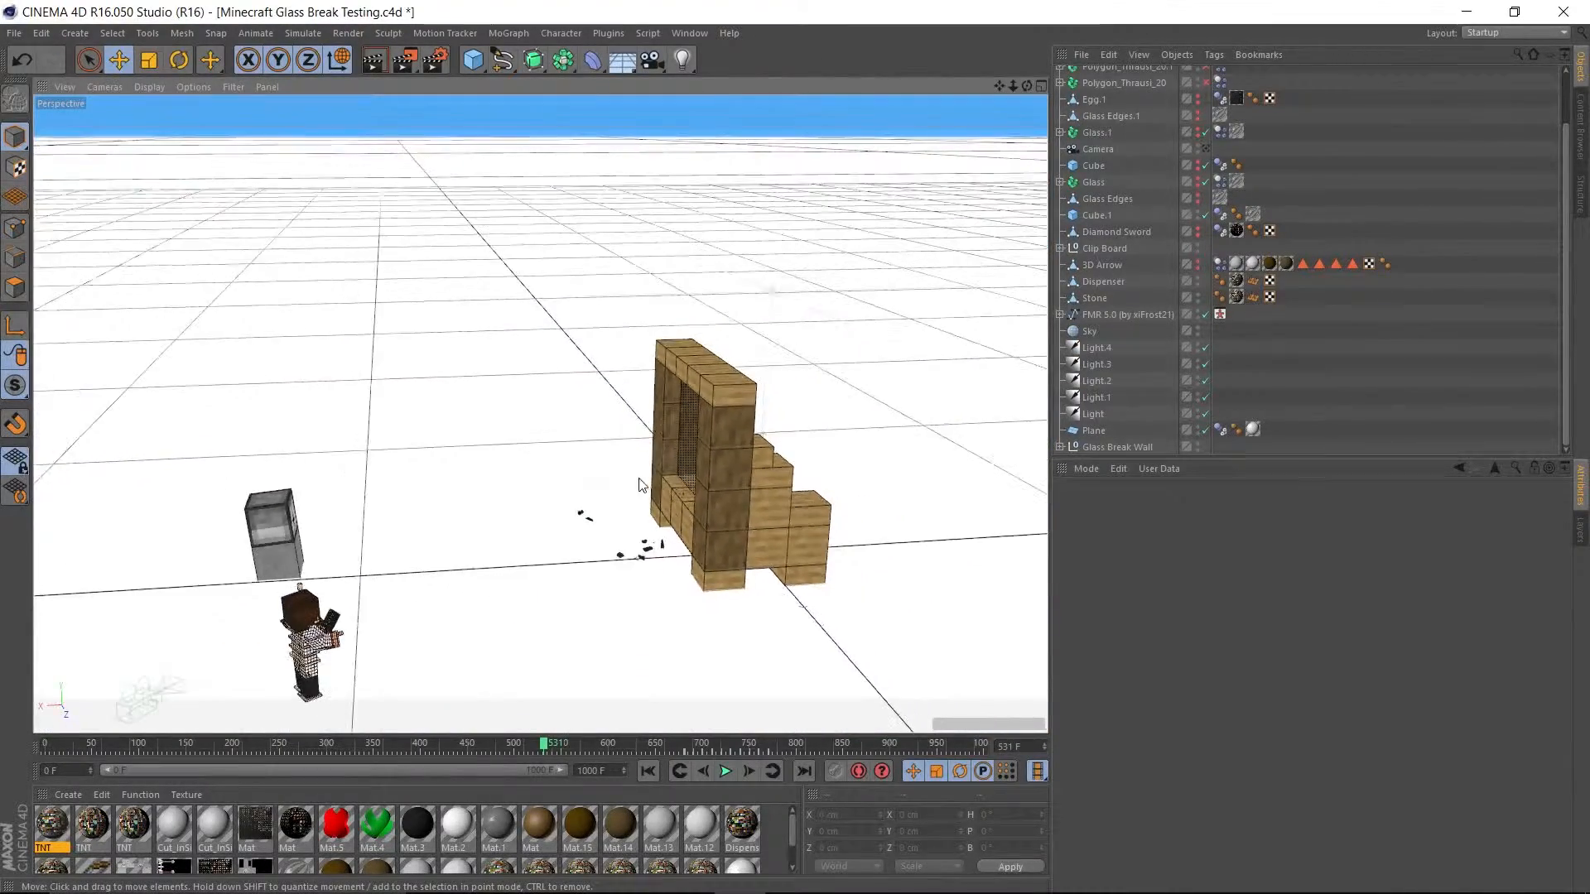
left_click_drag(639, 484, 721, 579, "alt")
left_click(725, 771)
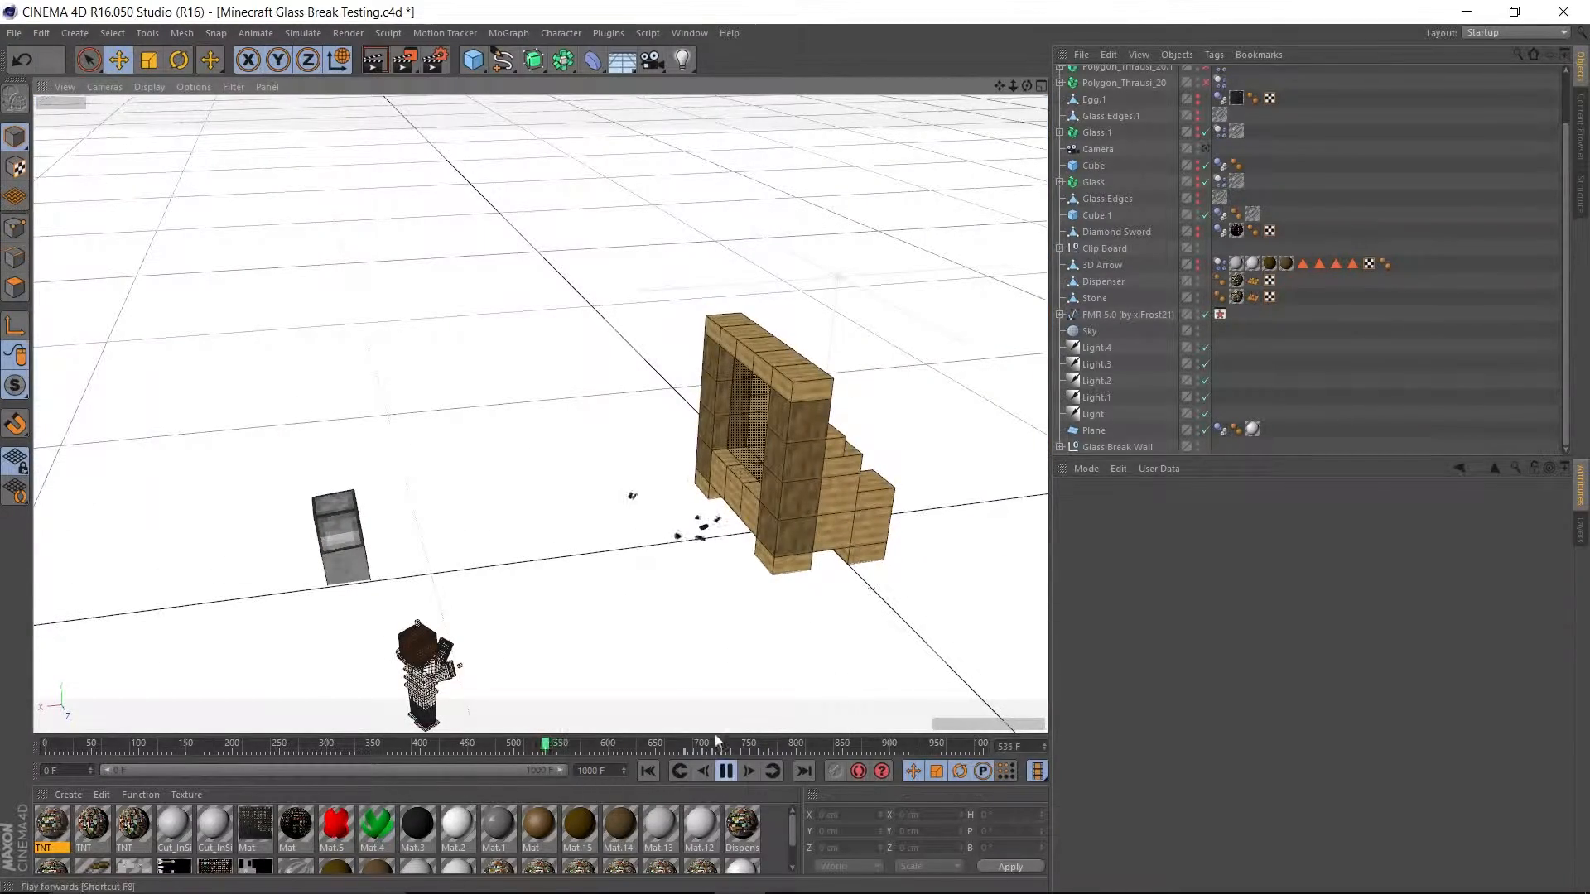
scroll(672, 669, "up", 5)
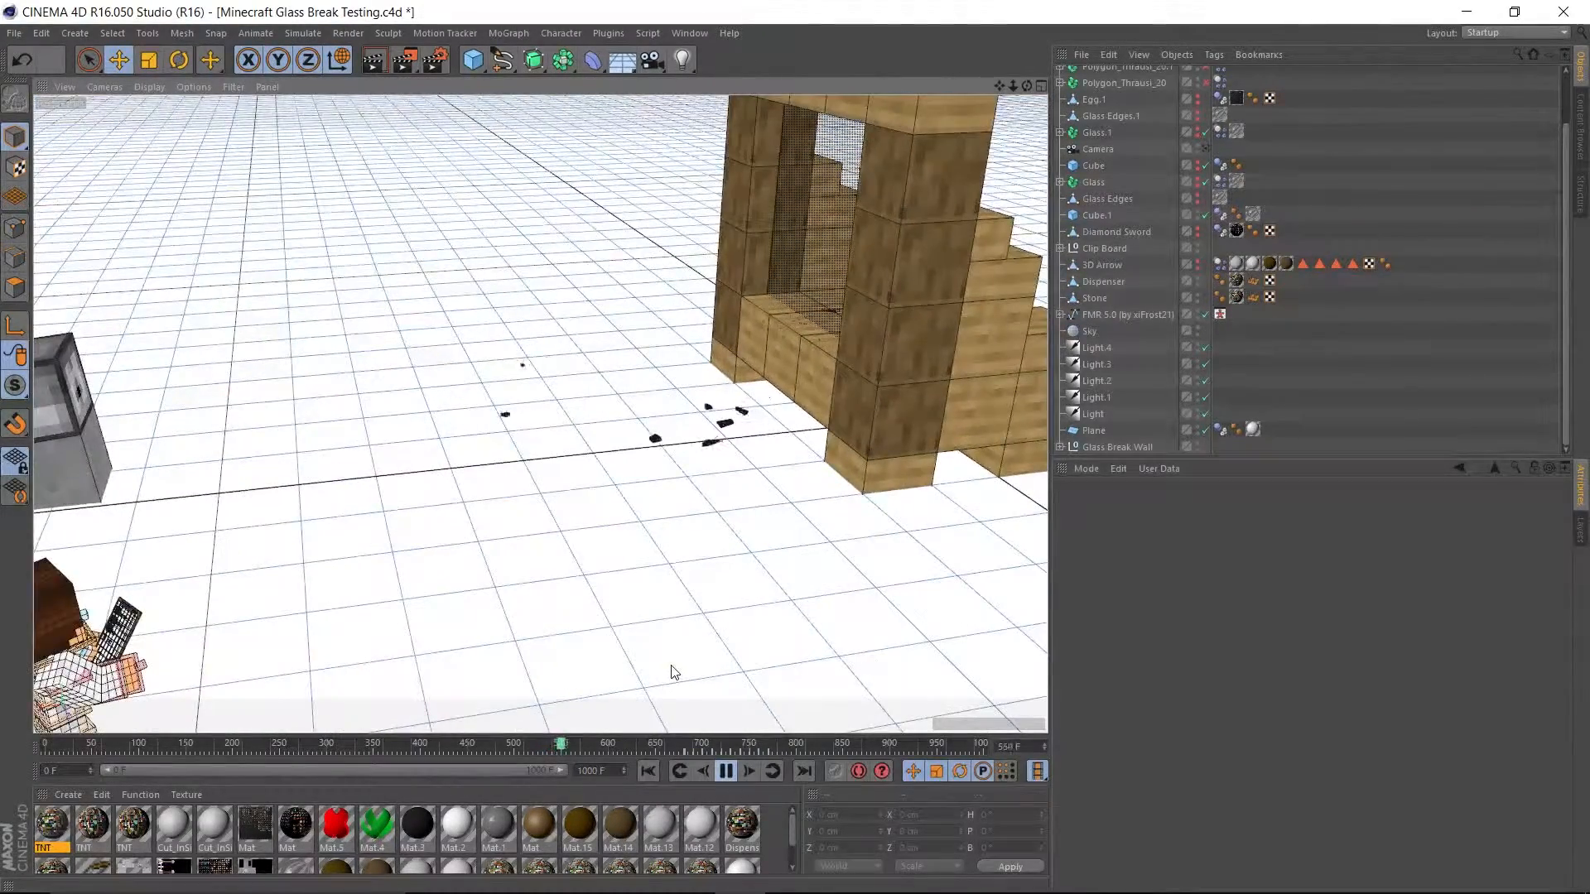
left_click_drag(672, 665, 915, 576, "alt")
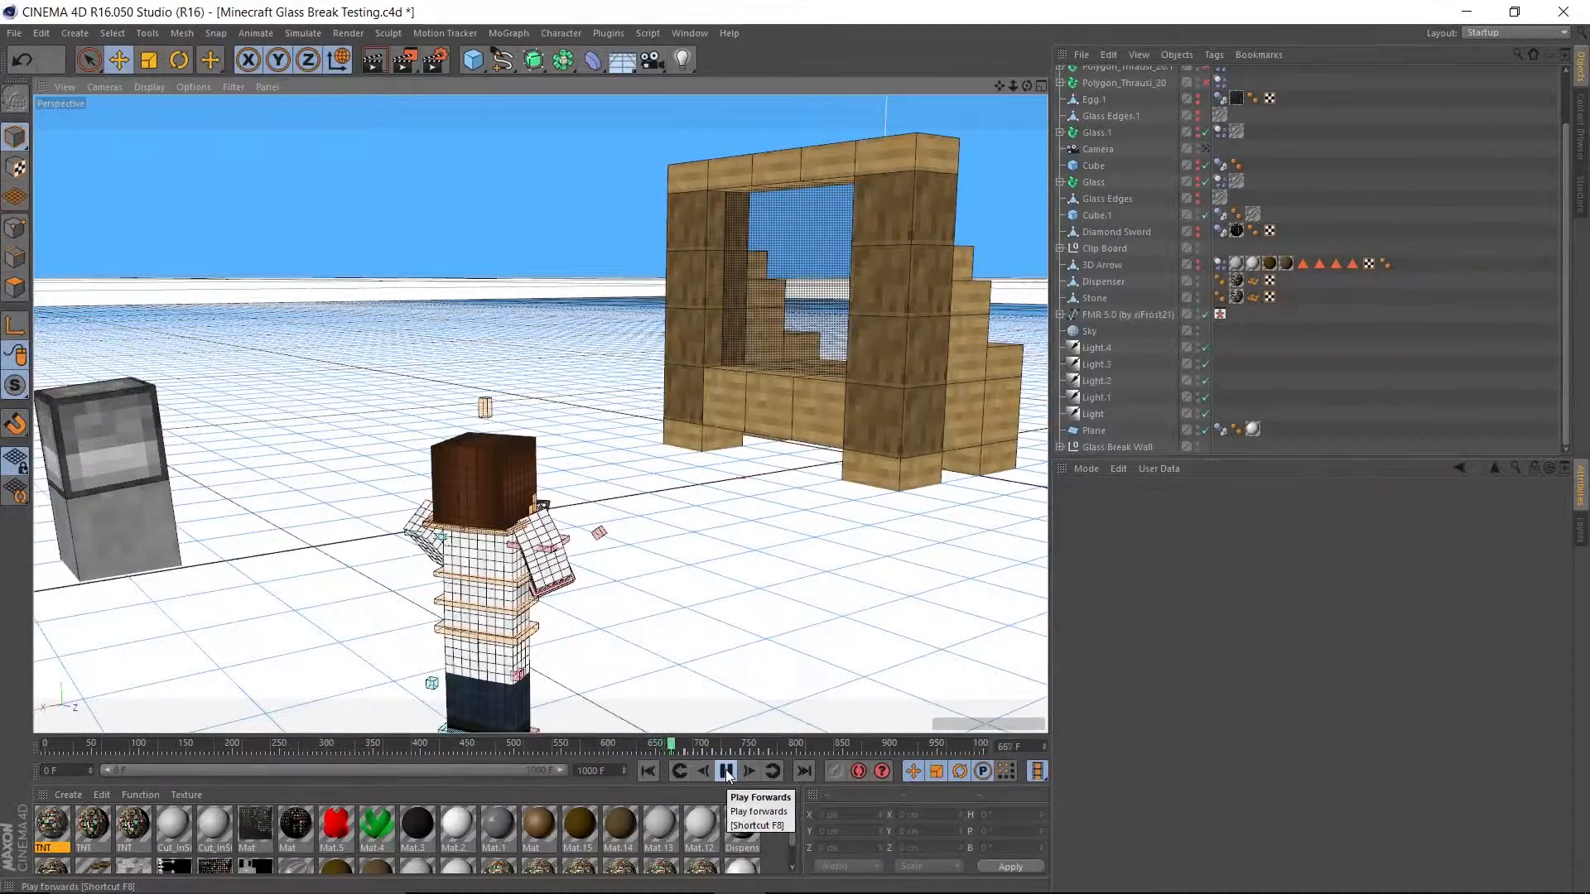
Watch the TNT block in front of the window during playback, and pause at frame 770.
mouse_move(674, 581)
left_mouse_down("alt")
mouse_move(650, 582)
mouse_move(676, 600)
mouse_move(664, 608)
left_mouse_up("alt")
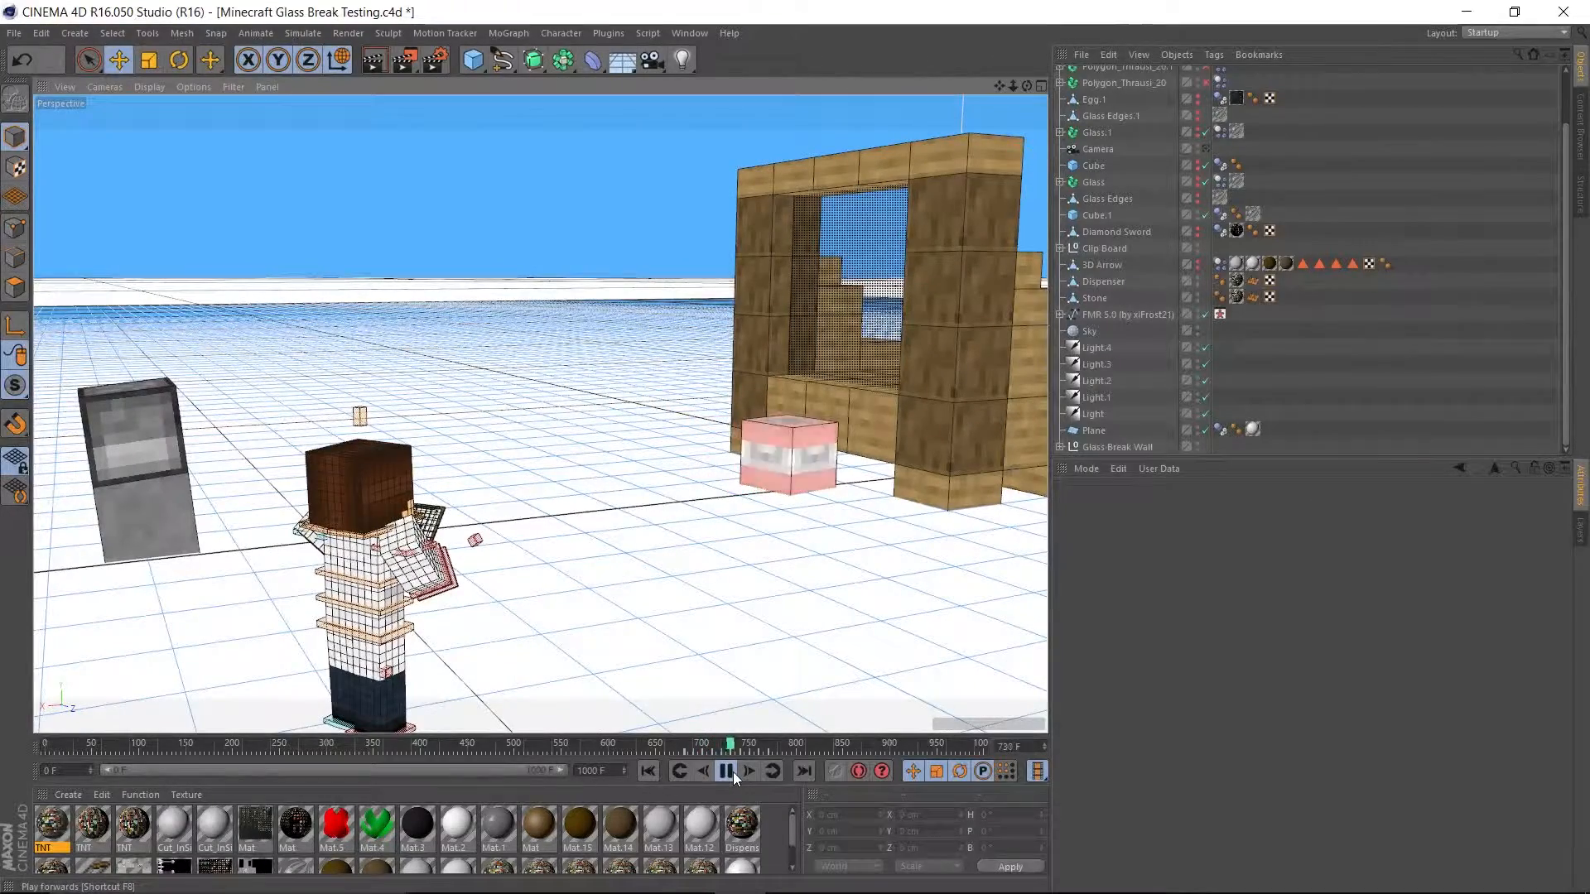
left_click(729, 768)
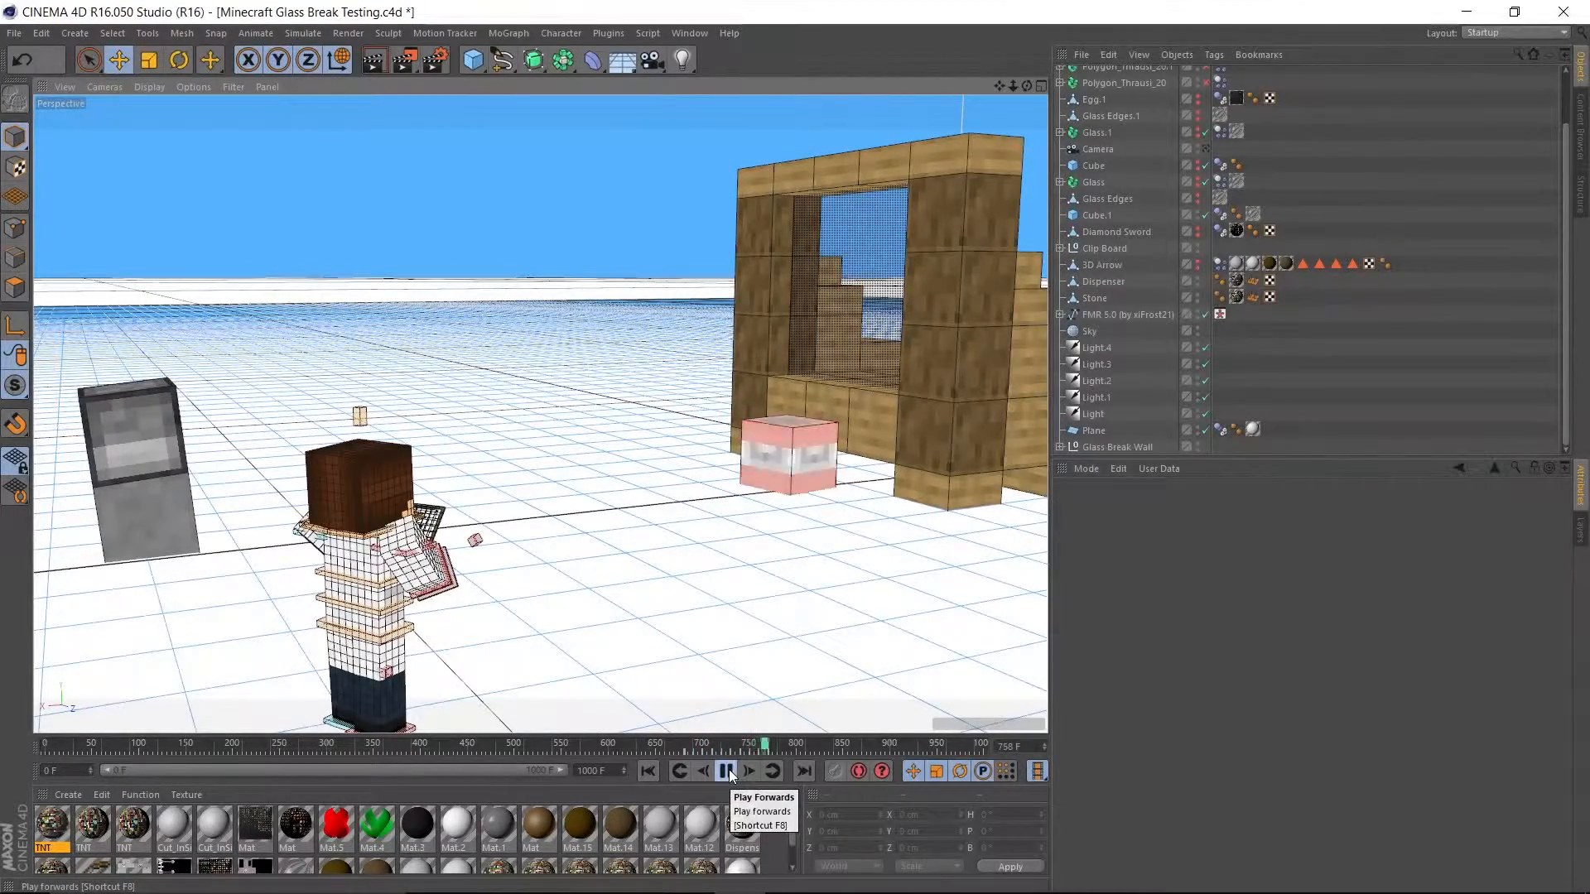
left_click_drag(716, 583, 633, 540, "alt")
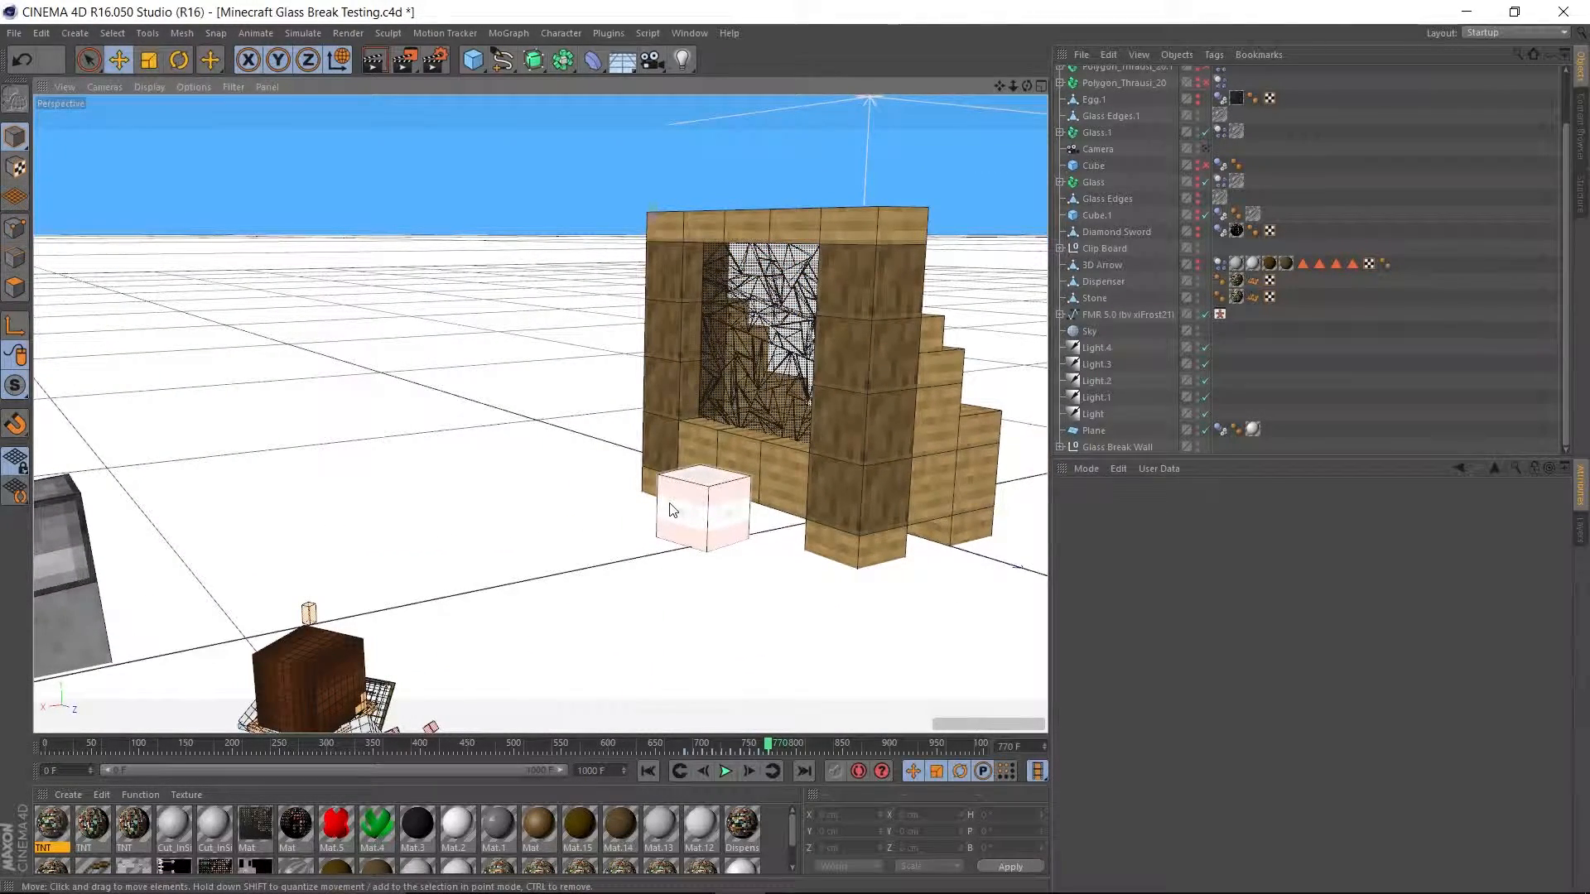
Play the glass explosion on to frame 790, and continue to frame 824 viewed from behind the window.
left_click(728, 771)
left_click(728, 771)
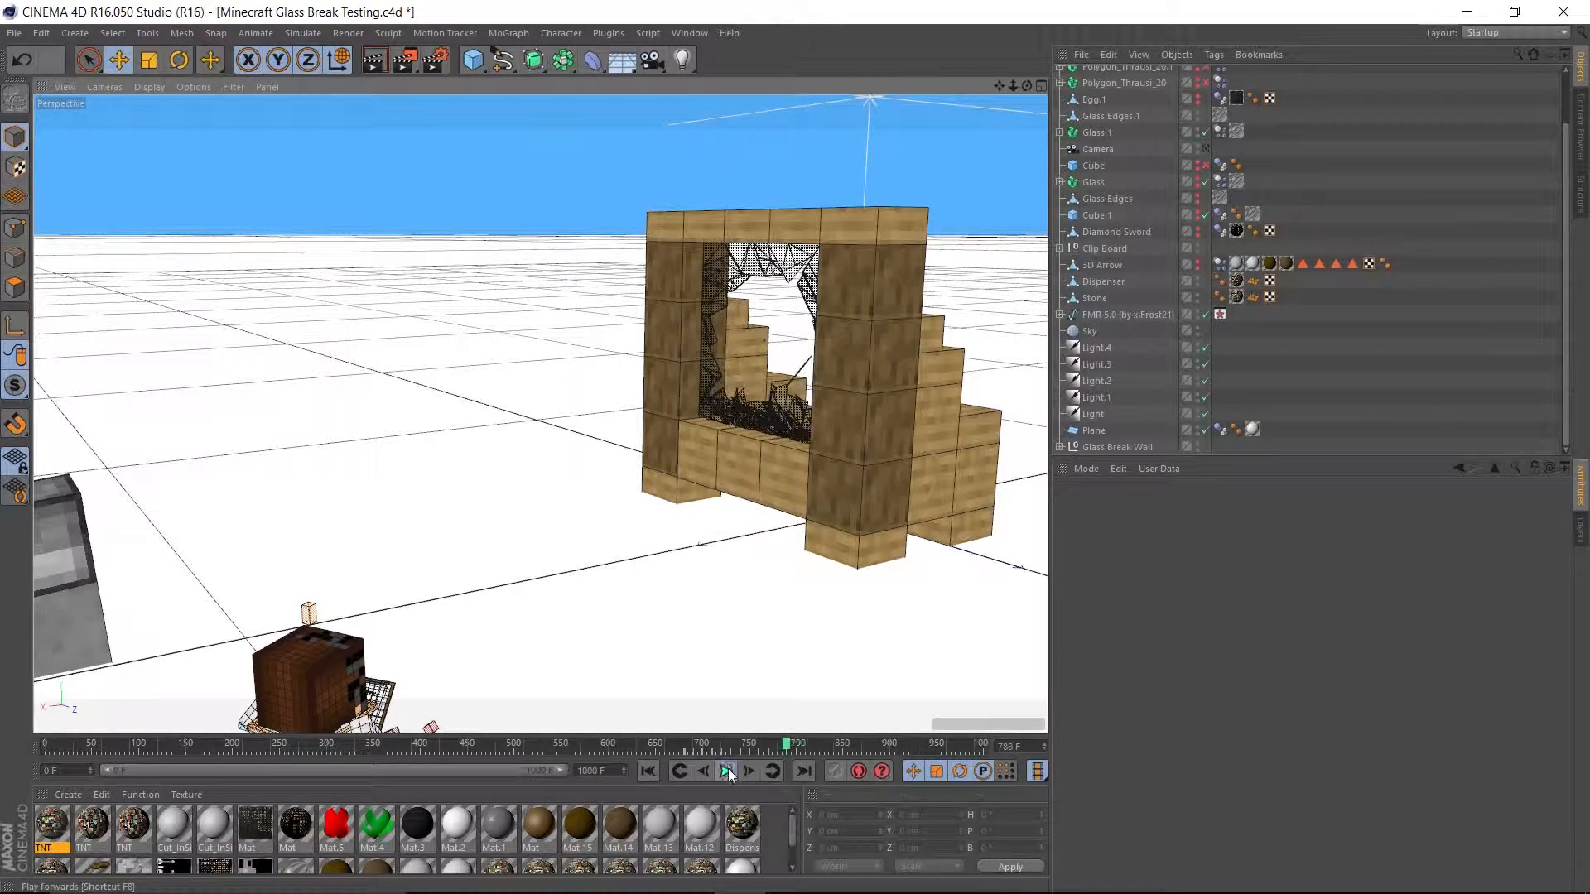
left_click_drag(662, 617, 546, 580, "alt")
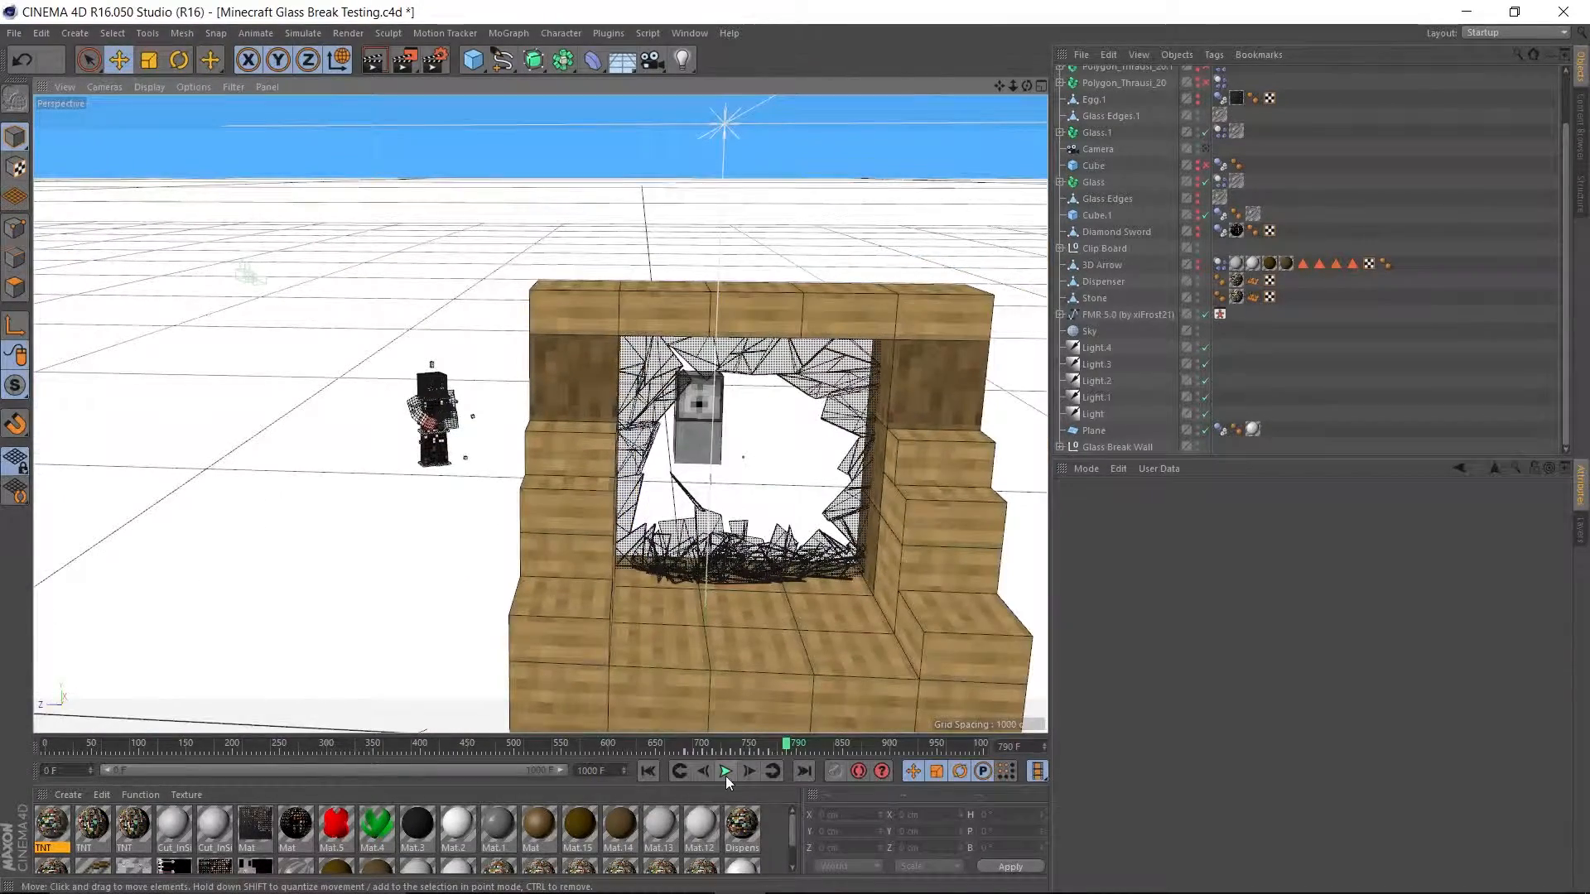
left_click(723, 772)
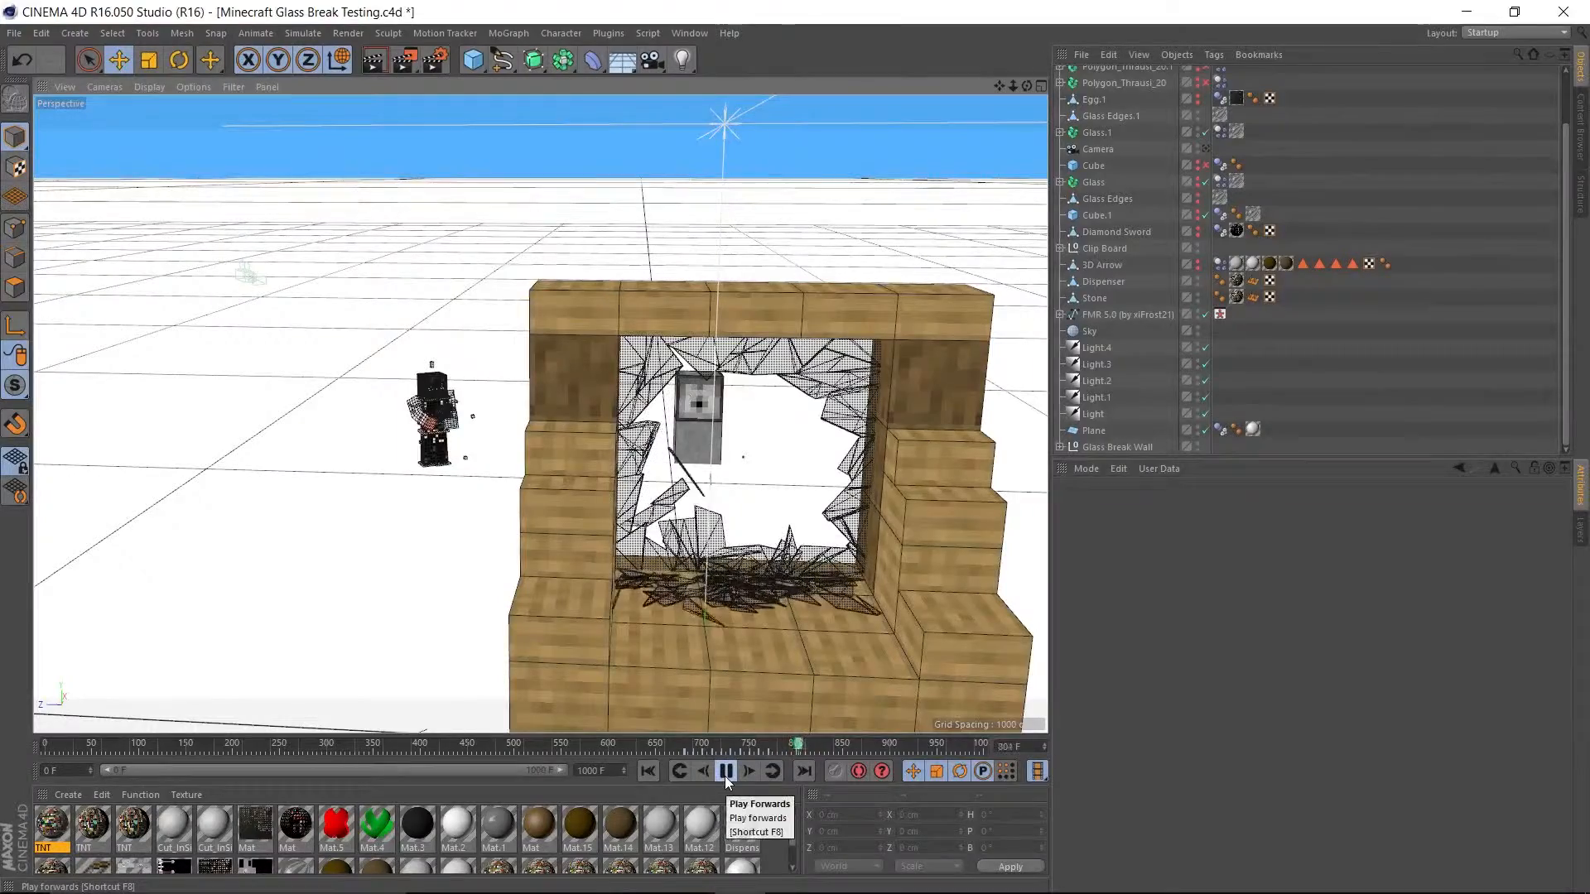
left_click(723, 775)
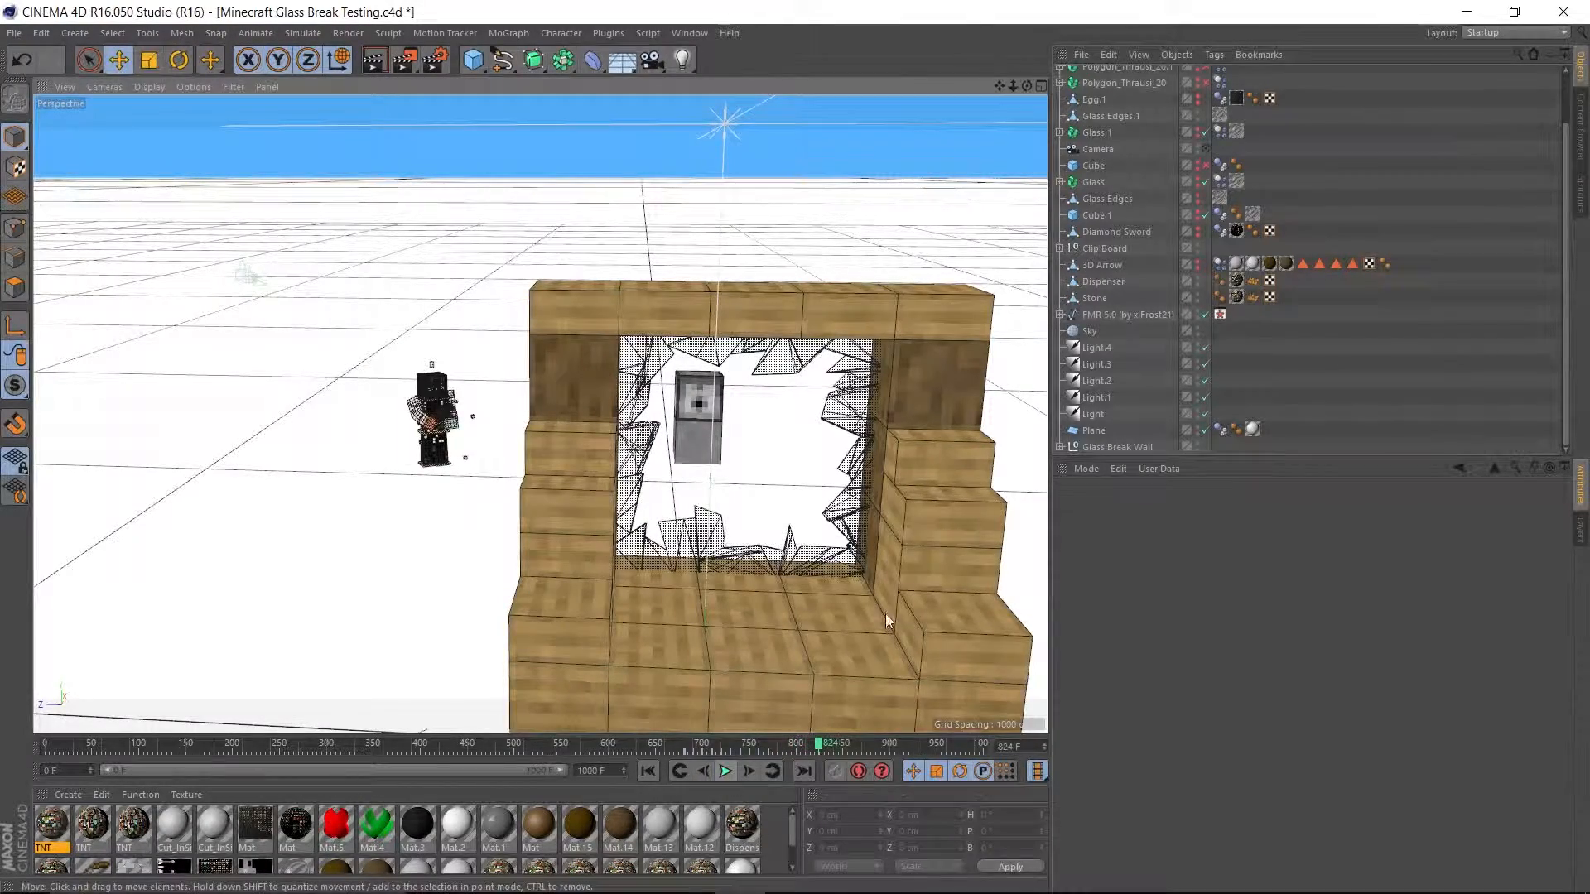
Inspect the character and the dispenser from the front and from behind.
left_click_drag(329, 440, 418, 439, "alt")
scroll(597, 337, "up", 5)
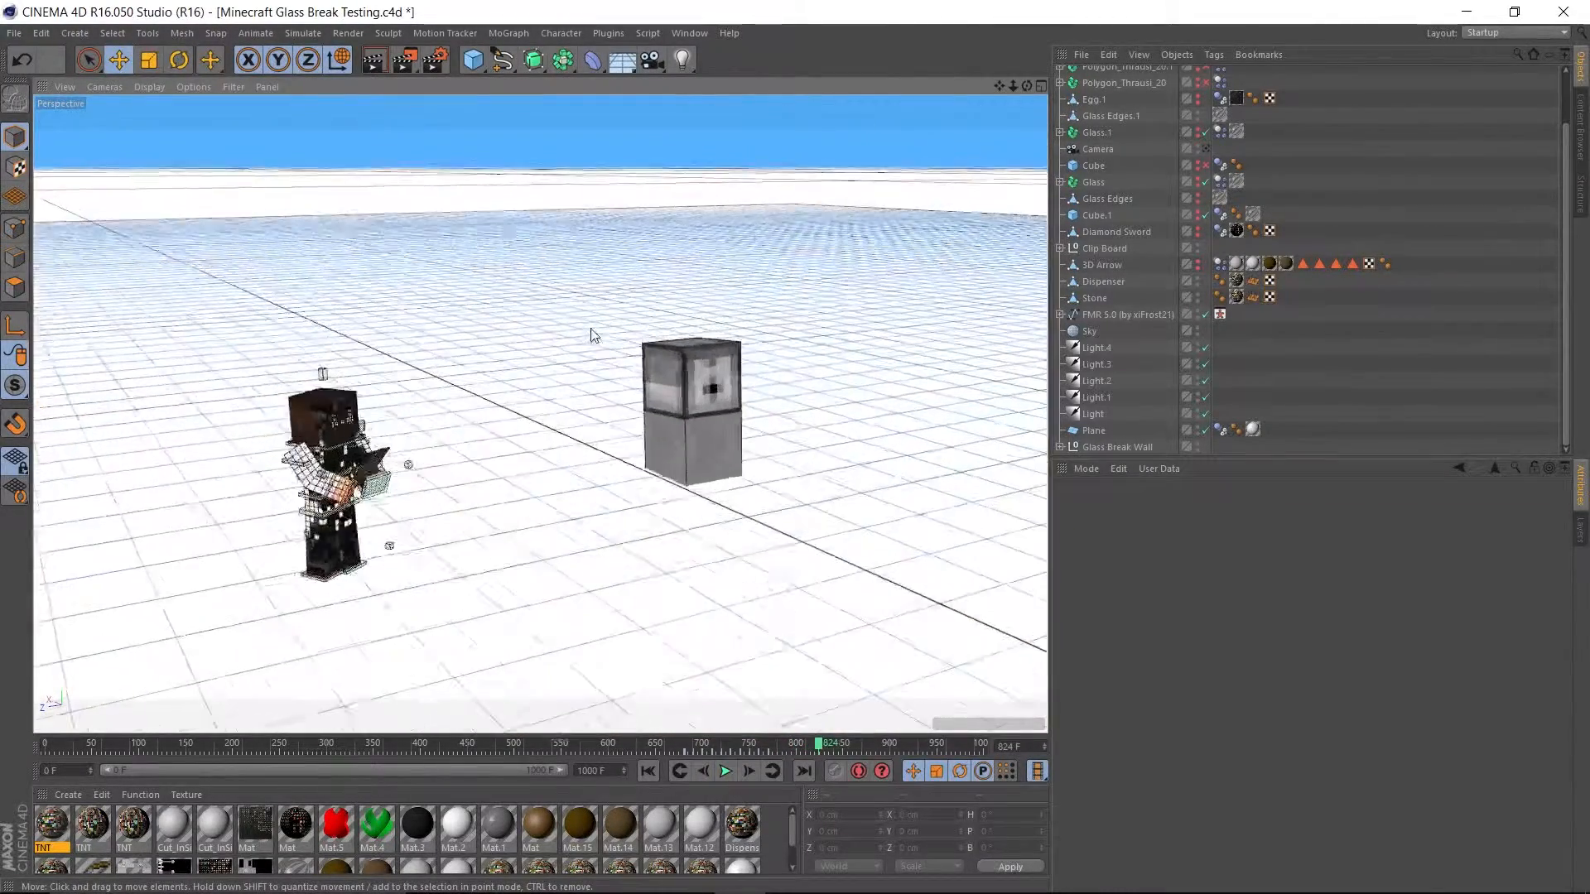
scroll(447, 480, "down", 1)
left_click_drag(474, 554, 709, 525, "alt")
middle_click_drag(688, 516, 467, 561, "alt")
left_click_drag(468, 561, 735, 374, "alt")
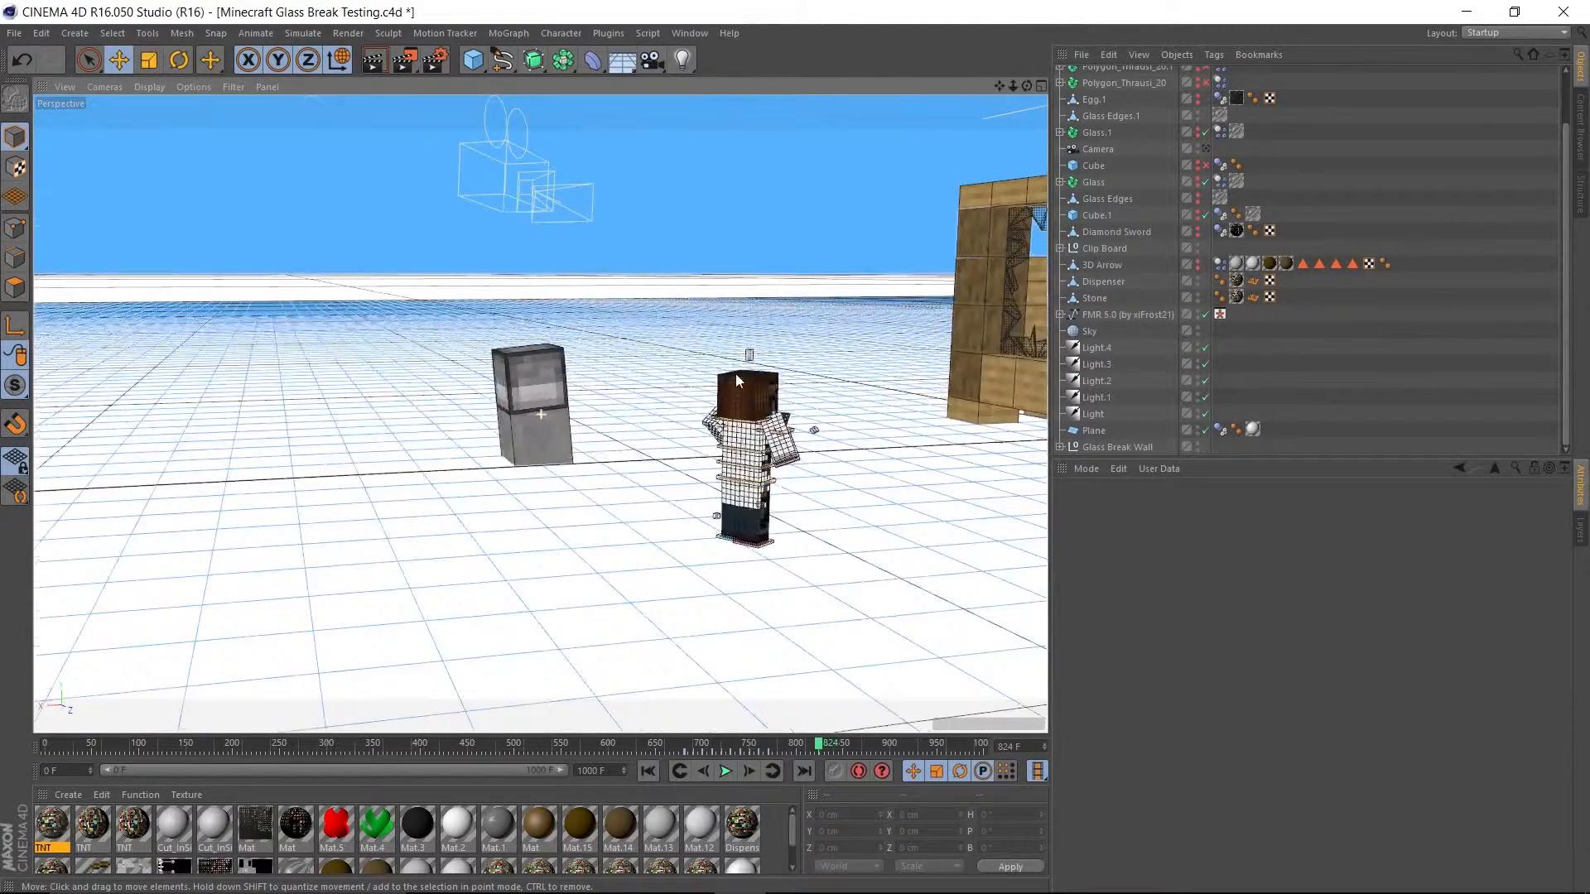
Scrub the timeline between about frames 700 and 800 to check the character's motion, and return to frame 660.
left_click(707, 744)
left_click_drag(564, 677, 802, 753, "alt")
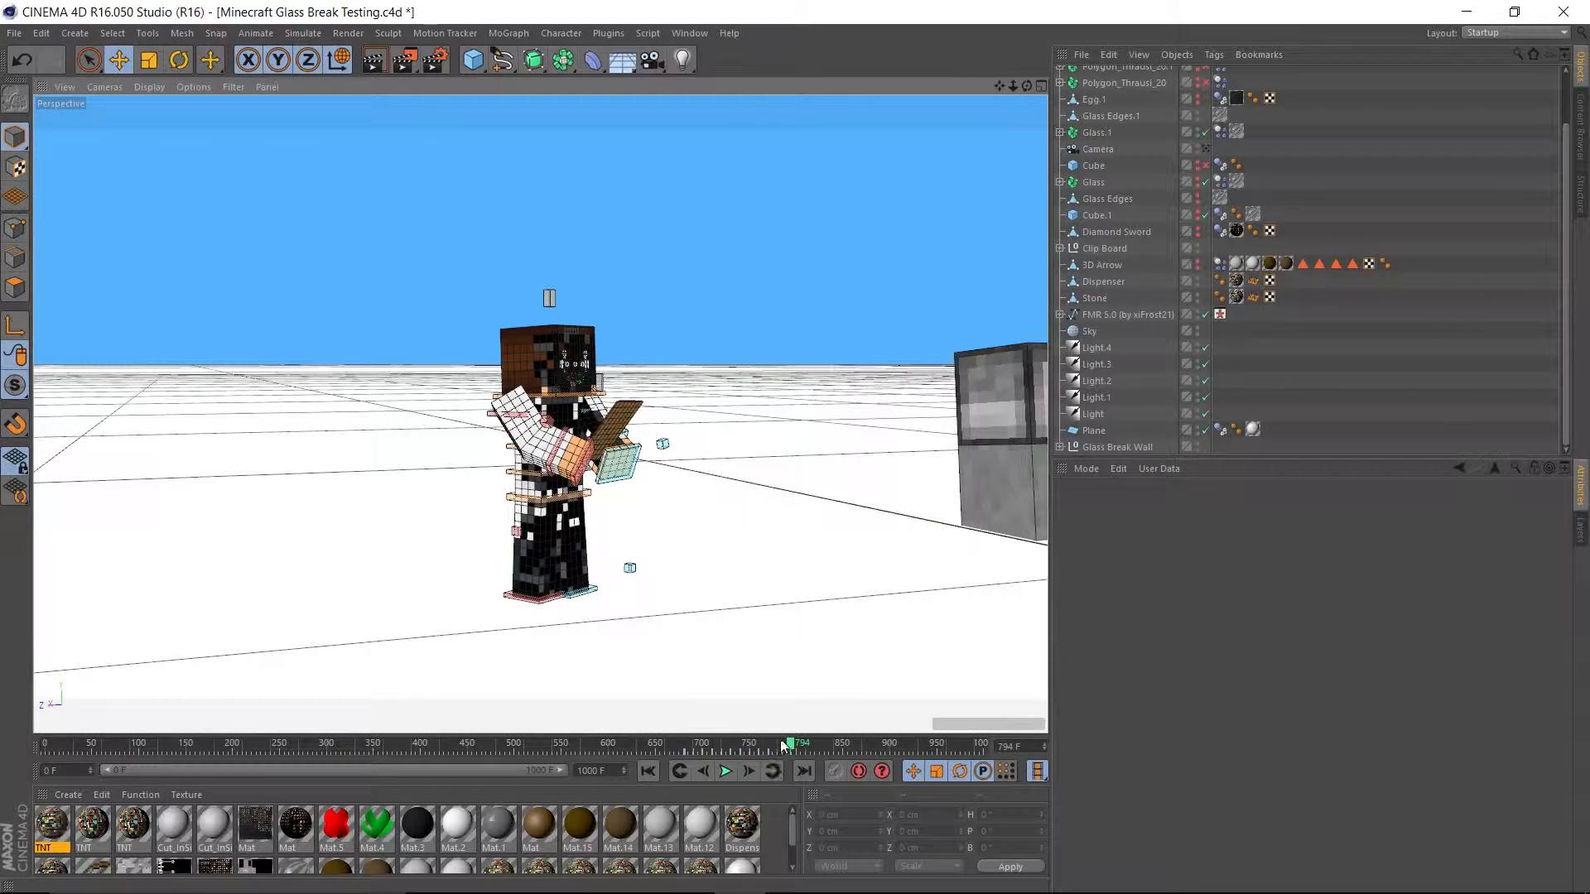
left_click_drag(790, 748, 665, 750)
left_click_drag(621, 532, 550, 554, "alt")
scroll(1131, 306, "up", 2)
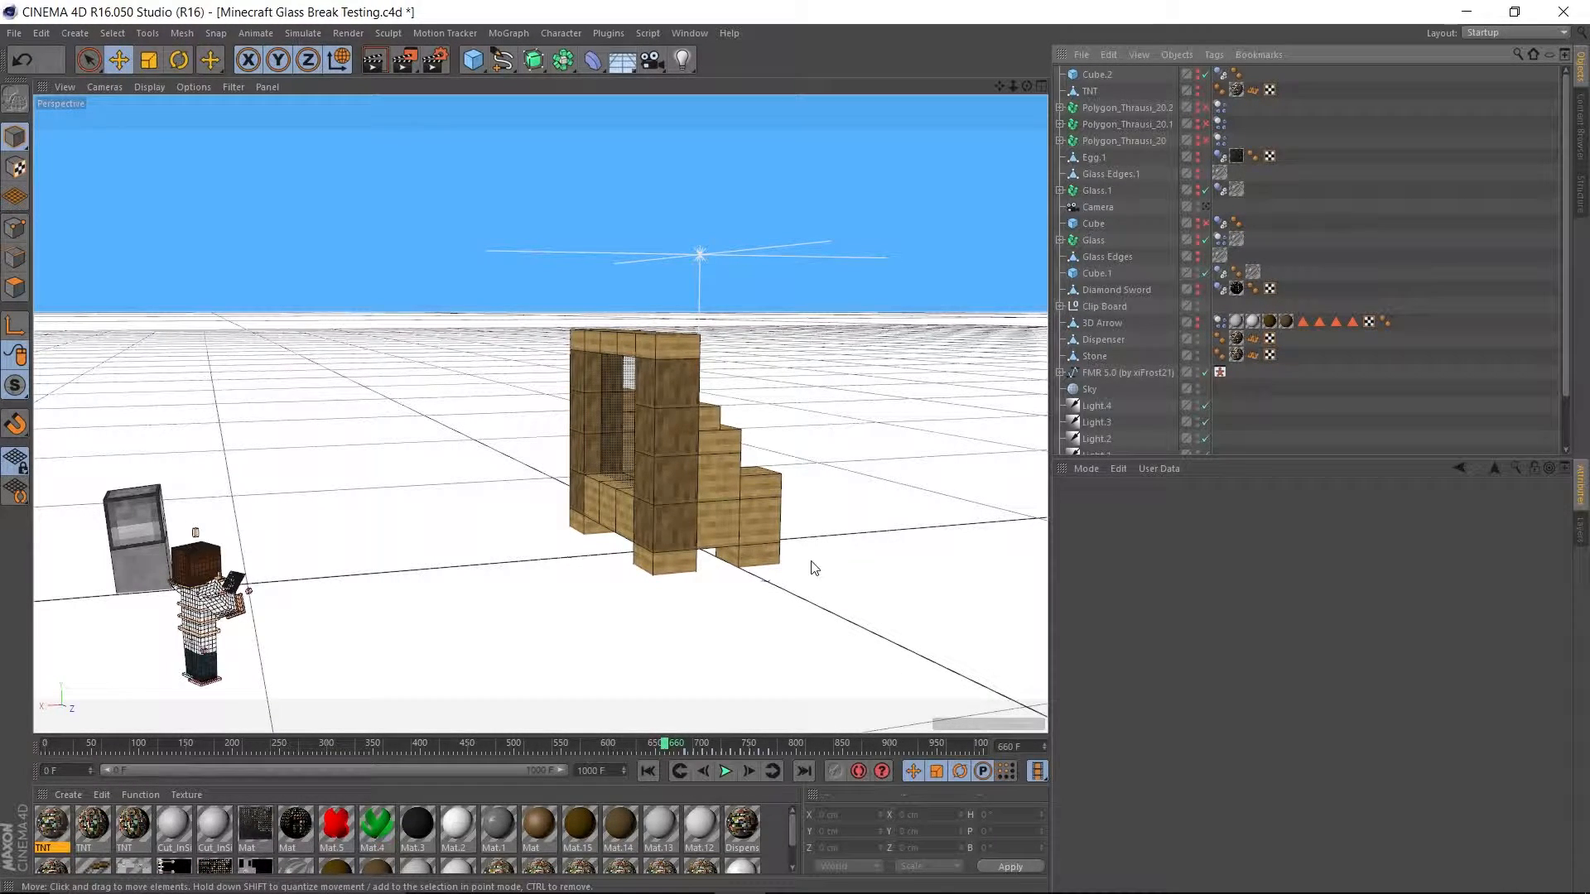
Examine the wooden window frame and its intact glass pane from the back, side and front at frame 660.
left_click_drag(814, 567, 519, 623, "alt")
scroll(440, 560, "up", 6)
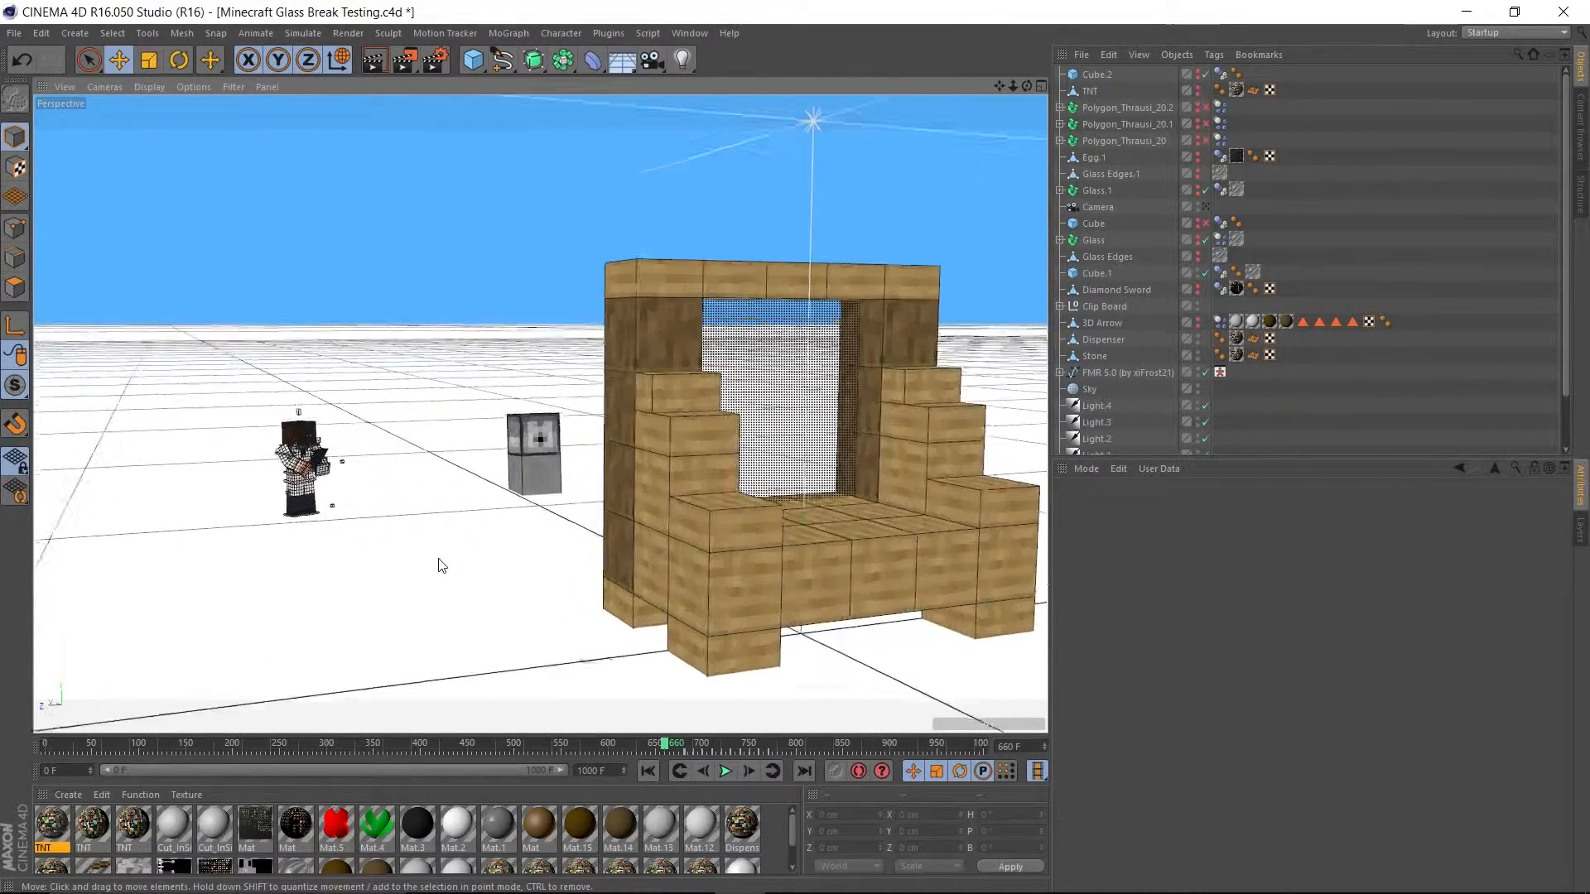
left_click_drag(538, 337, 182, 299, "alt")
scroll(803, 484, "up", 3)
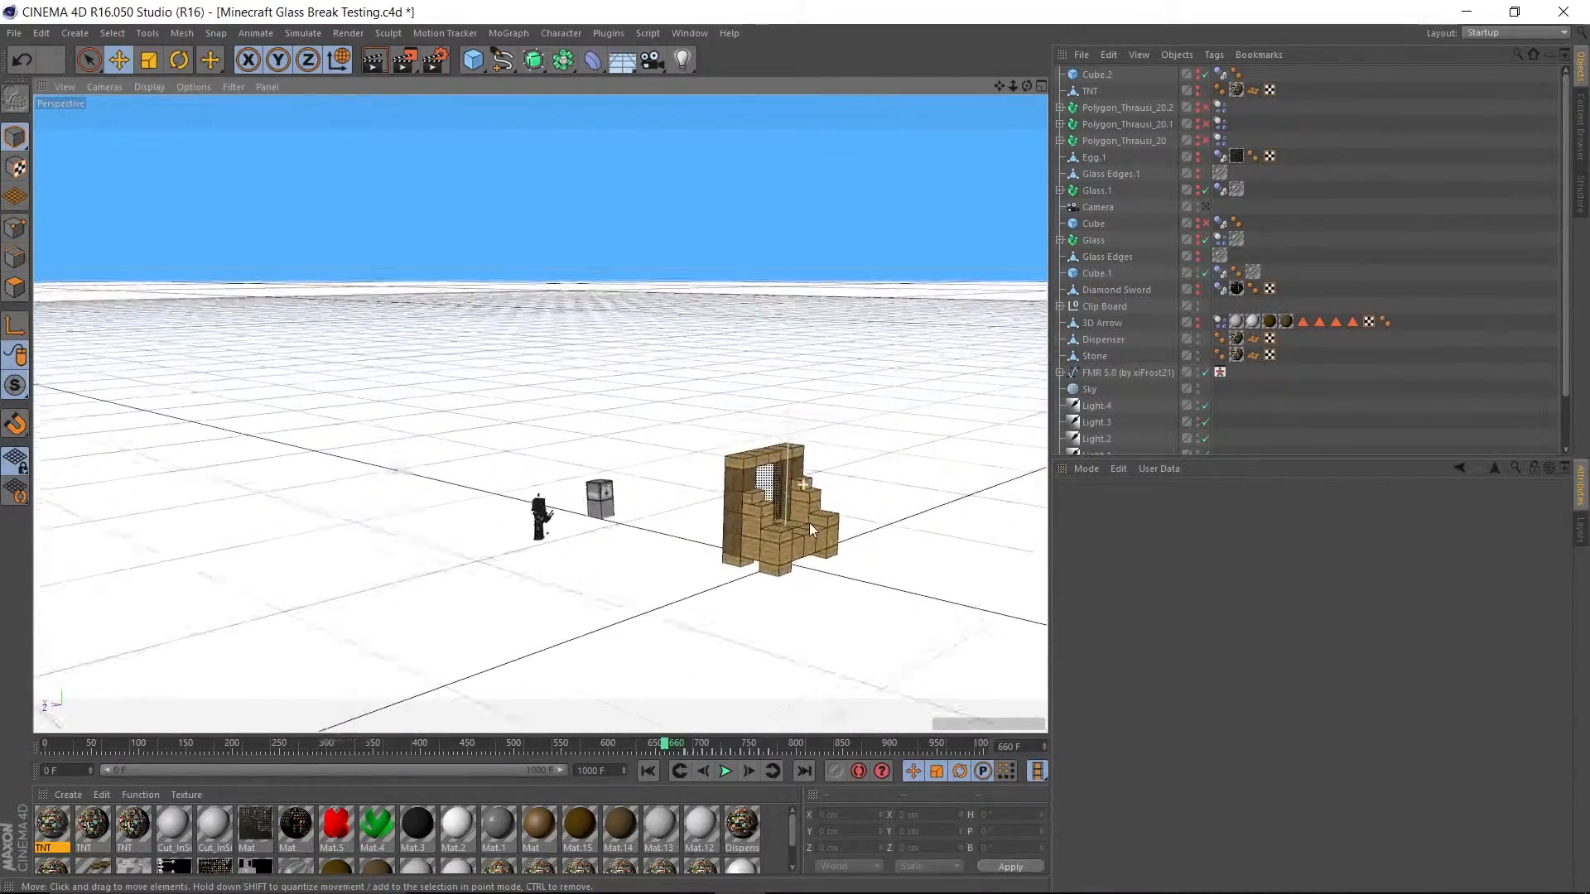
scroll(797, 485, "up", 6)
scroll(720, 495, "down", 4)
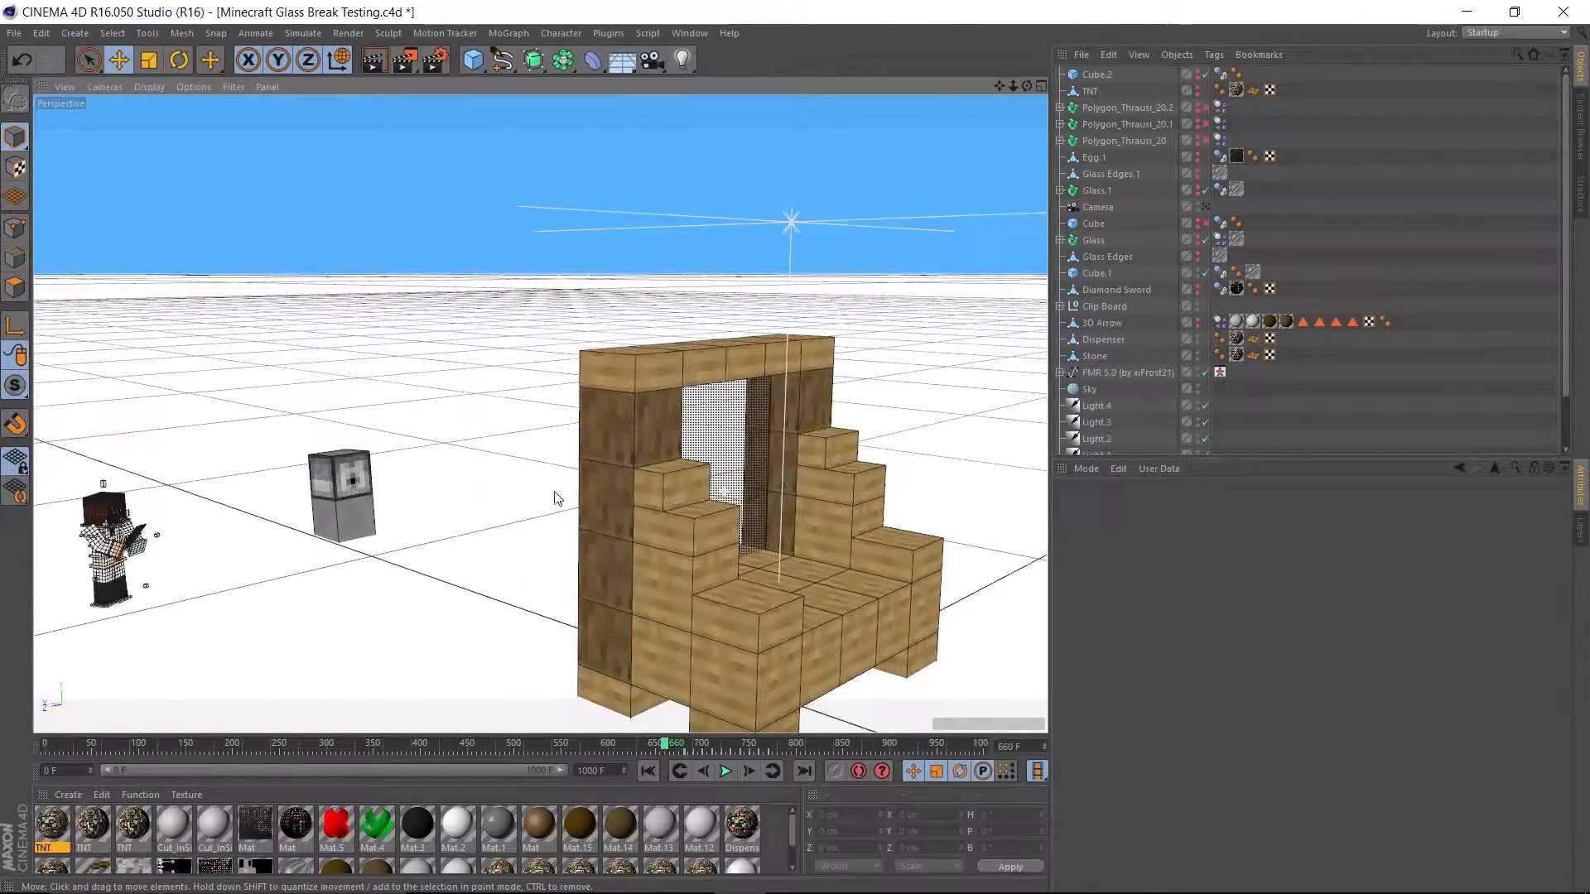
left_click_drag(557, 497, 751, 502, "alt")
left_click_drag(861, 497, 652, 499, "alt")
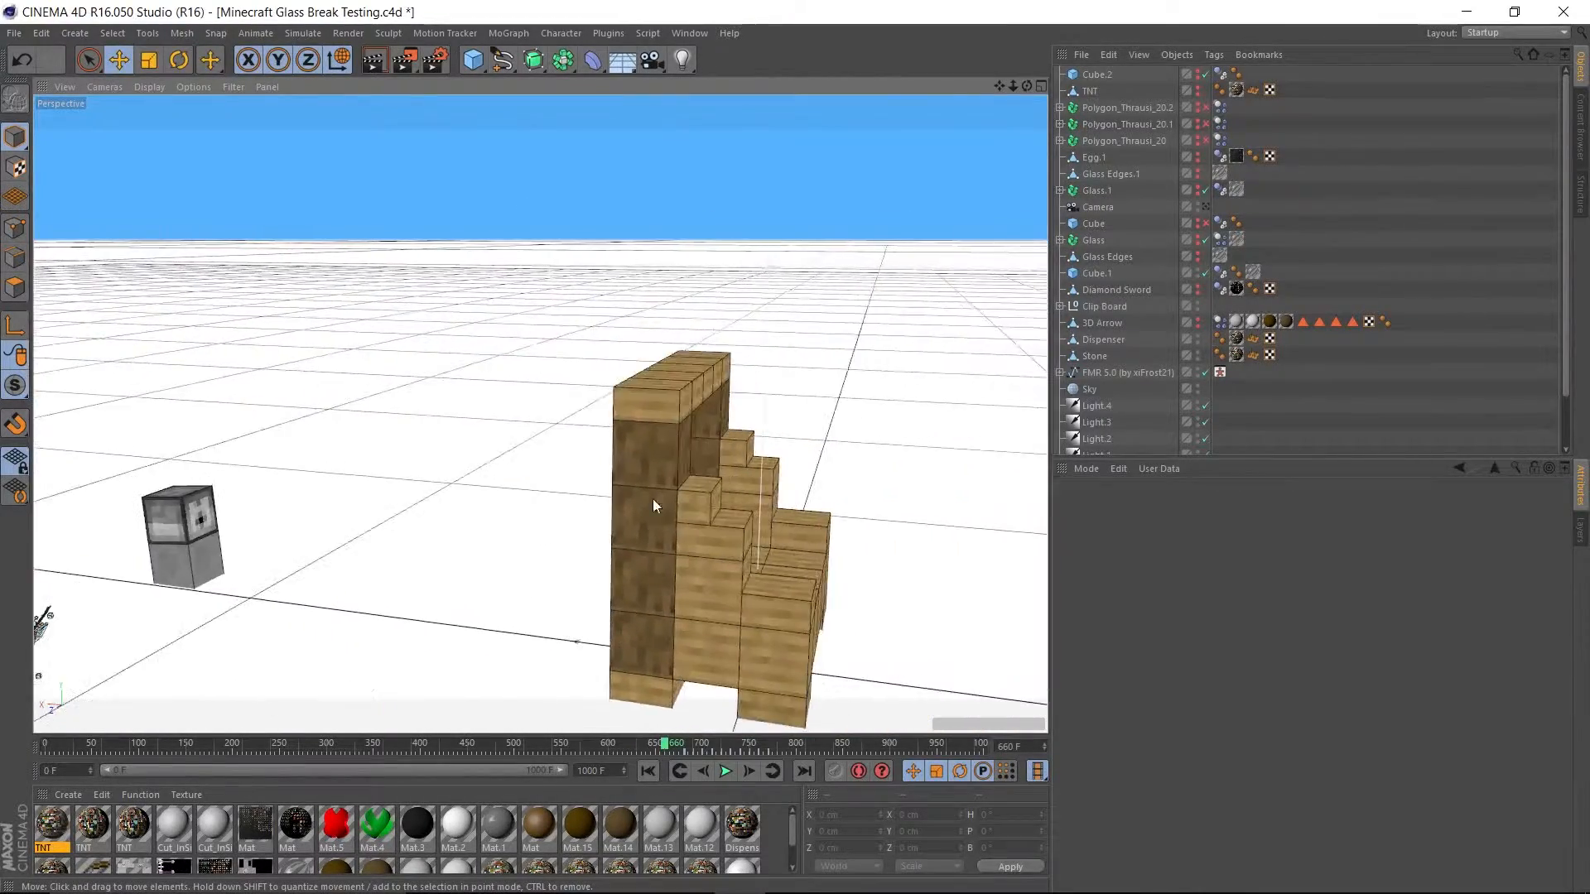
scroll(713, 483, "up", 5)
scroll(684, 490, "down", 4)
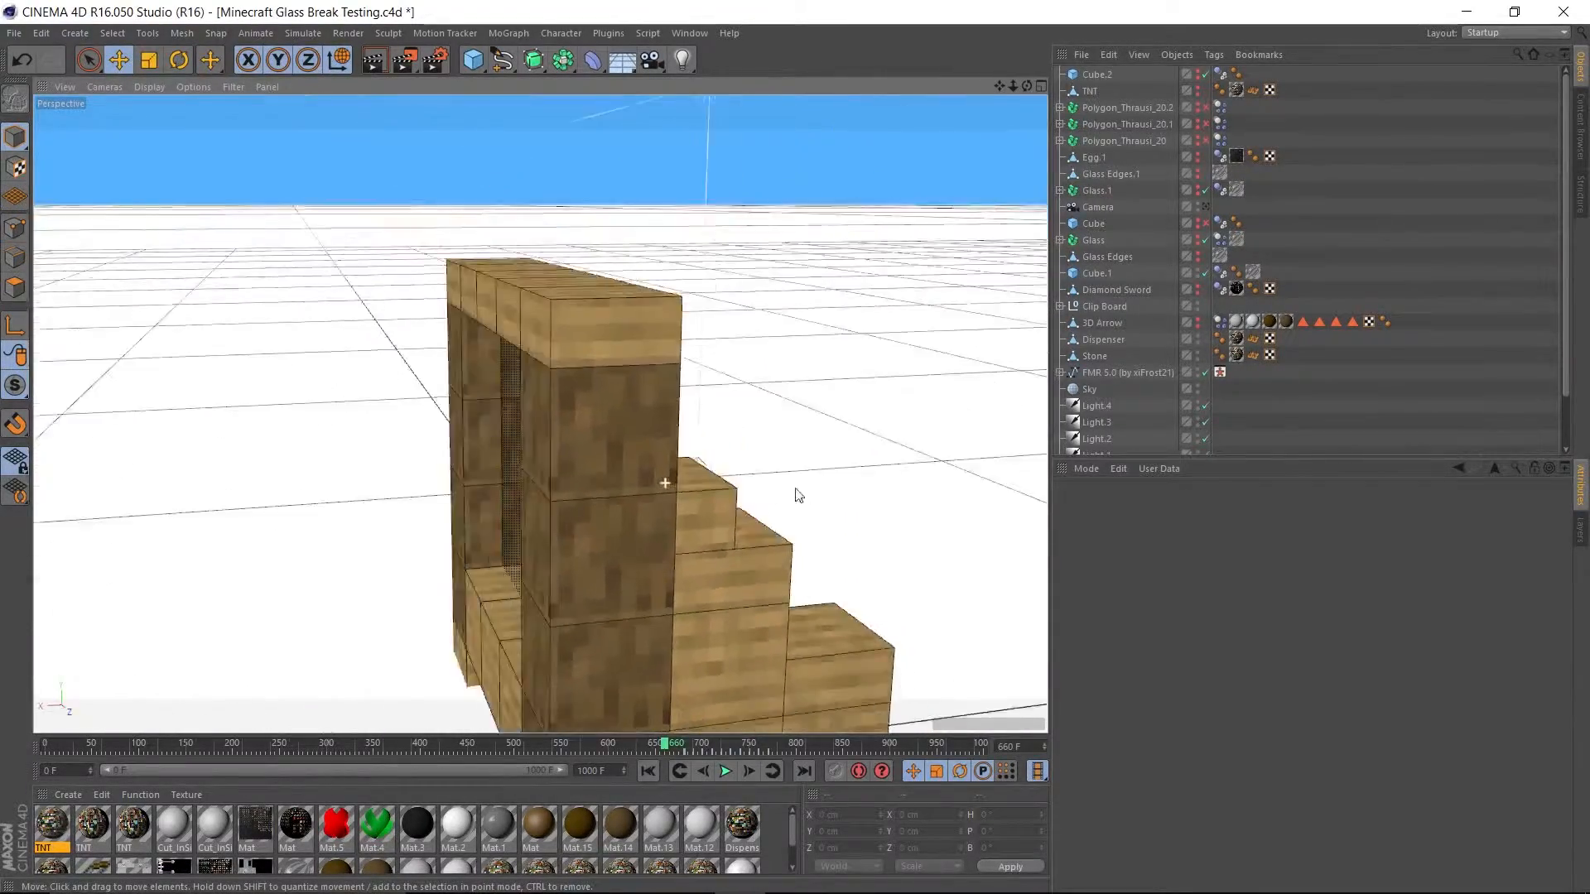
left_click_drag(794, 490, 1011, 390, "alt")
scroll(998, 388, "up", 4)
right_click_drag(913, 407, 816, 589, "alt")
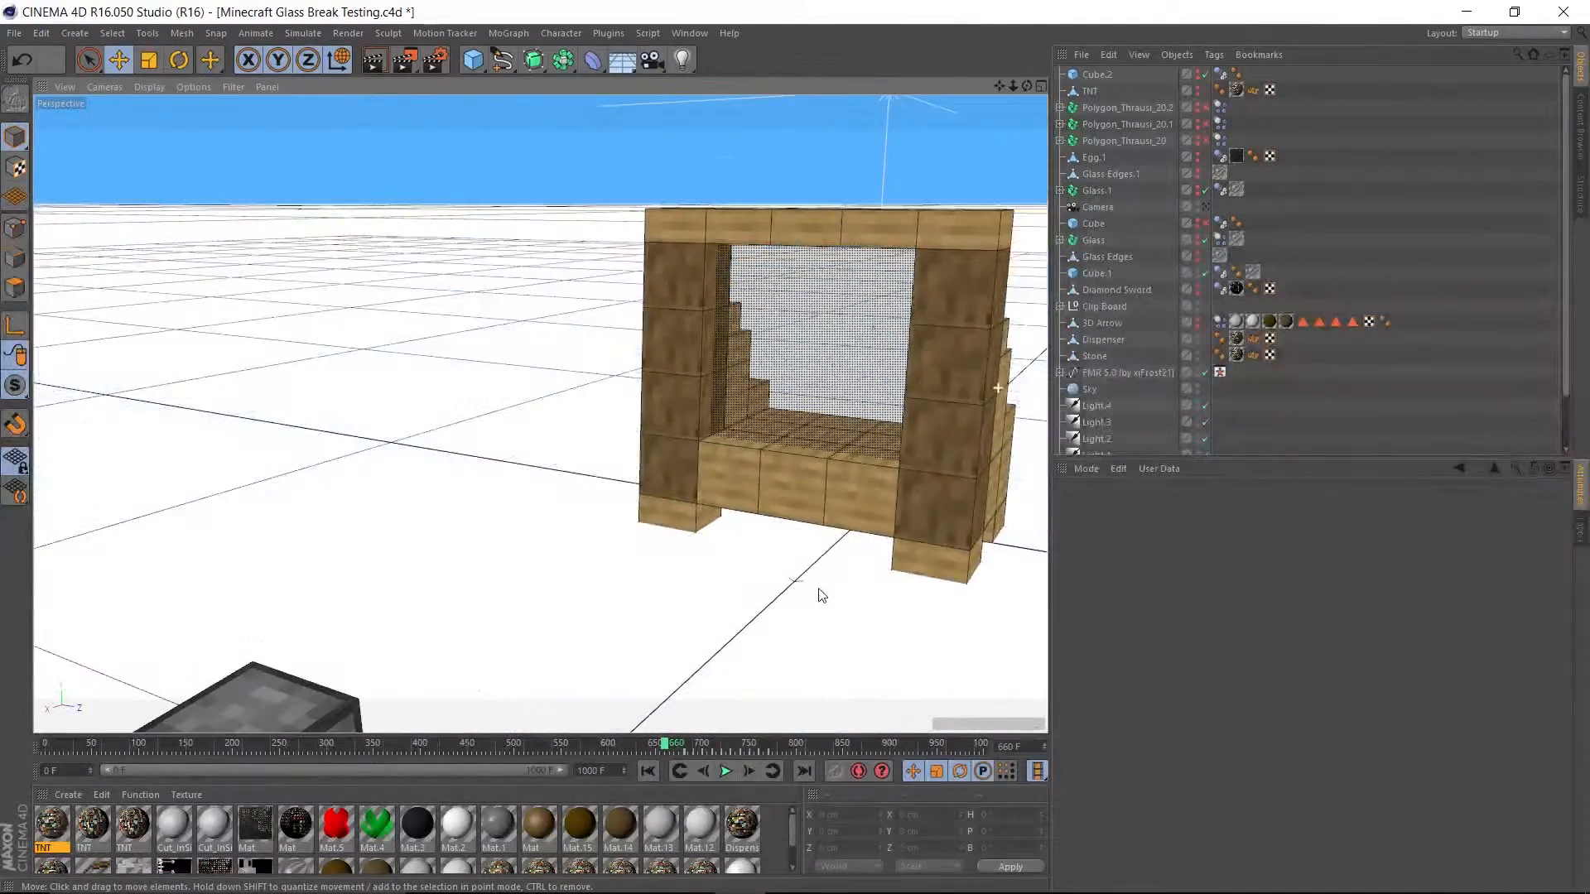
left_click_drag(816, 588, 763, 588, "alt")
Scrub to the TNT at frame 763, replay the glass shattering, and scrub through the timeline to frame 872.
left_click_drag(662, 745, 762, 770)
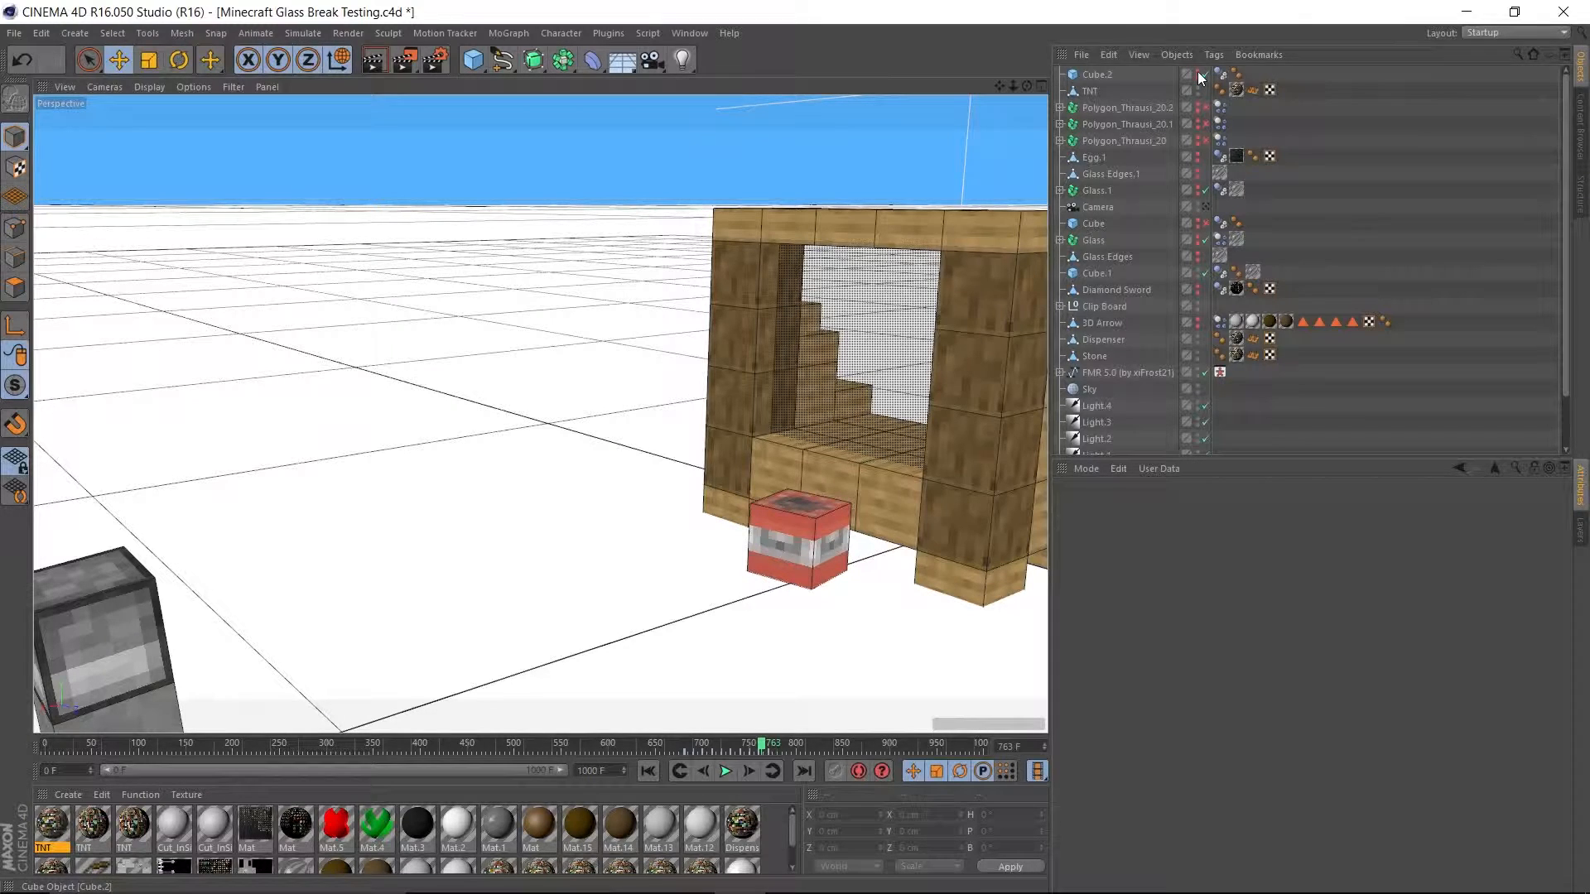
left_click_drag(758, 746, 769, 743)
left_click(725, 771)
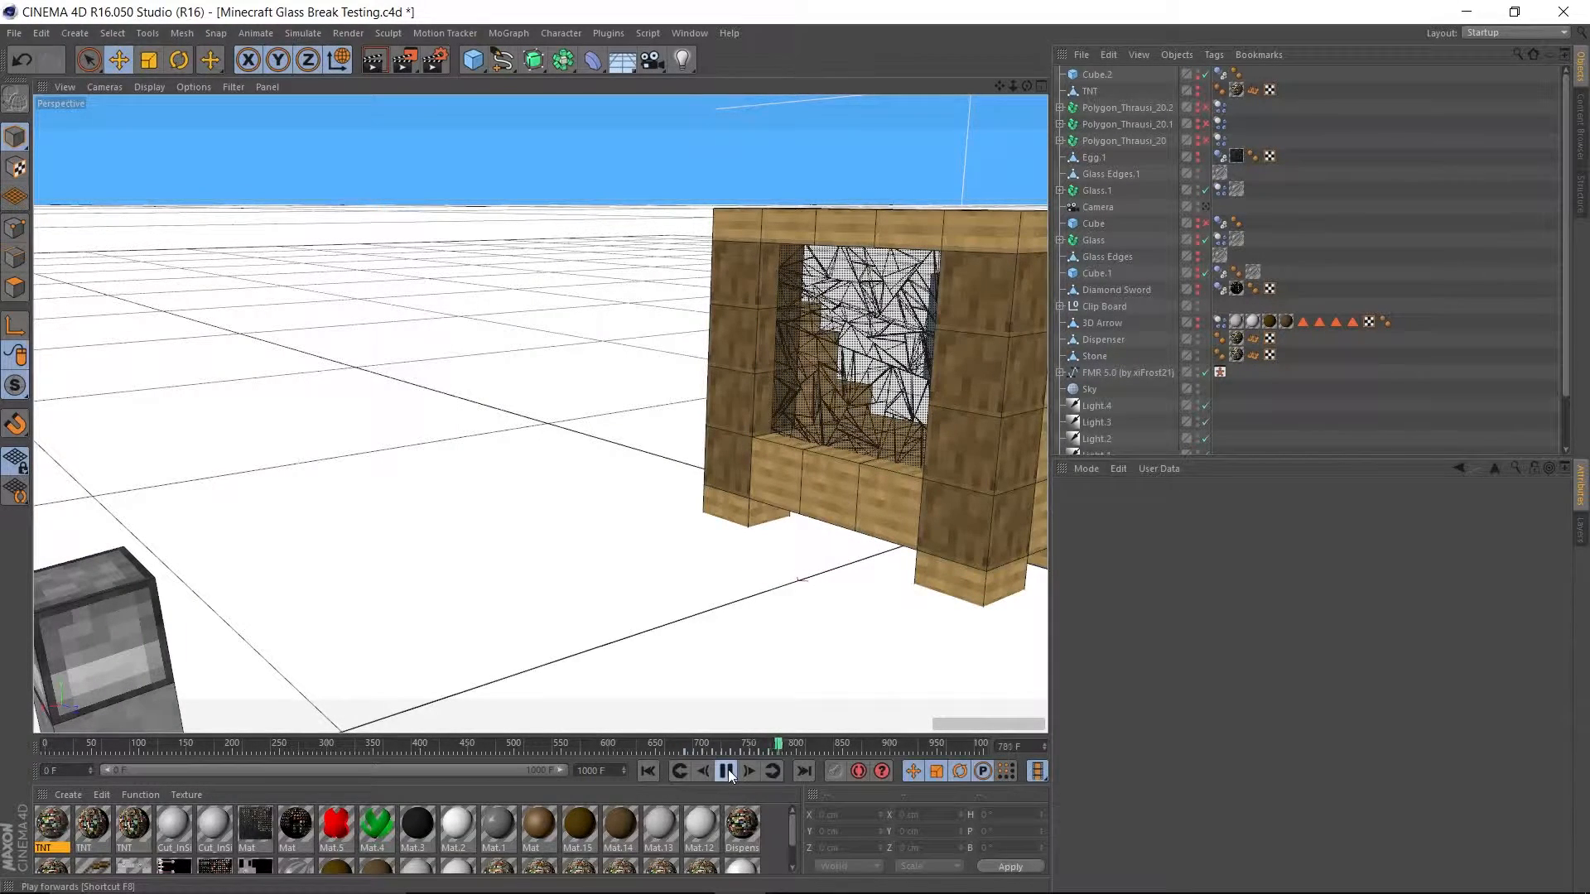
left_click(728, 771)
left_click_drag(787, 747, 46, 745)
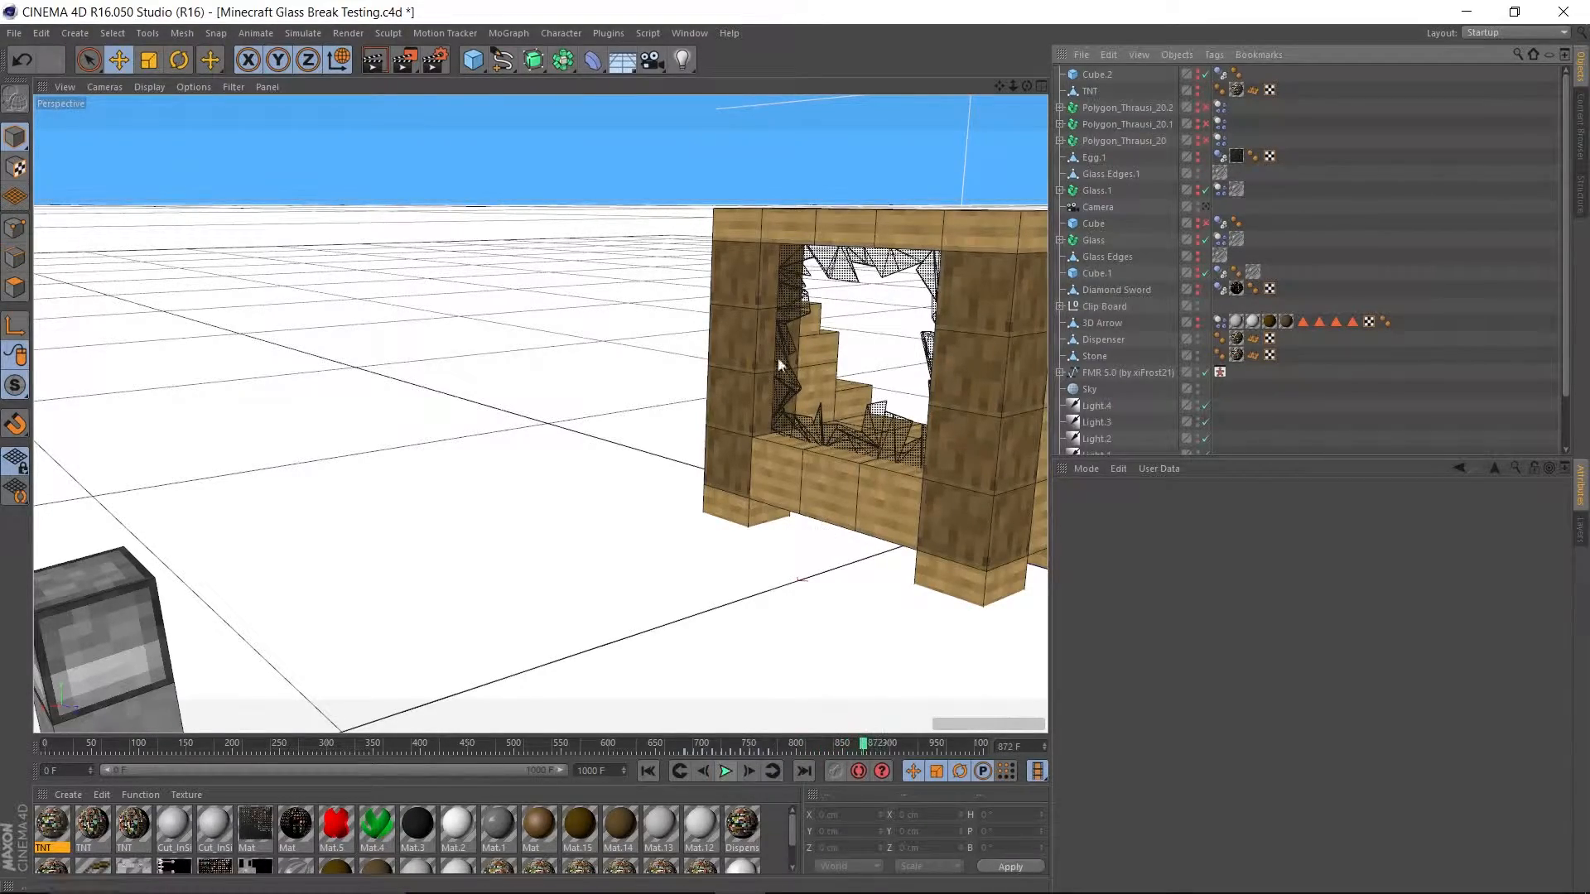
Inspect the broken window from behind and the character beside the dispenser at frame 872.
left_click_drag(579, 443, 309, 455, "alt")
middle_click_drag(450, 433, 708, 550, "alt")
scroll(382, 417, "up", 4)
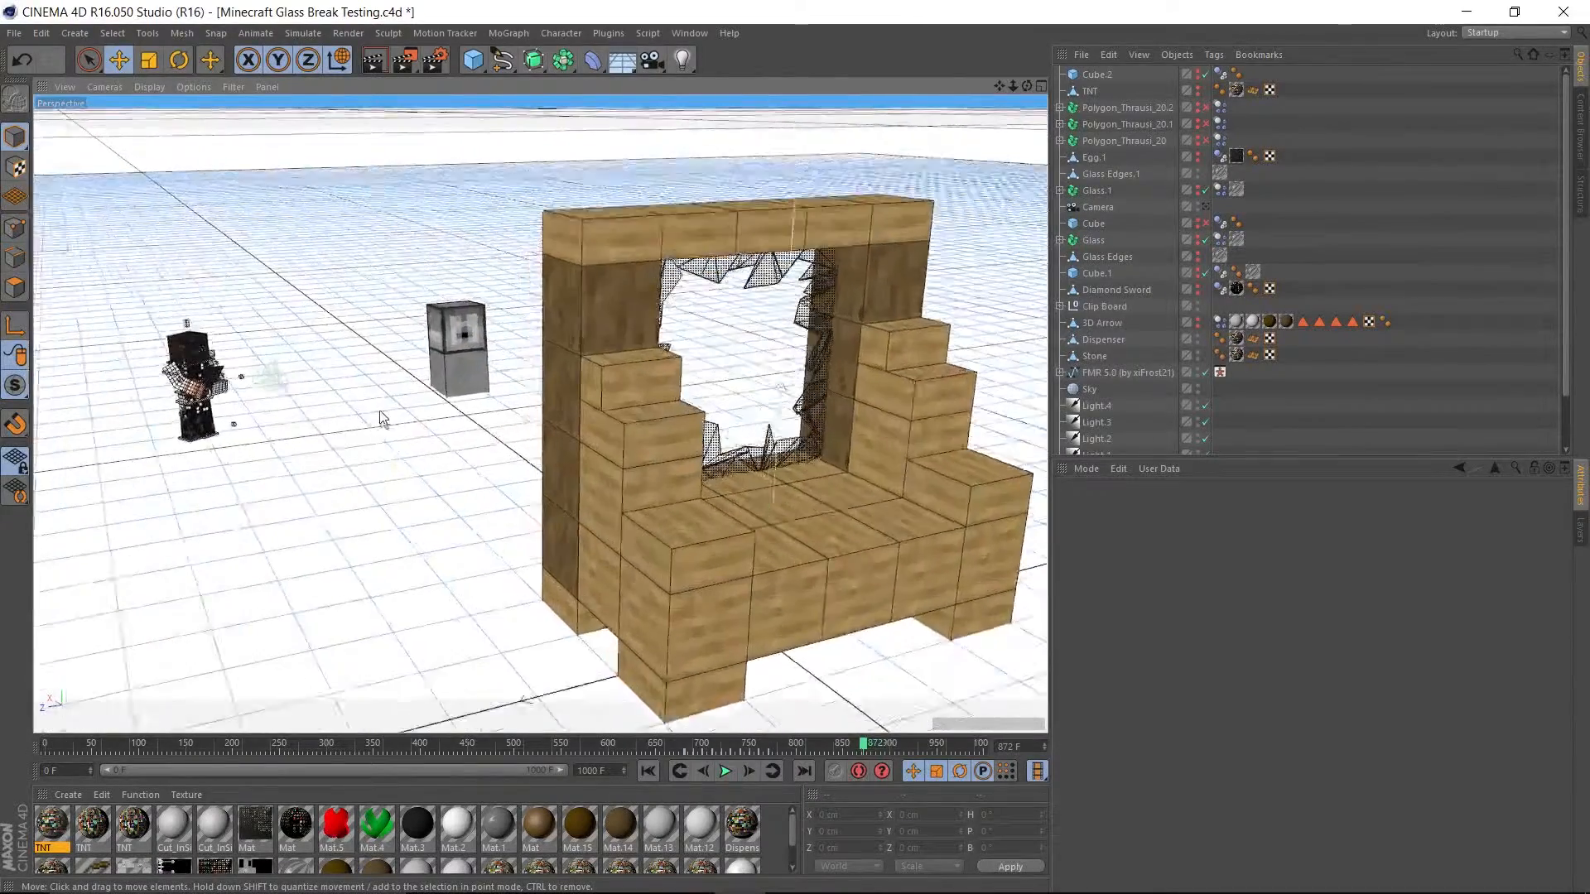
scroll(381, 415, "up", 4)
left_click_drag(308, 392, 531, 388, "alt")
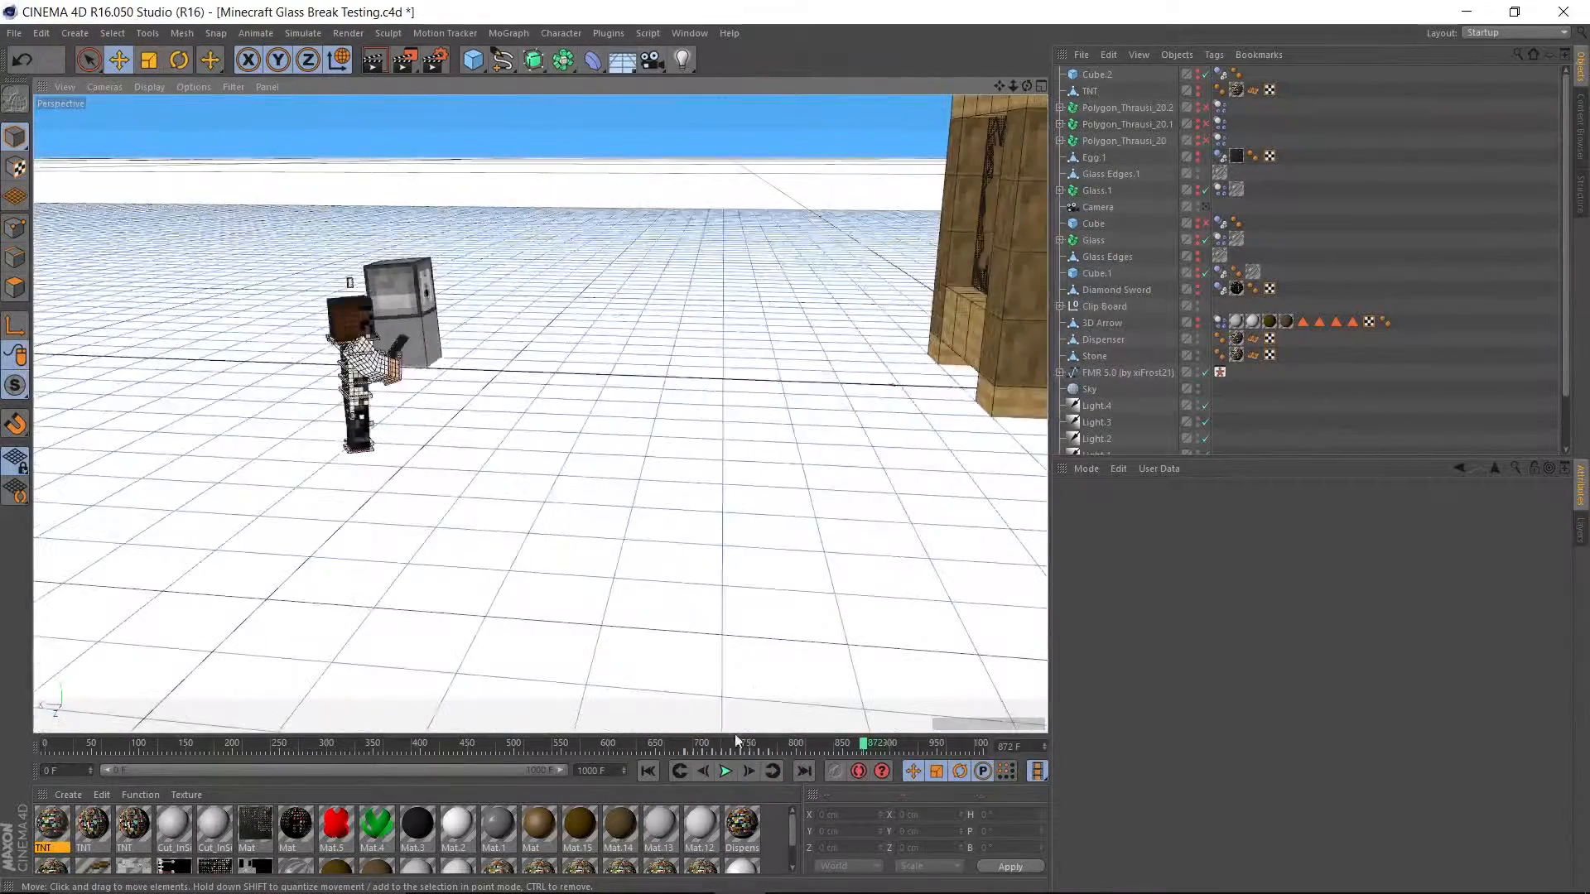
Return the animation to the first frame and view the whole scene from behind the character.
left_click(648, 771)
scroll(525, 533, "up", 5)
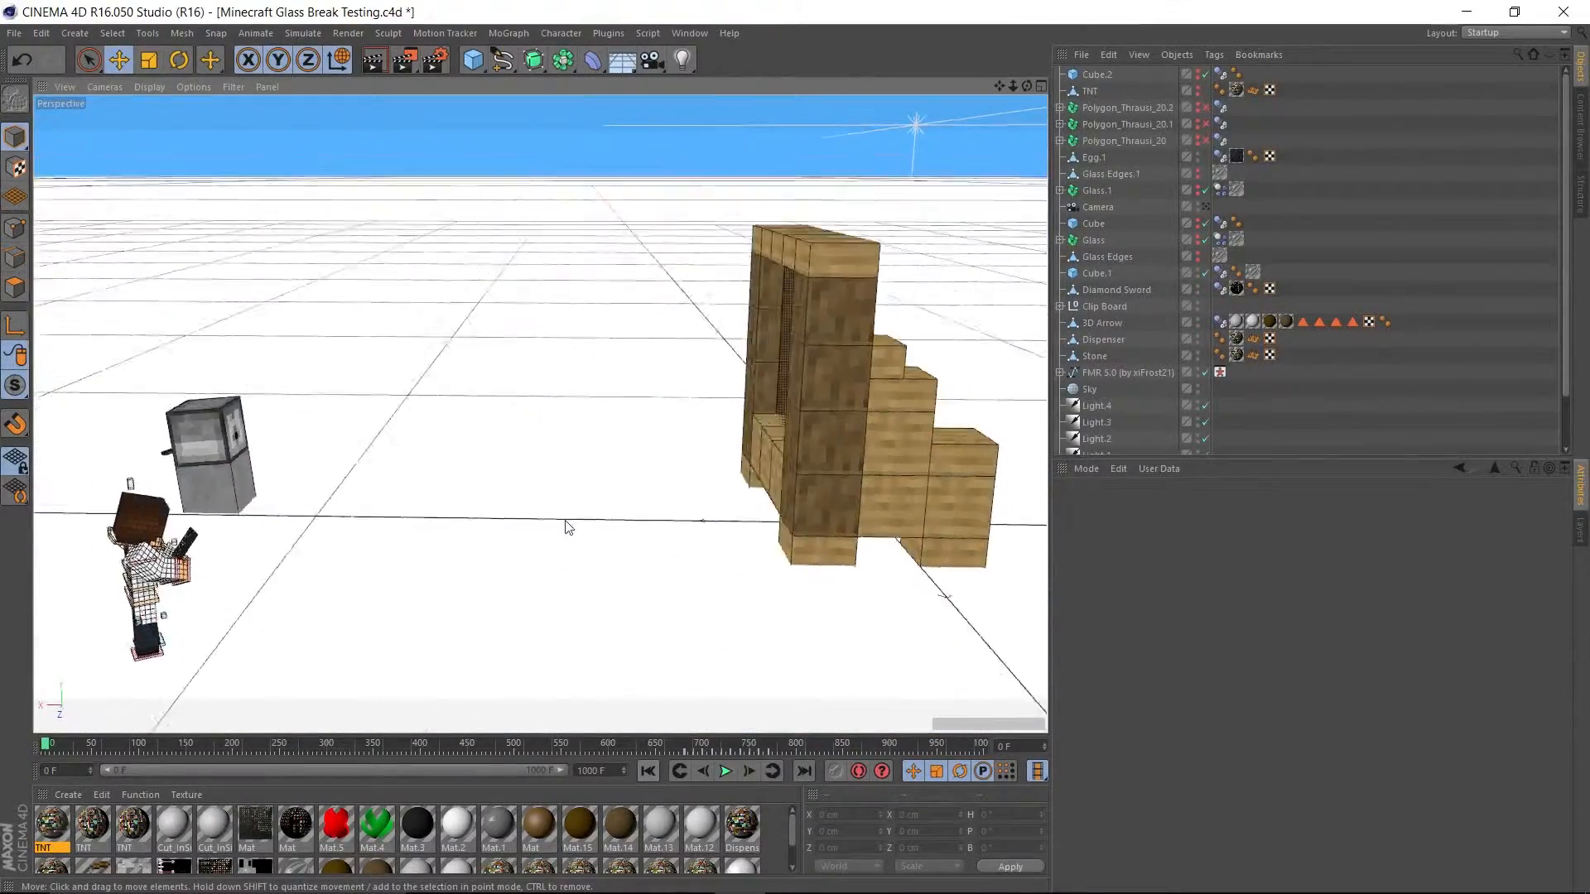
left_click_drag(568, 527, 701, 505, "alt")
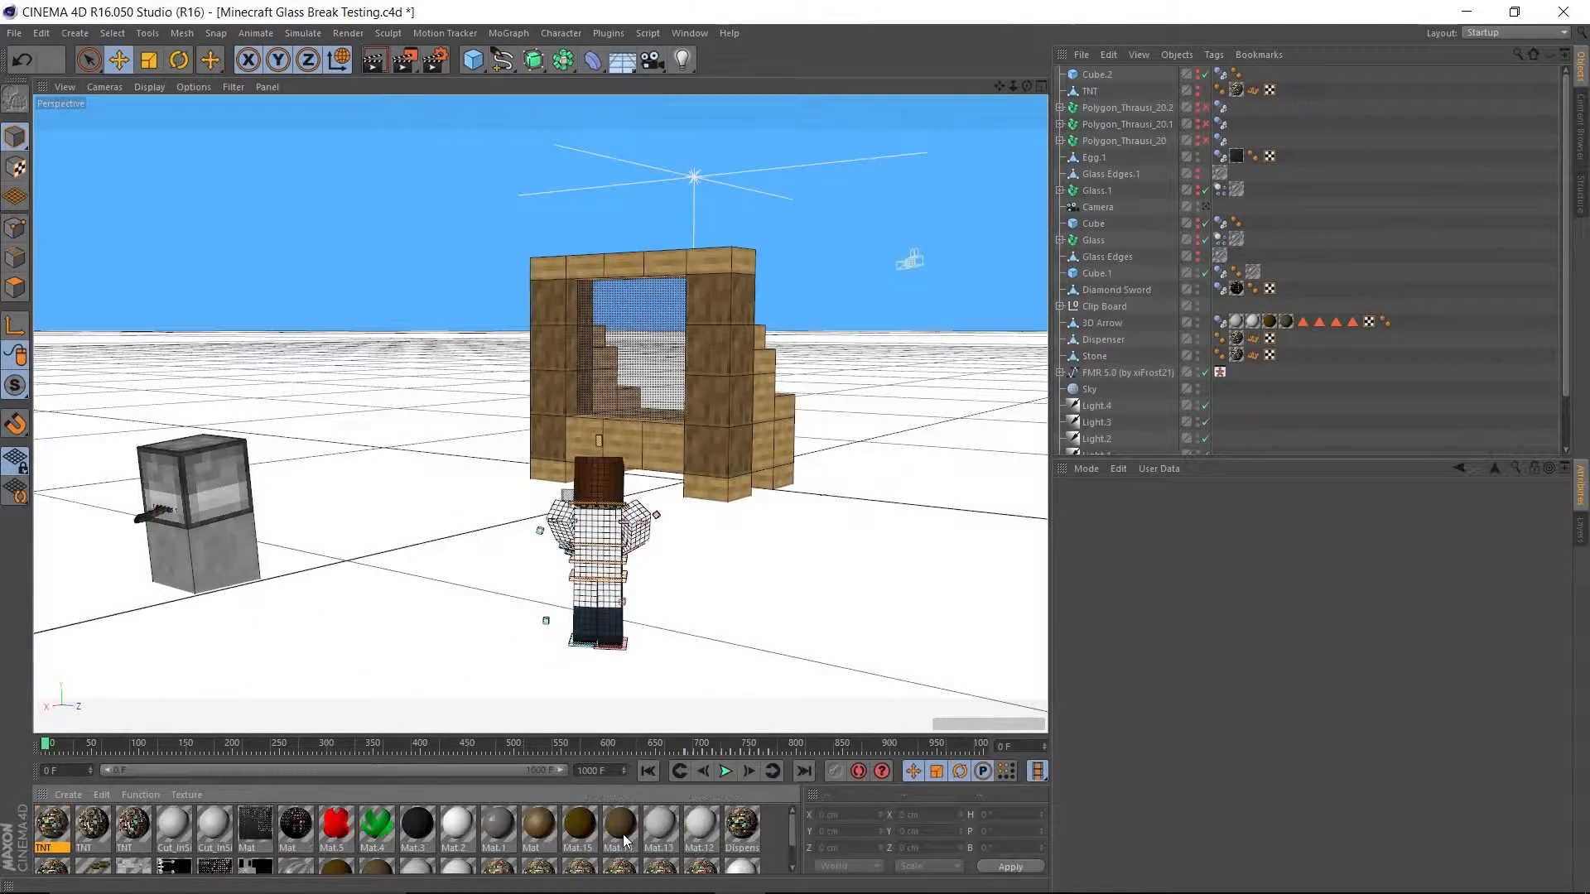
Inspect the side of the window frame and the dispenser up close, briefly play the animation, and return it to the first frame.
left_click_drag(752, 500, 628, 519, "alt")
scroll(627, 519, "up", 6)
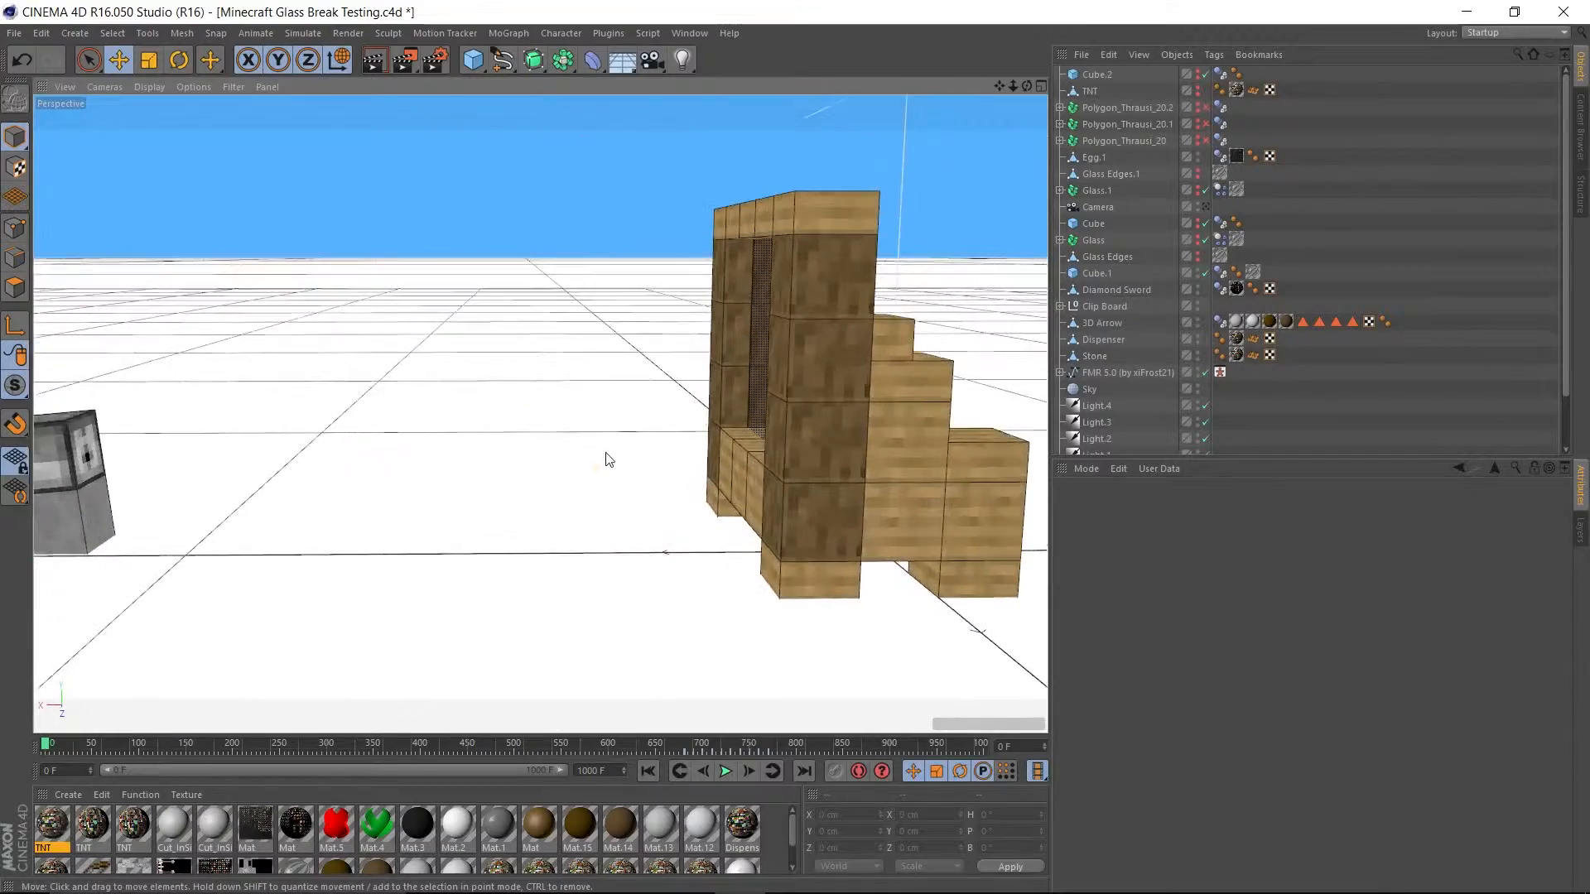
left_click_drag(613, 458, 214, 493, "alt")
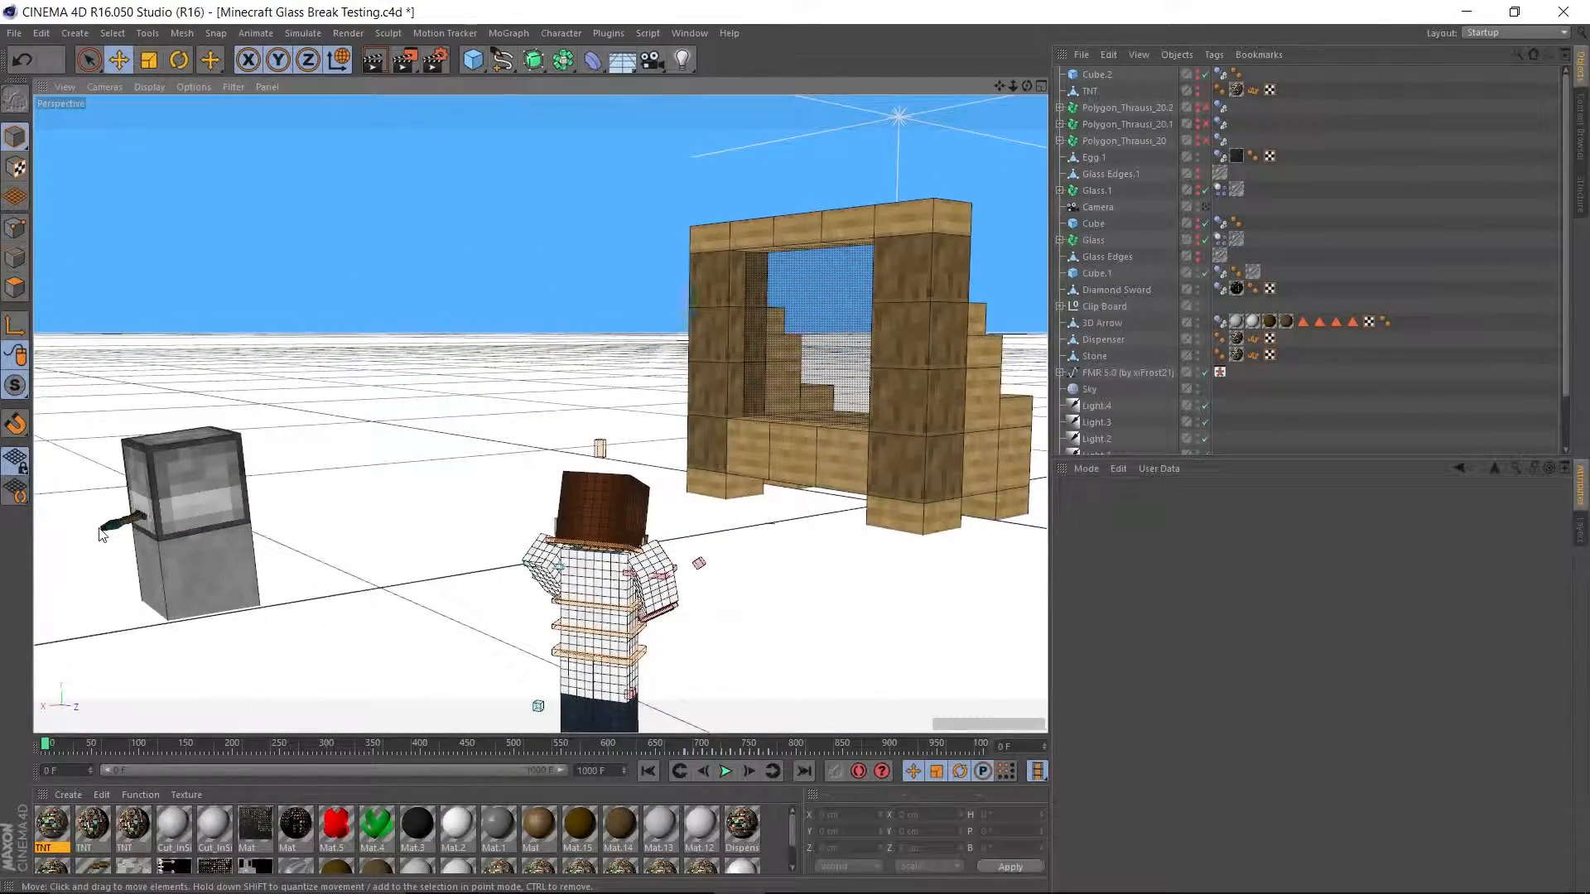
scroll(82, 534, "up", 8)
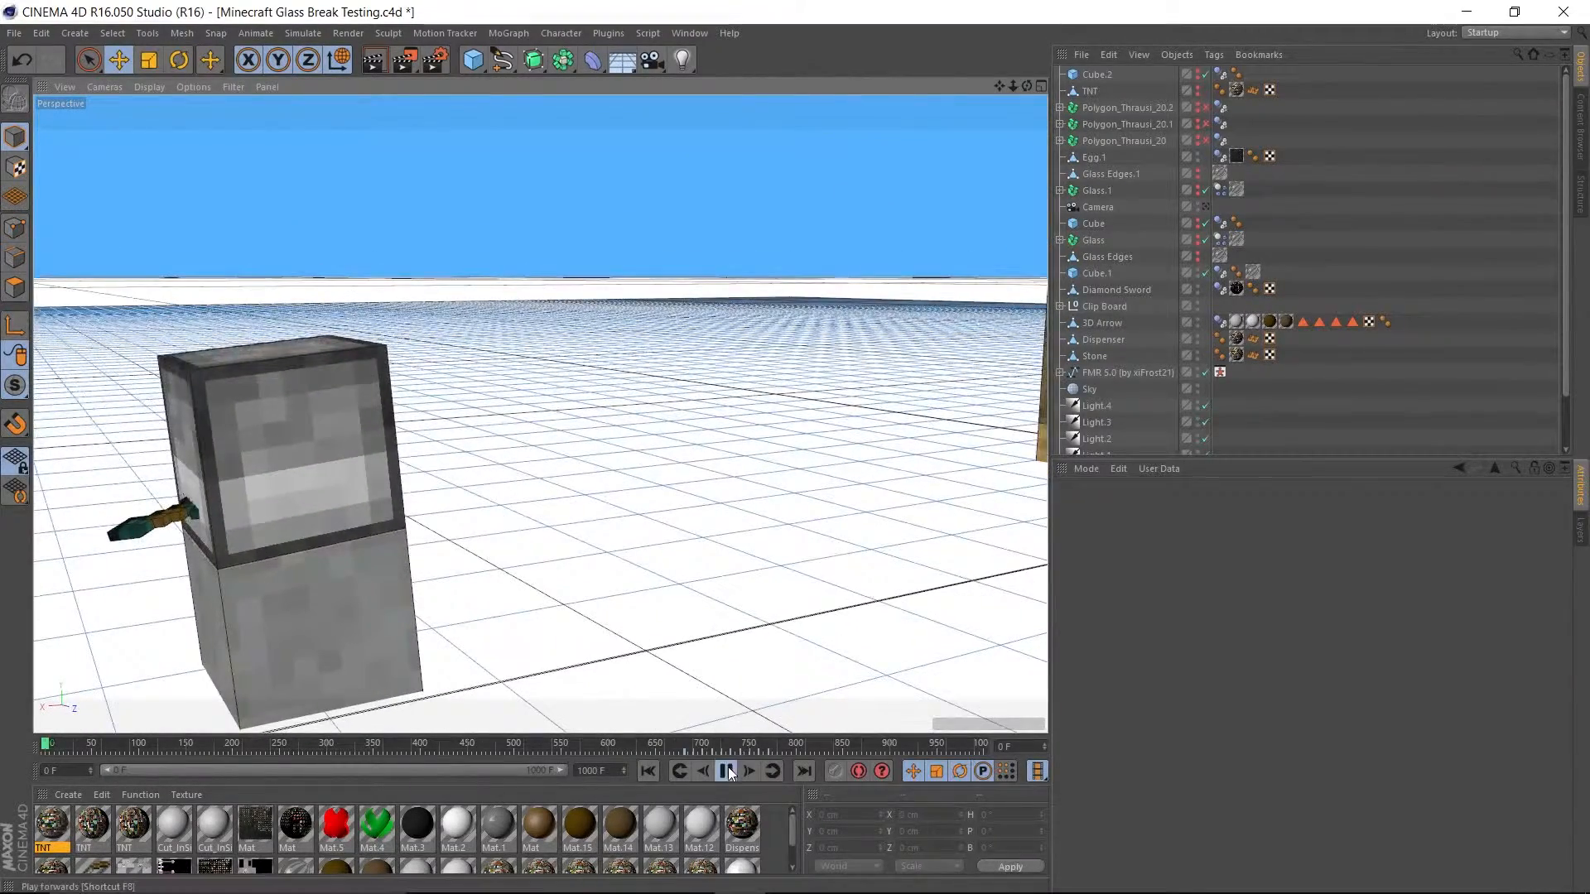
left_click(724, 771)
left_click(647, 772)
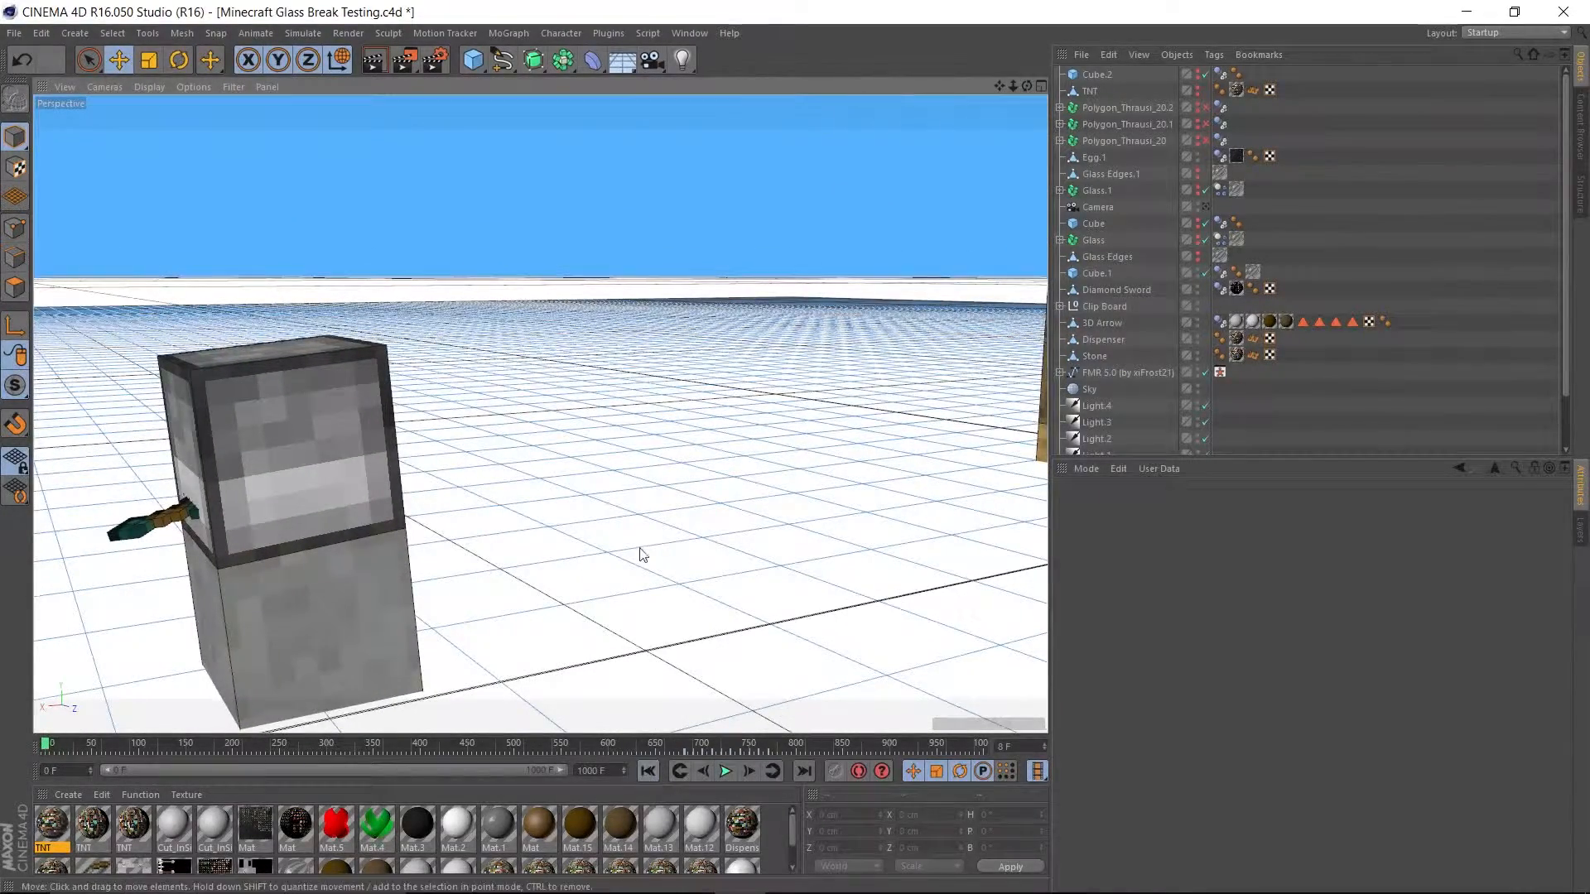
View the dispenser, character and wooden window together from behind the character.
scroll(642, 553, "down", 10)
middle_click_drag(759, 531, 627, 483, "alt")
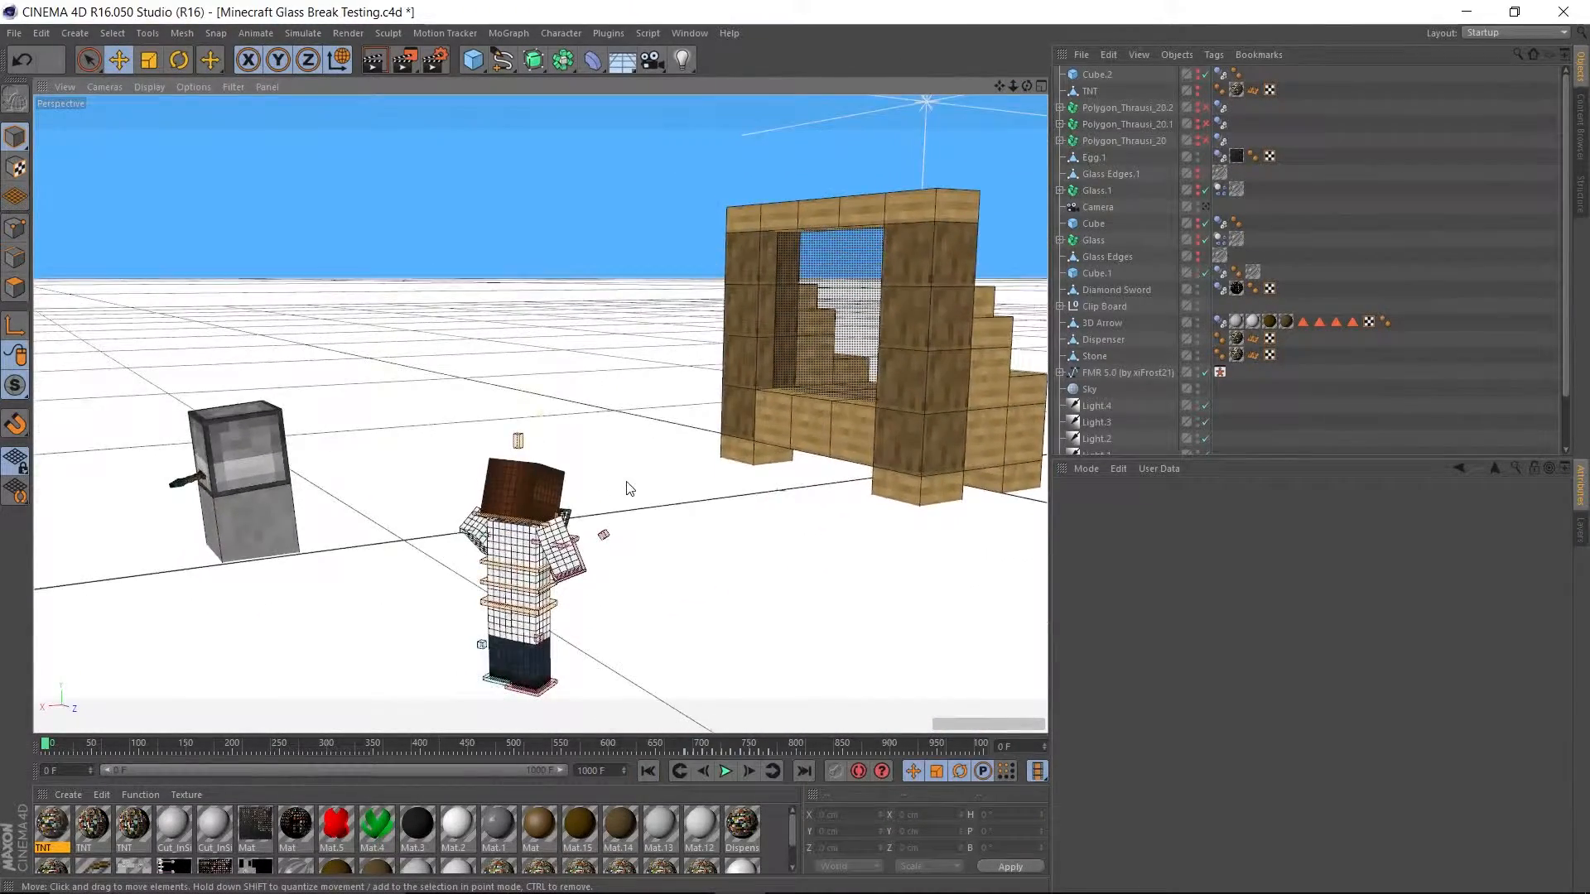
scroll(559, 534, "up", 4)
middle_click_drag(558, 534, 571, 511, "alt")
scroll(571, 514, "down", 10)
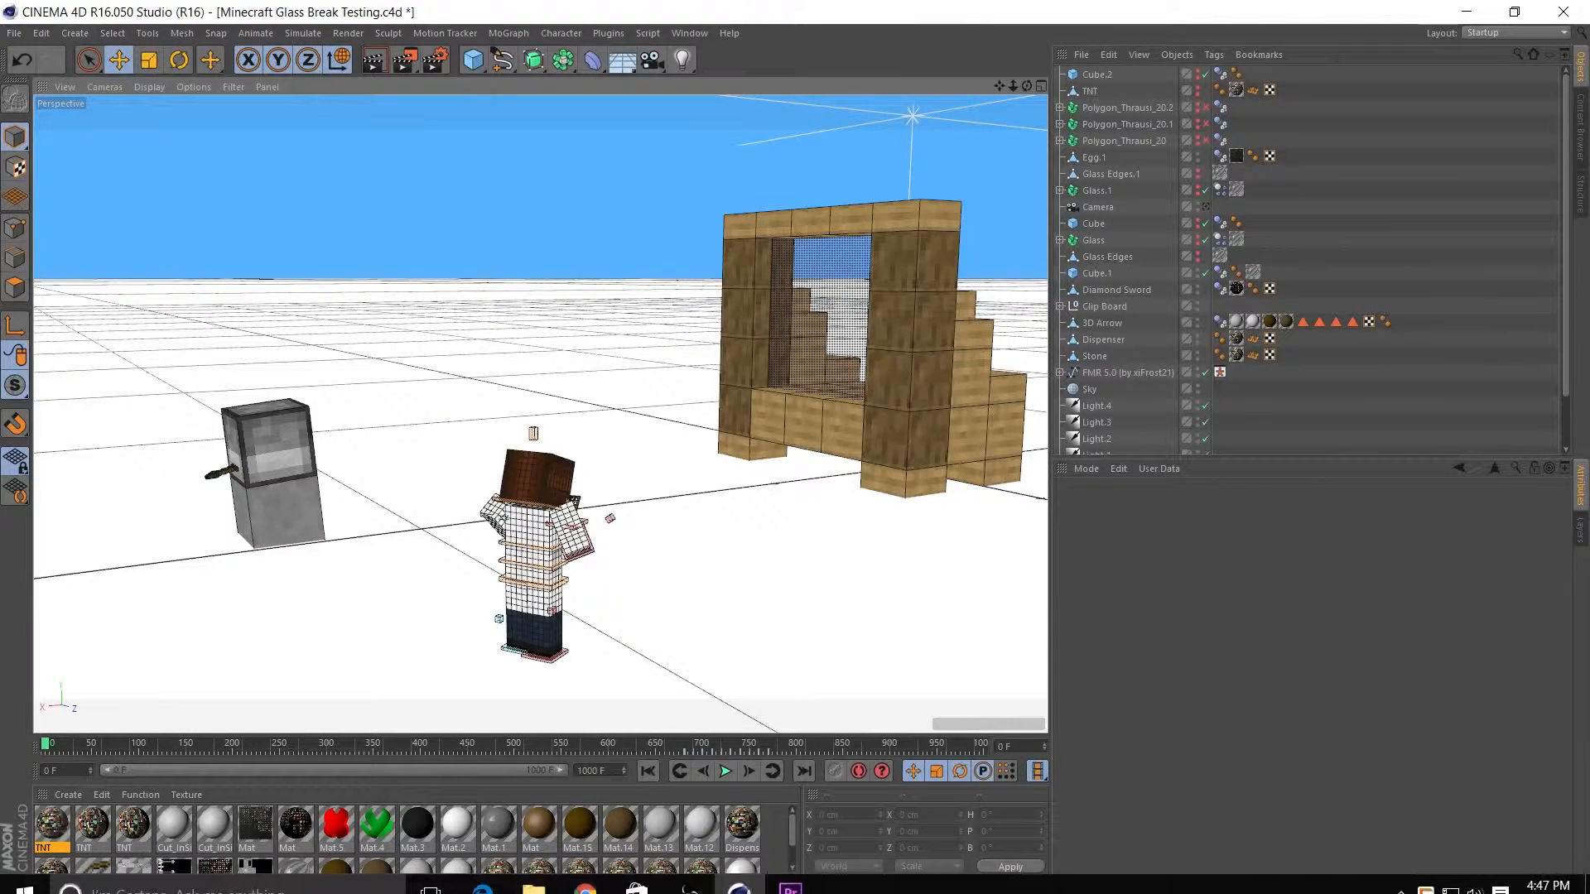
Switch to Adobe Premiere Pro and examine the clips and sounds in Sequence 01 and the project media.
left_click(789, 872)
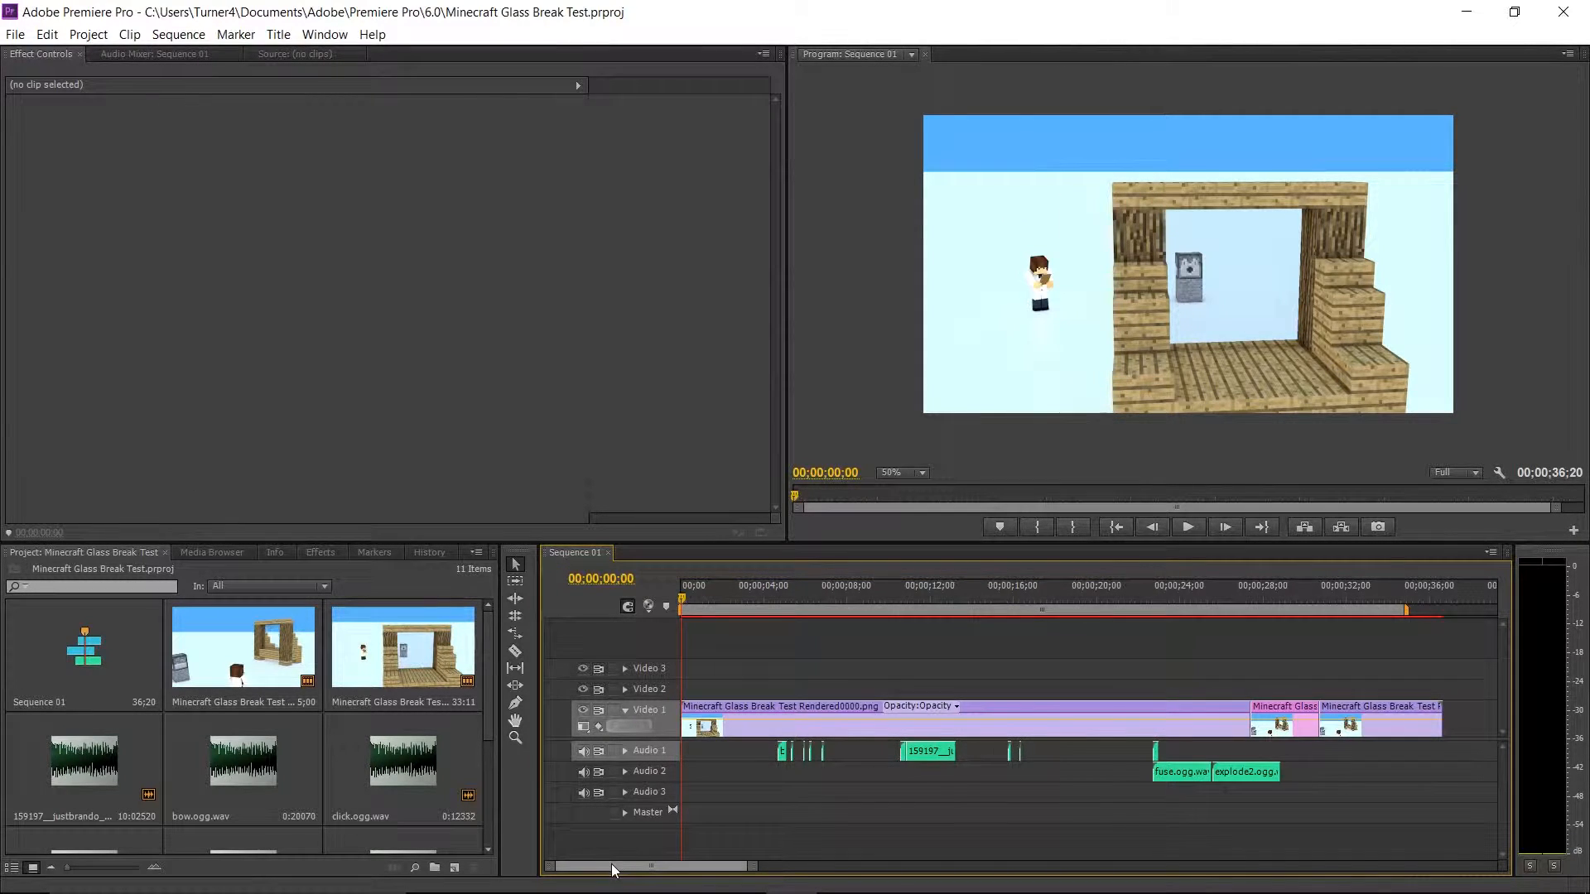
mouse_move(612, 864)
left_mouse_down()
mouse_move(677, 865)
mouse_move(586, 861)
left_mouse_up()
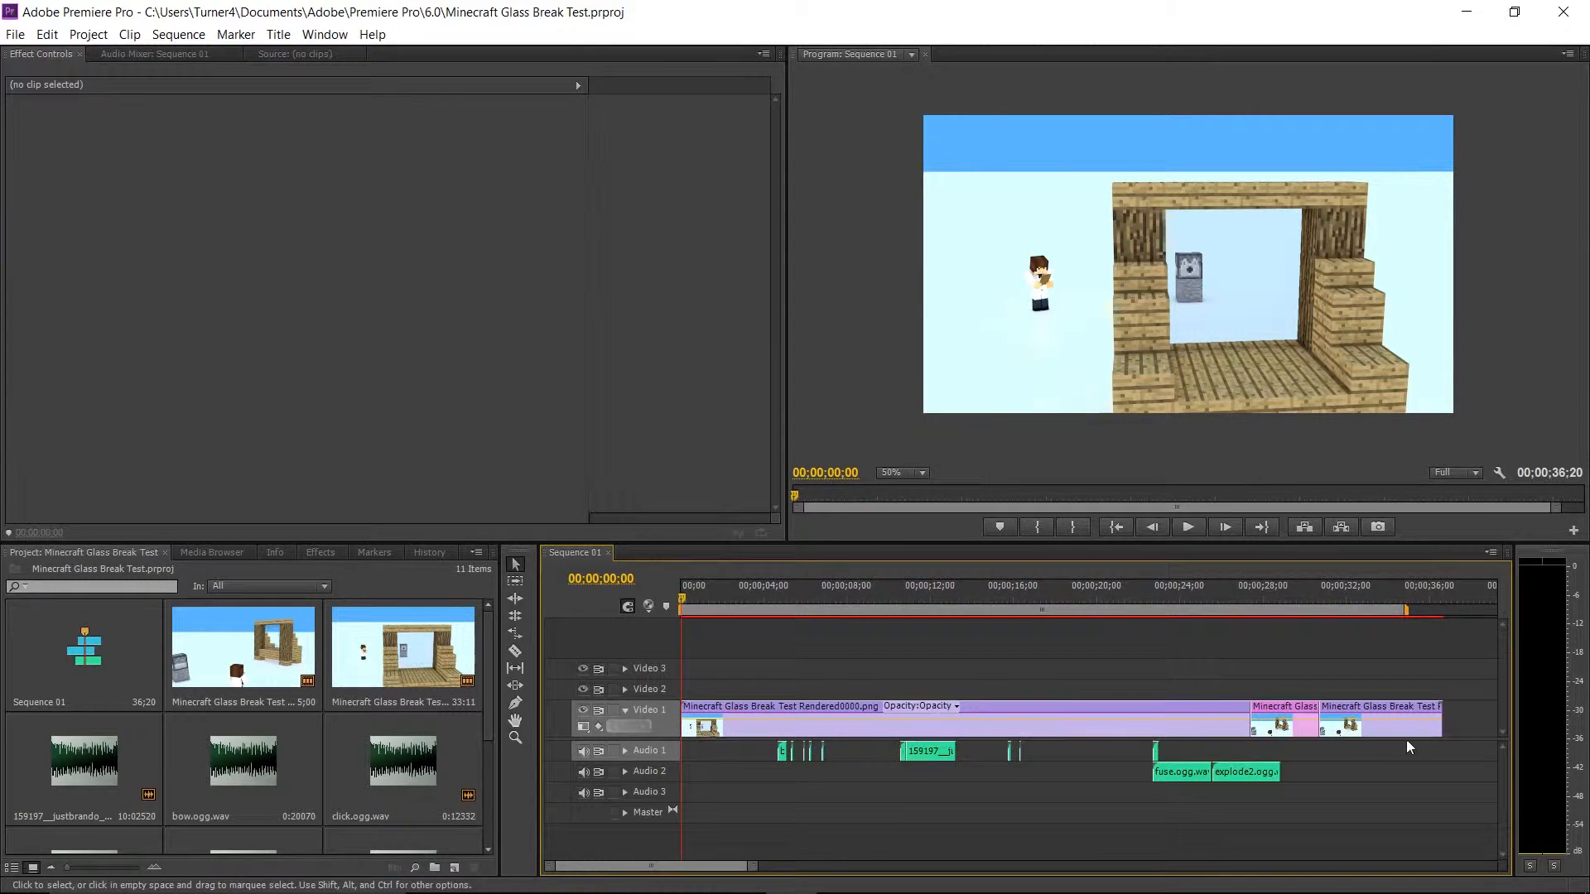
left_click_drag(1389, 786, 788, 679)
scroll(476, 720, "down", 3)
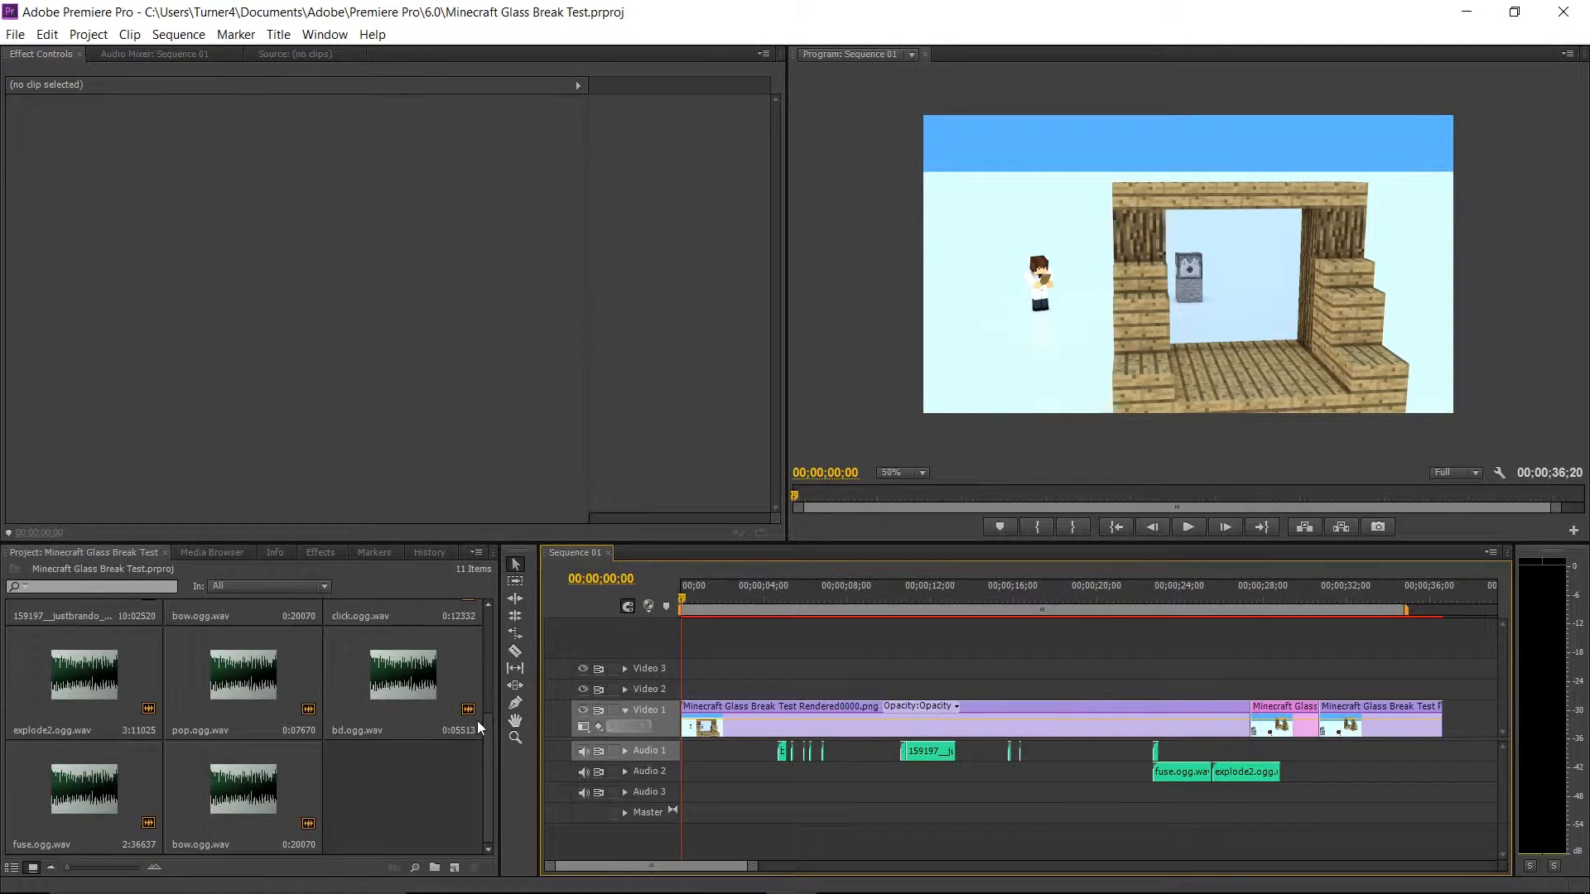
scroll(477, 720, "up", 3)
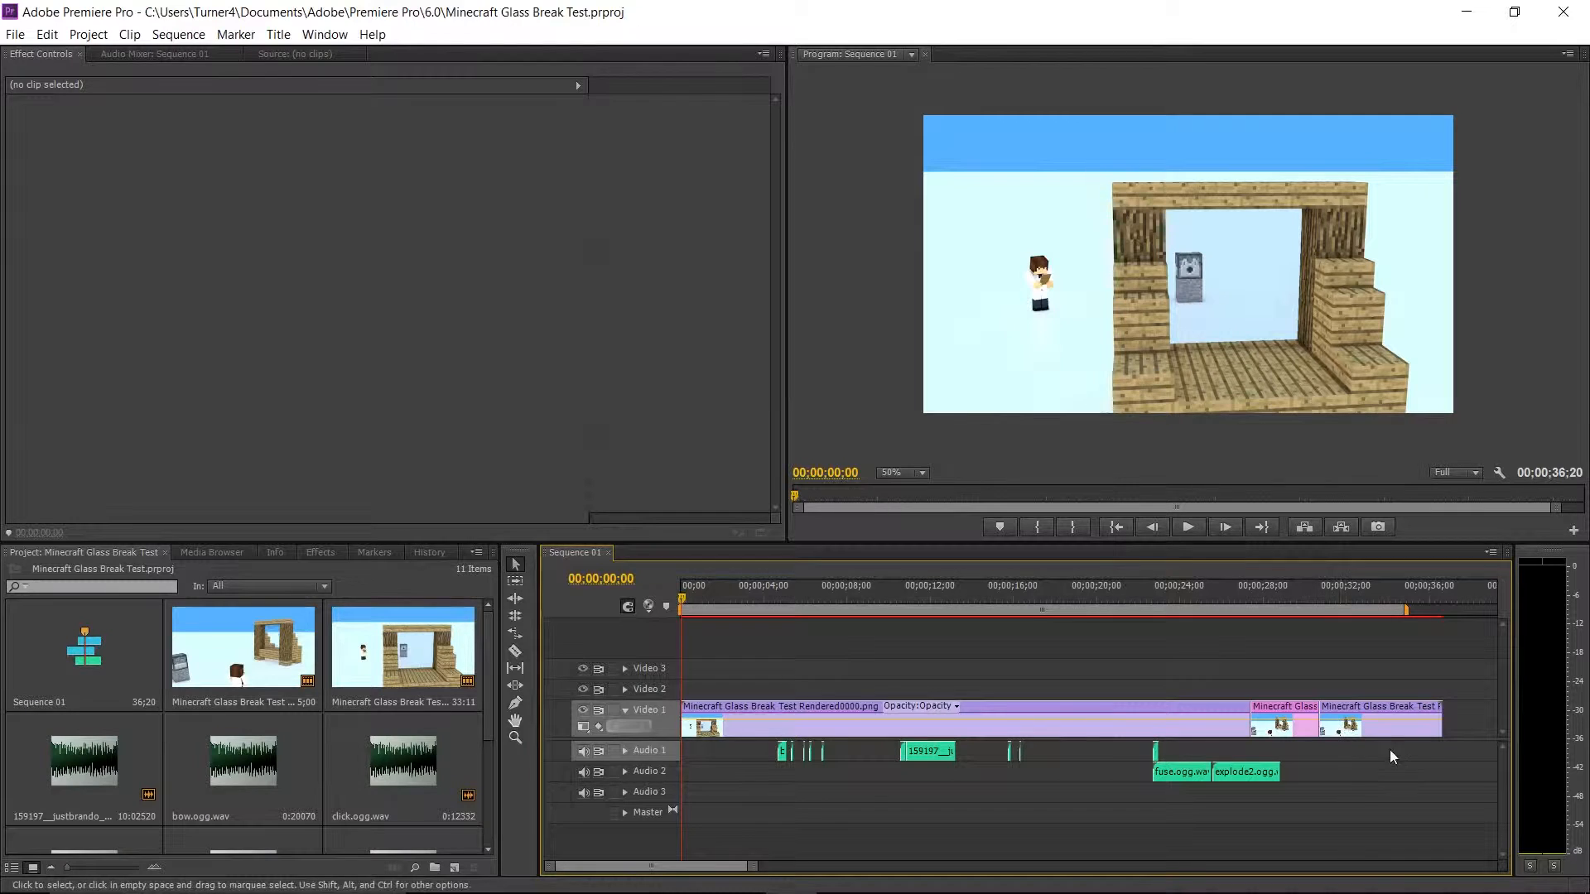
mouse_move(1444, 750)
left_mouse_down()
mouse_move(1106, 693)
mouse_move(1436, 765)
left_mouse_up()
Scrub Sequence 01 to 00;00;28;18, return to its start, and look through the project's sound files.
left_click_drag(683, 598, 1275, 644)
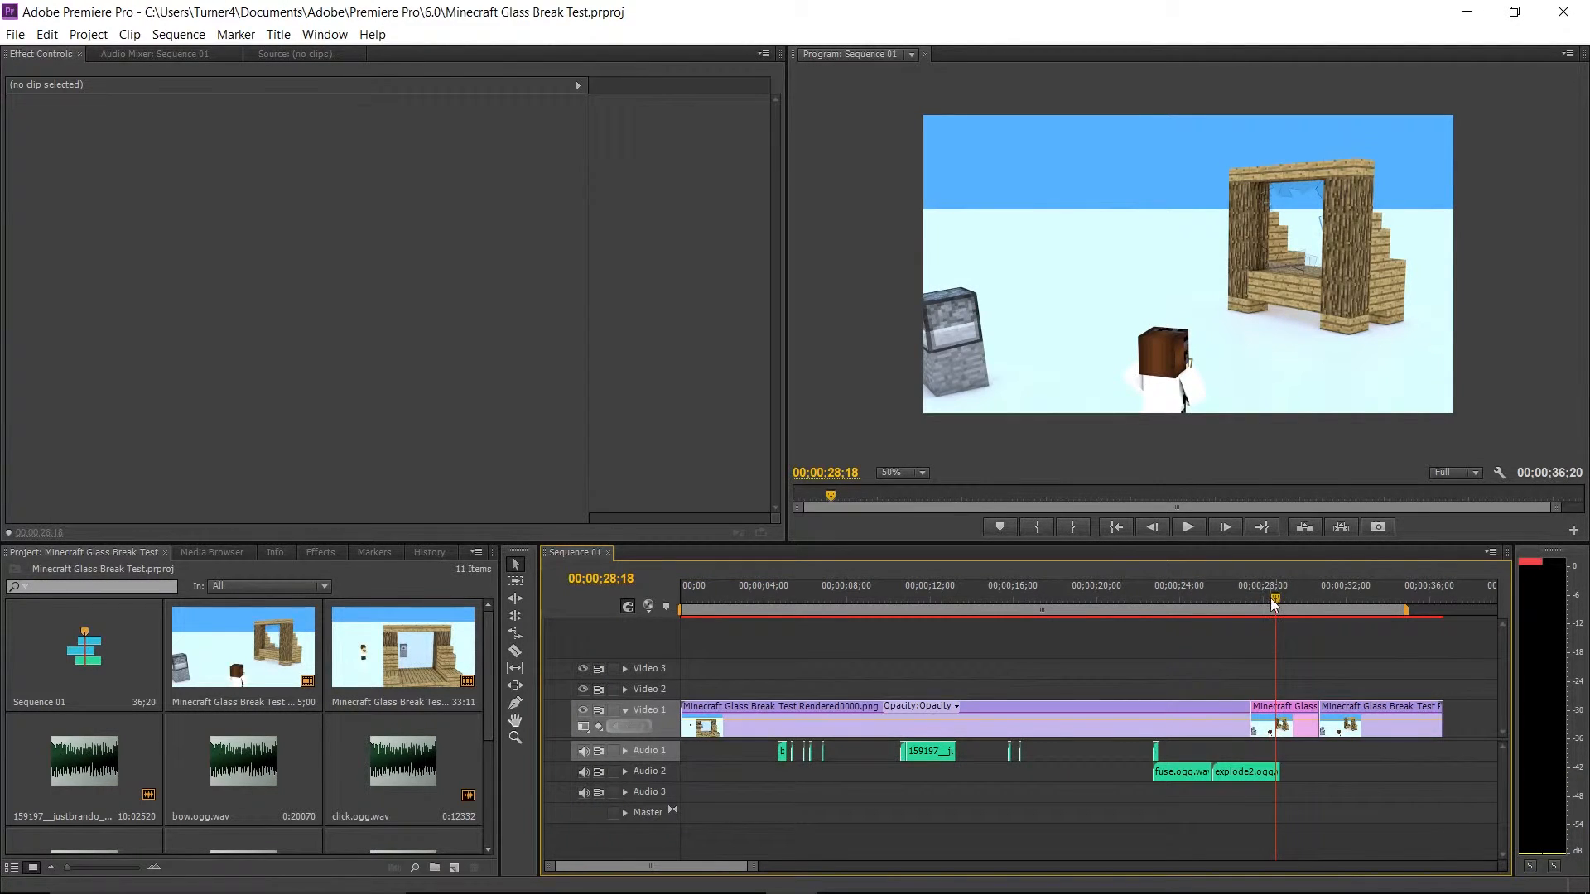
left_click_drag(1273, 598, 674, 622)
scroll(276, 725, "down", 2)
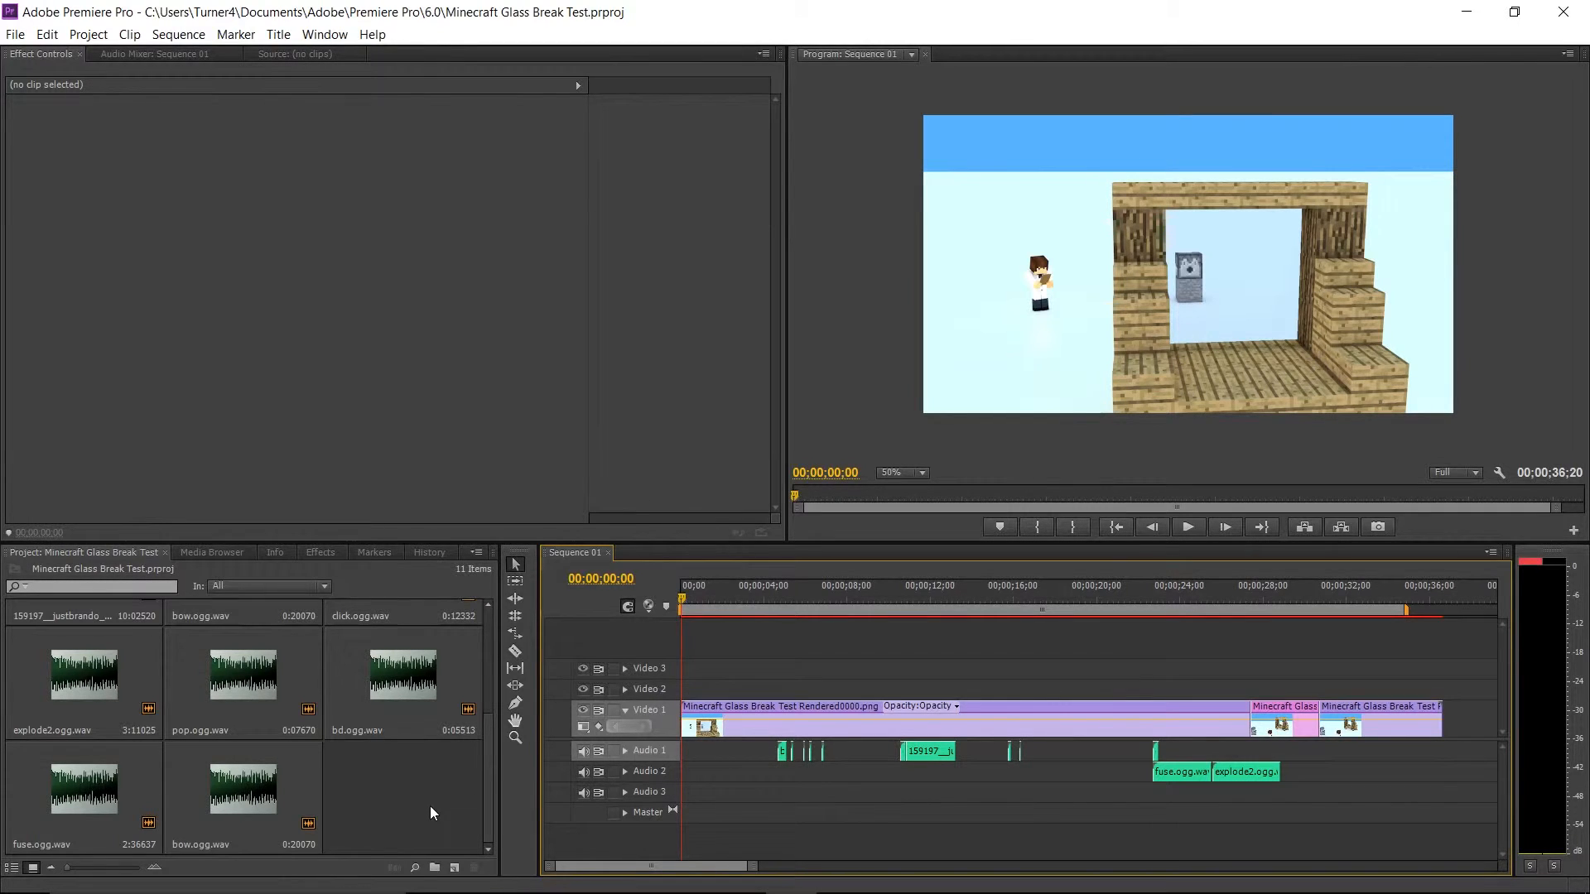
scroll(213, 774, "up", 2)
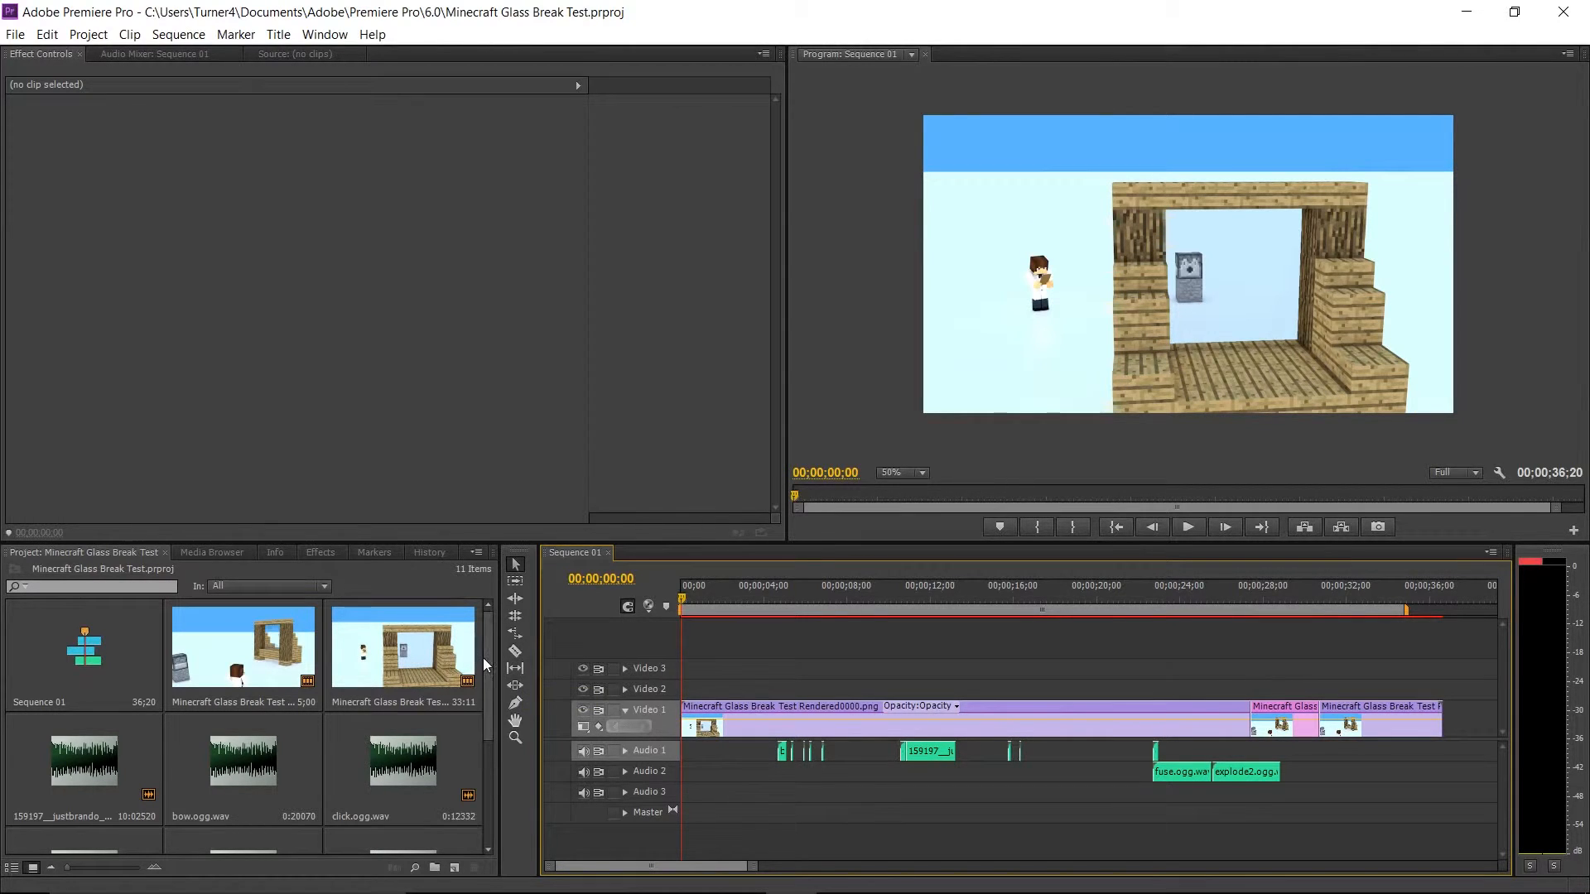
Switch back to Cinema 4D and view the scene from the stair side of the wooden window.
mouse_move(877, 863)
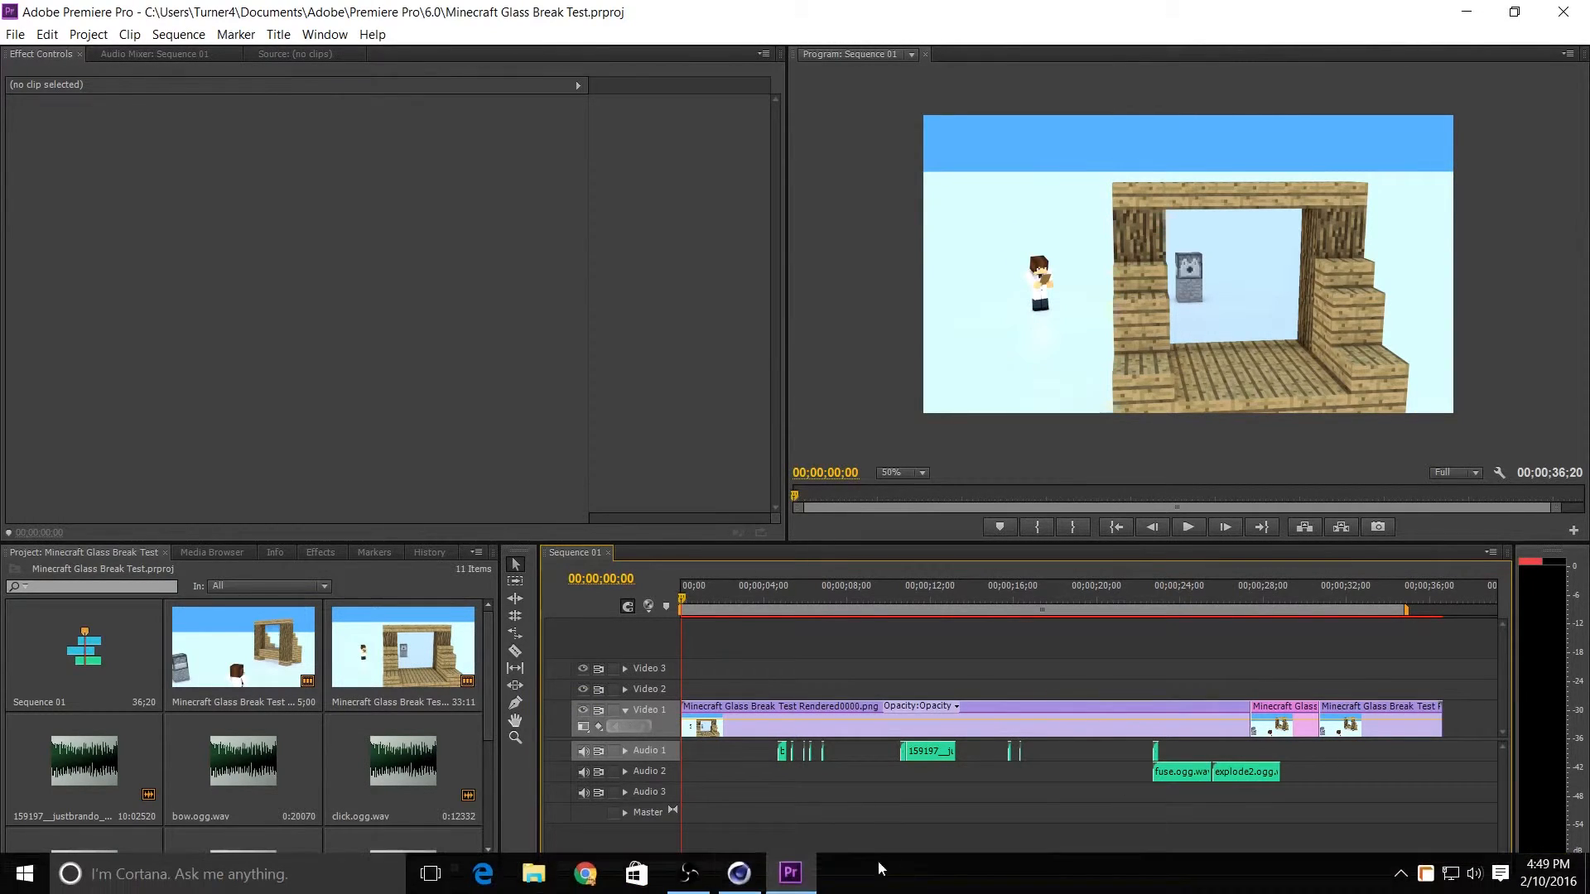
left_click(741, 867)
left_click_drag(922, 439, 792, 445, "alt")
middle_click_drag(792, 446, 552, 534, "alt")
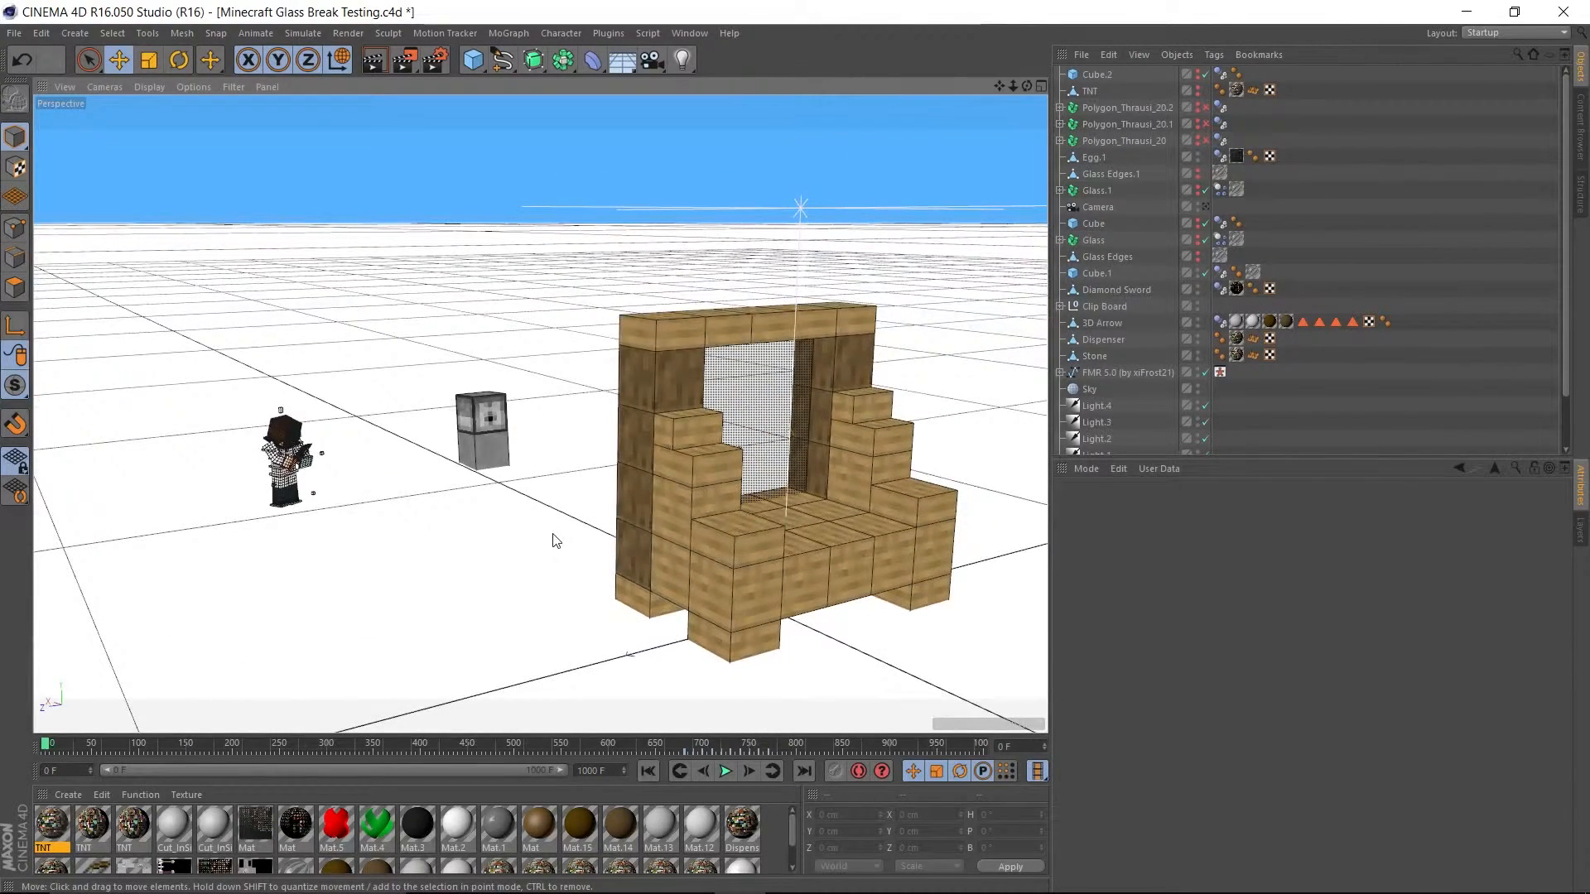